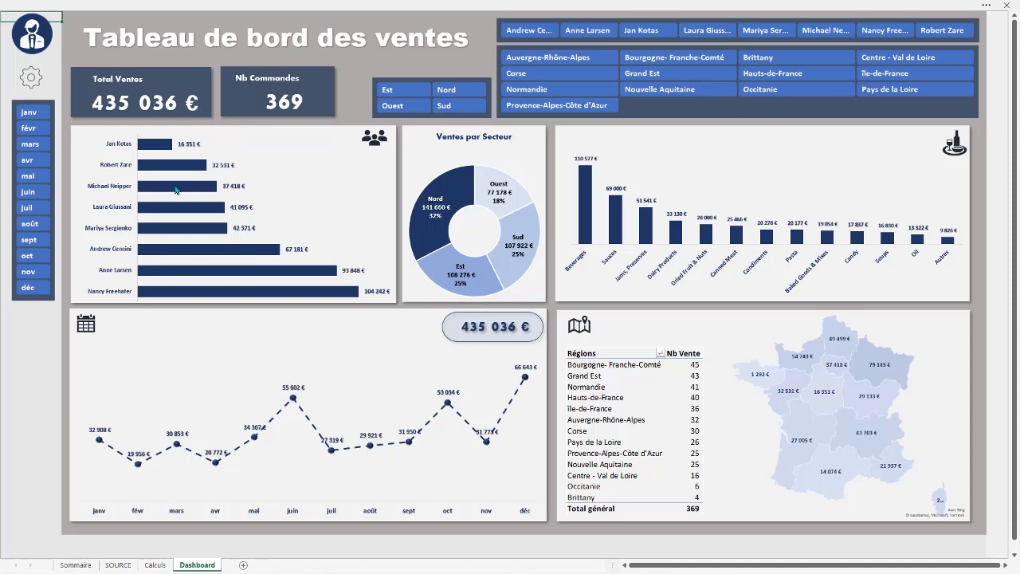
Try several month filters on the dashboard, including janv to août and janv to juin, and reselect all twelve months.
left_click(32, 112)
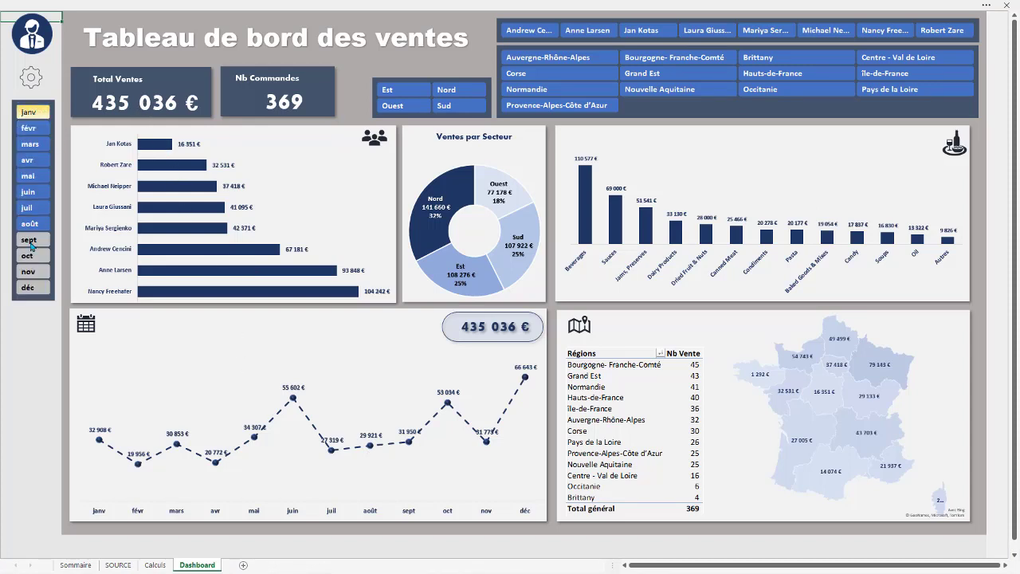
left_click(30, 111)
left_click(36, 128)
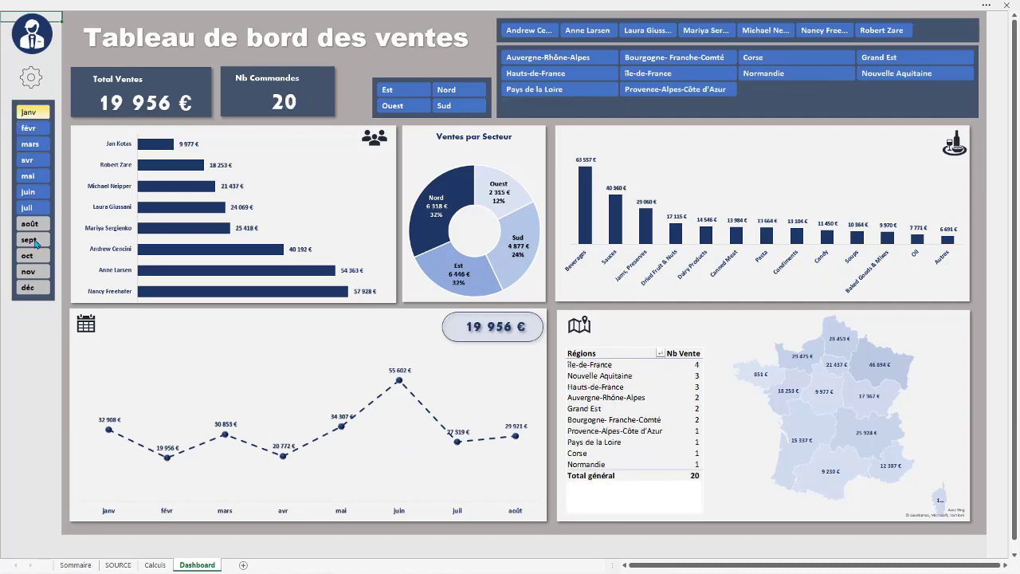
left_click(394, 90)
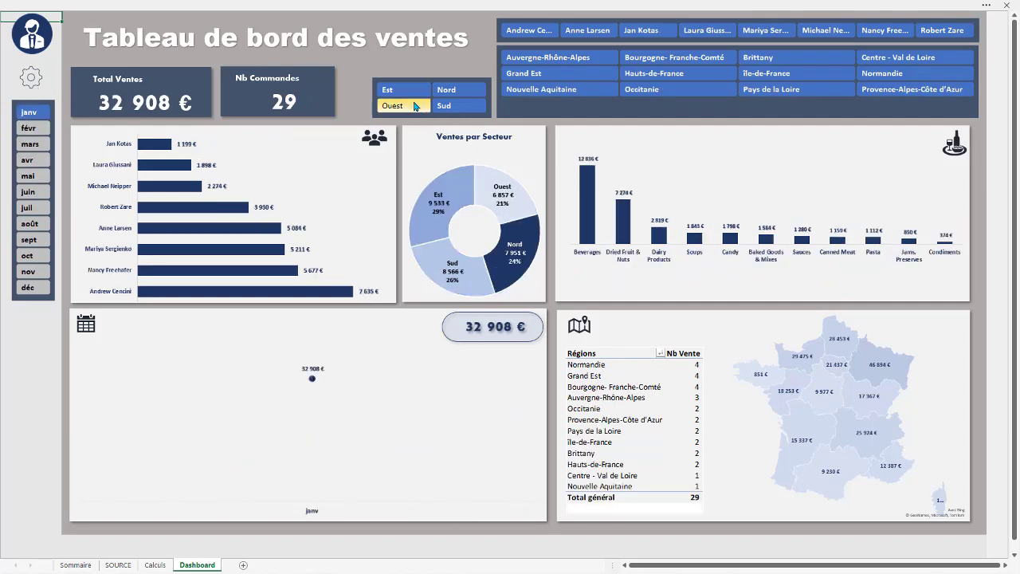
left_click_drag(29, 112, 35, 193)
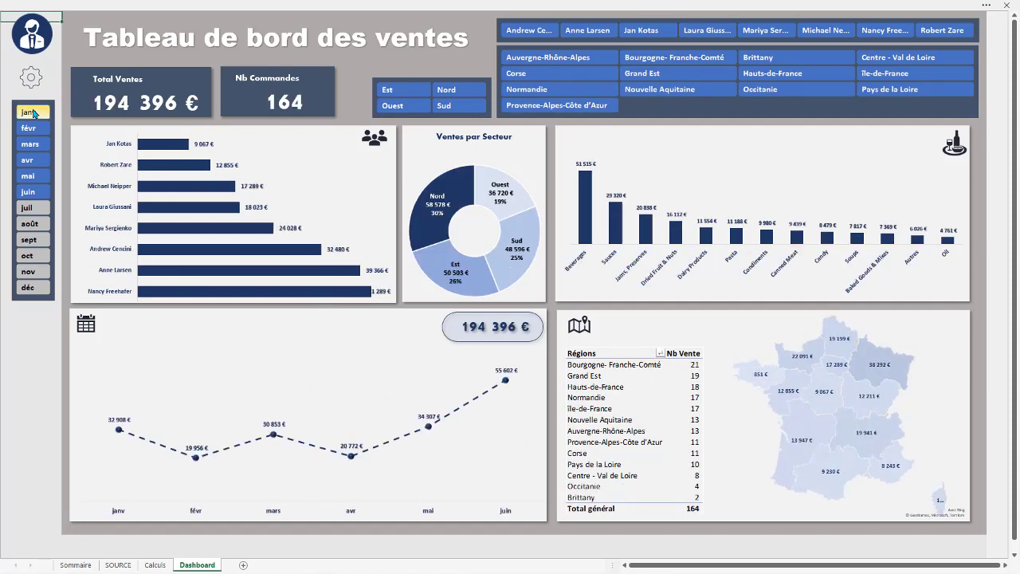
left_click(37, 286, "shift")
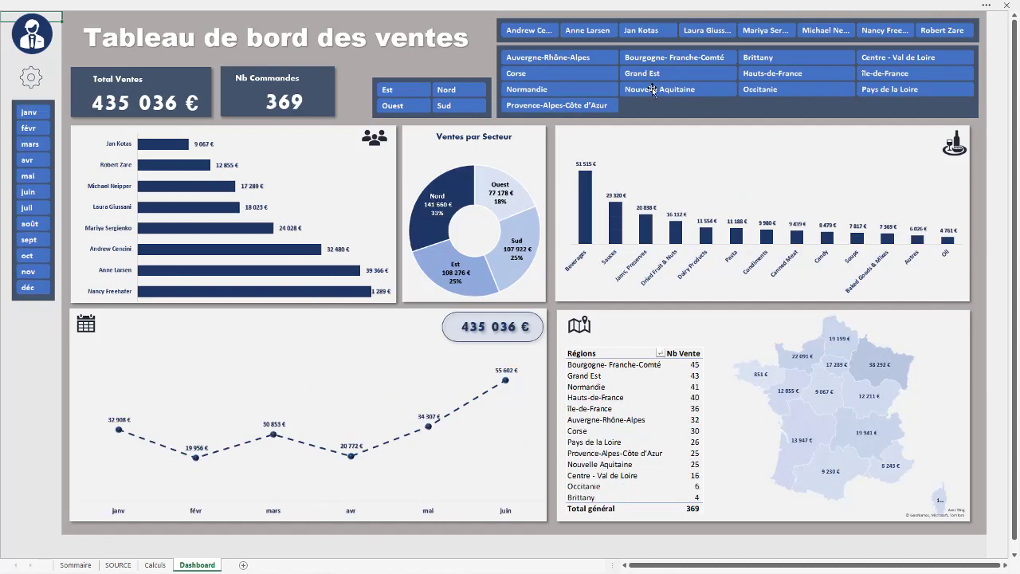
Filter the dashboard to the first four salespeople, try regional filters such as Auvergne-Rhône-Alpes to Centre - Val de Loire, and keep all months selected.
left_click_drag(532, 32, 694, 30)
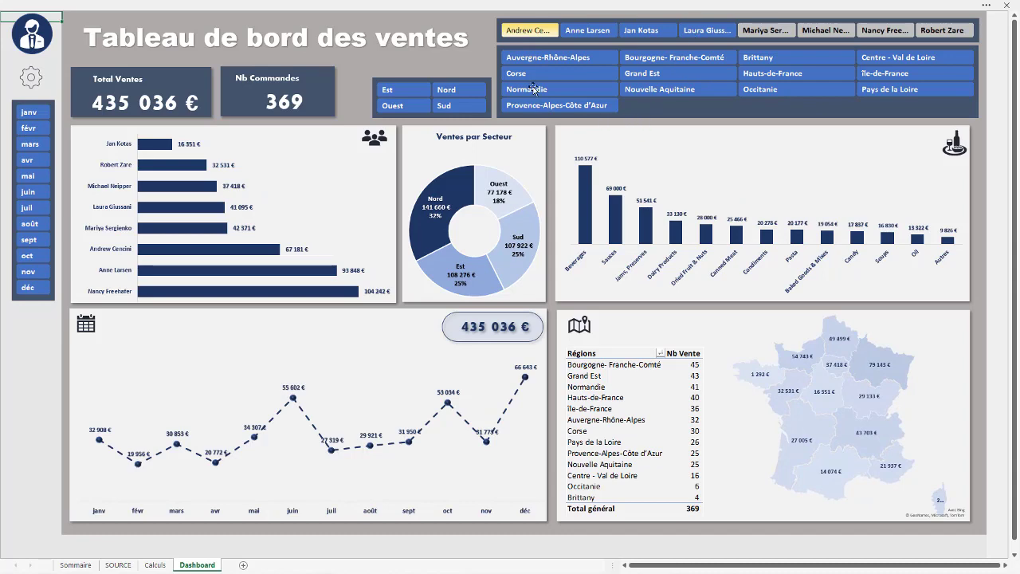
left_click_drag(541, 58, 780, 57)
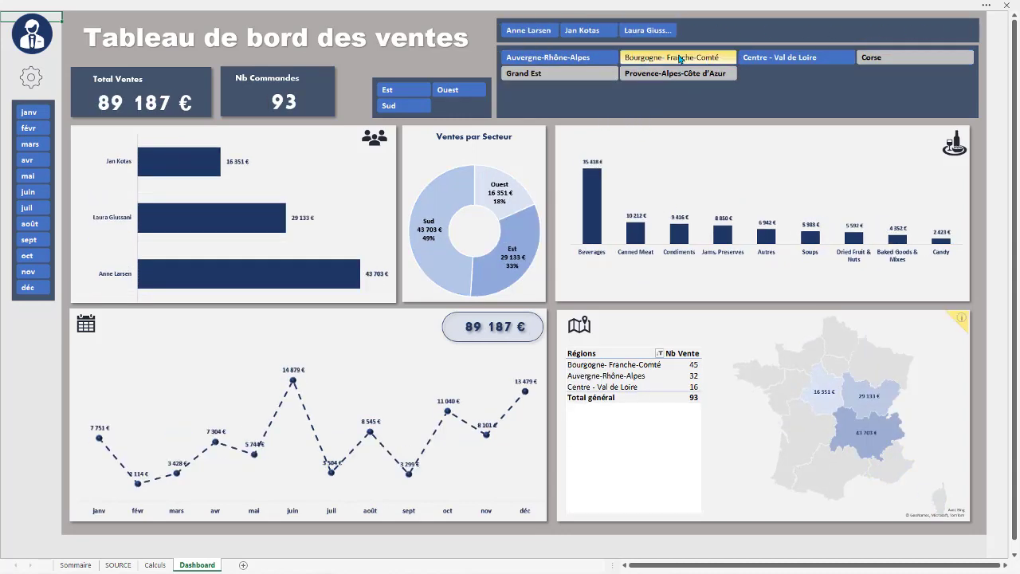
left_click(562, 59)
left_click_drag(562, 59, 673, 59)
left_click_drag(701, 102, 708, 86)
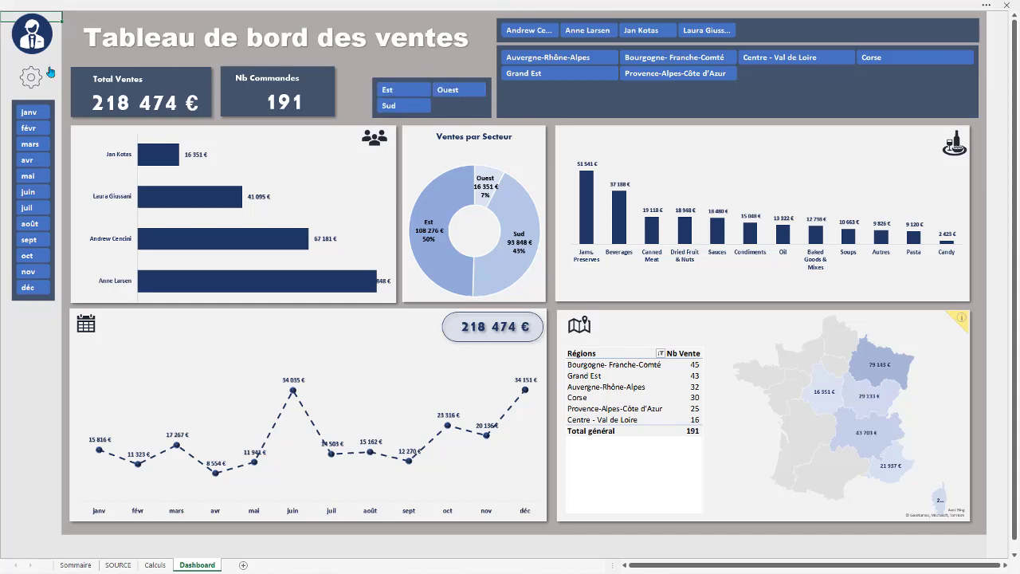
left_click_drag(29, 111, 44, 289)
Examine the order data on the SOURCE sheet and the pivot tables on the Calculs sheet that feed the dashboard.
left_click(118, 564)
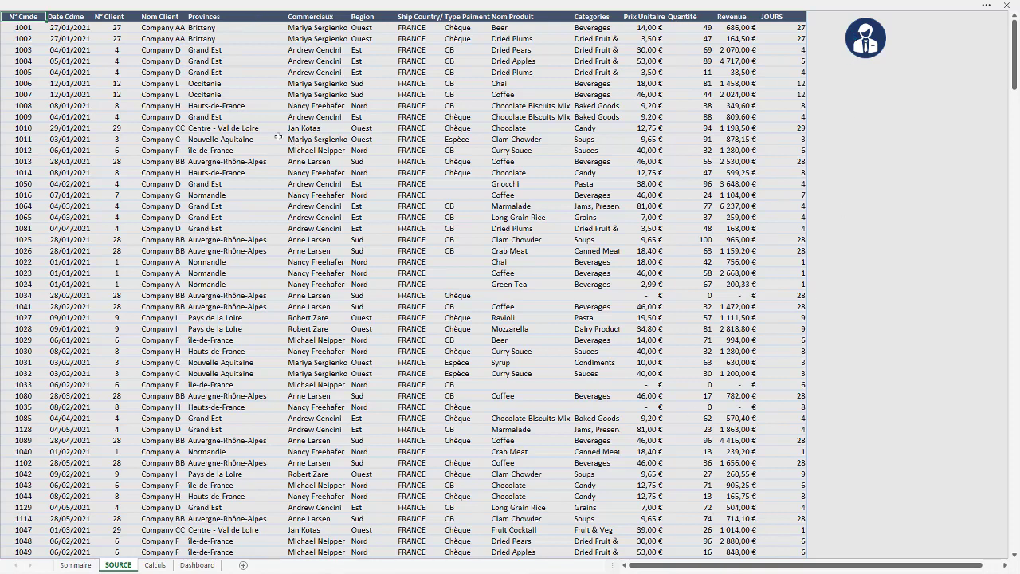
left_click_drag(74, 51, 108, 139)
left_click(155, 565)
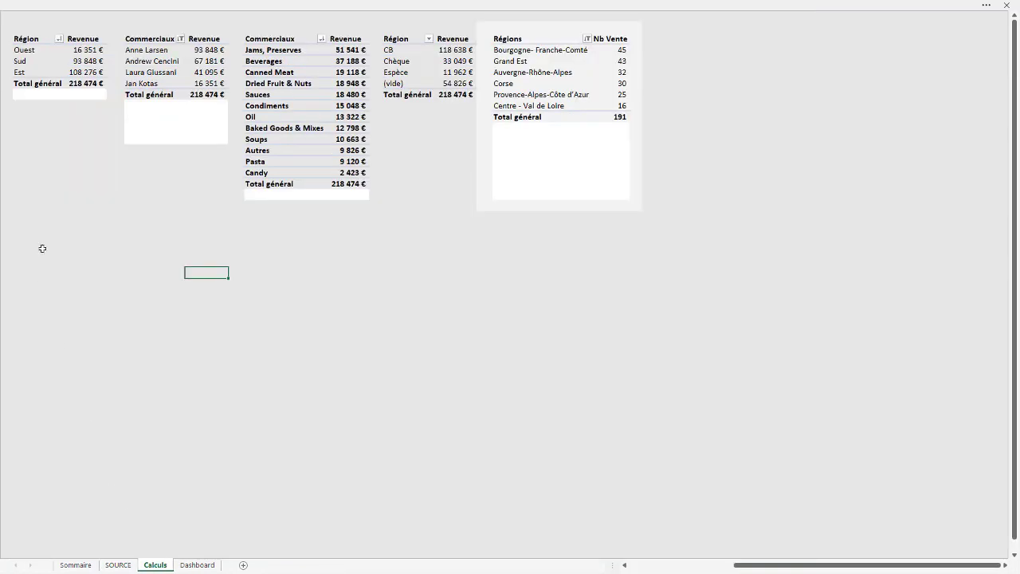
left_click(65, 63)
left_click(206, 61)
left_click(287, 72)
left_click(206, 116)
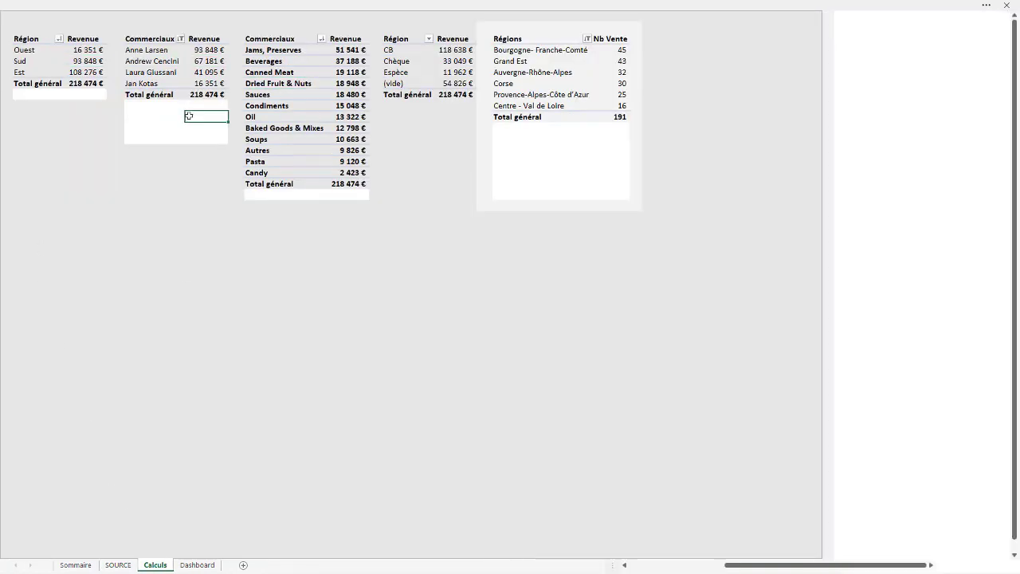
left_click(291, 71)
left_click_drag(294, 67, 295, 61)
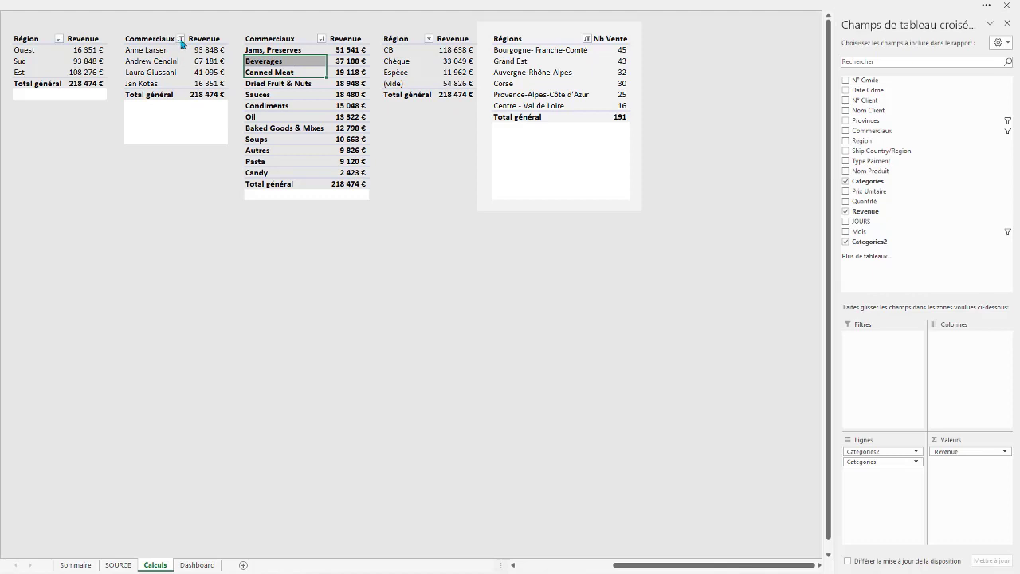
Clear the Commerciaux and Provinces filters from the pivot tables on the Calculs sheet and close the field list.
left_click(180, 39)
left_click(90, 99)
left_click(592, 39)
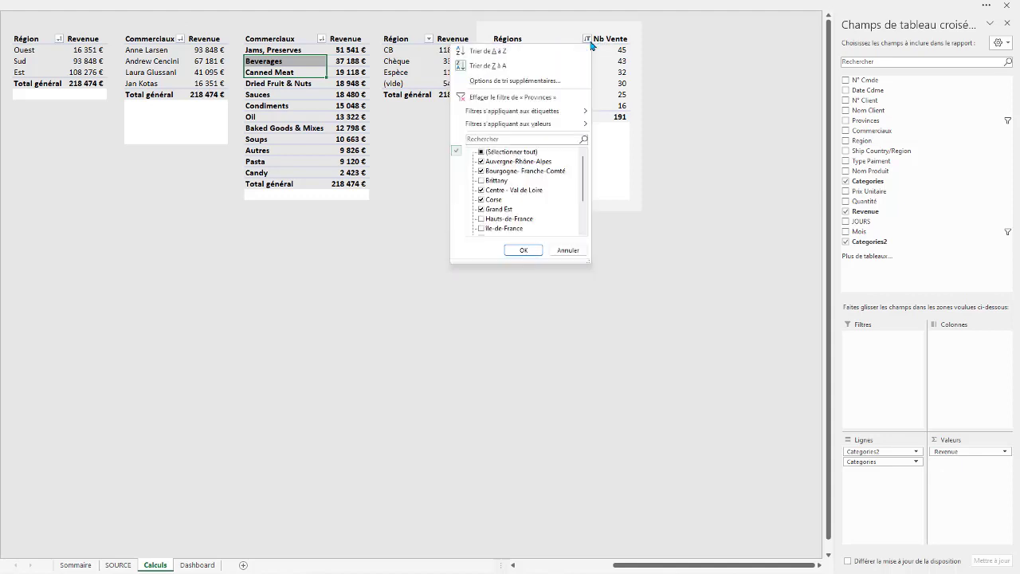
left_click(510, 97)
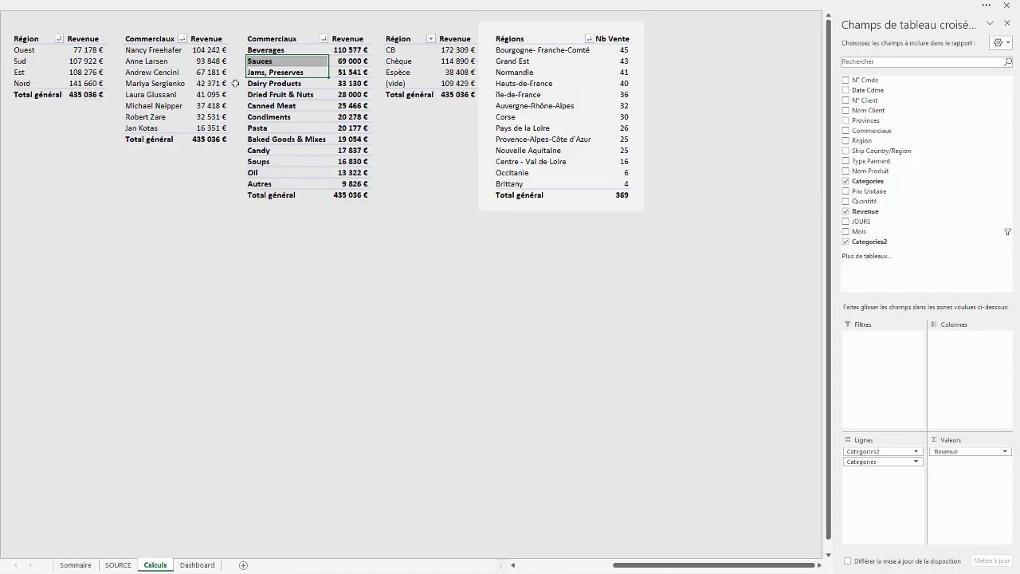
left_click(1006, 23)
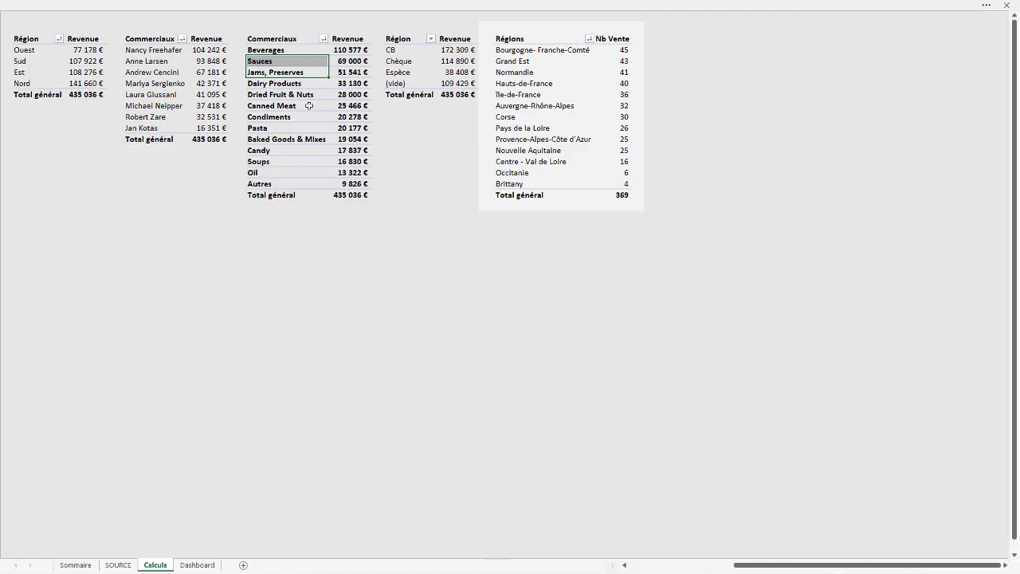
Return to the Dashboard sheet and use Affiche Ruban in the MES PARAMETRES form to display the interface elements.
left_click(197, 564)
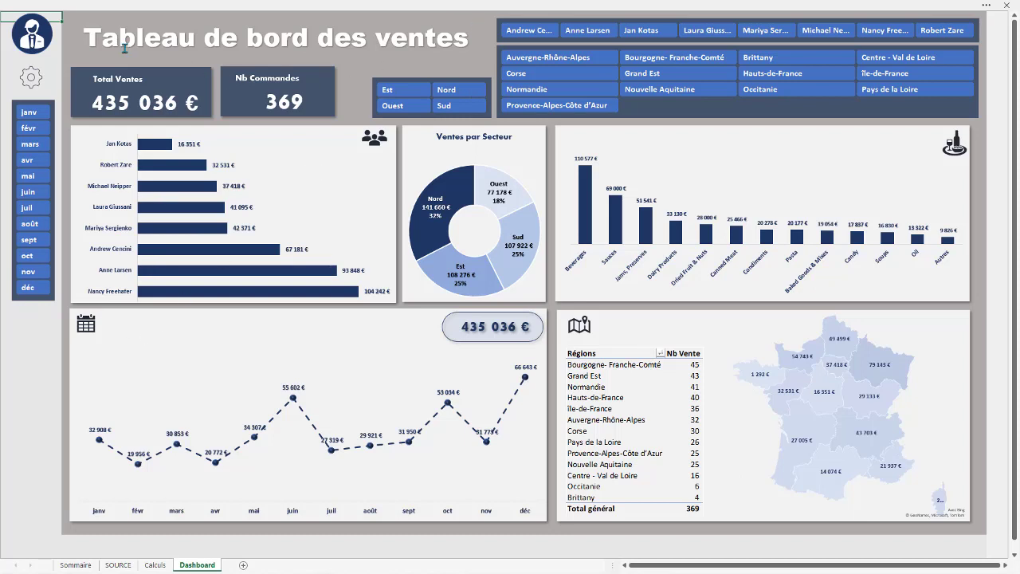
left_click(30, 77)
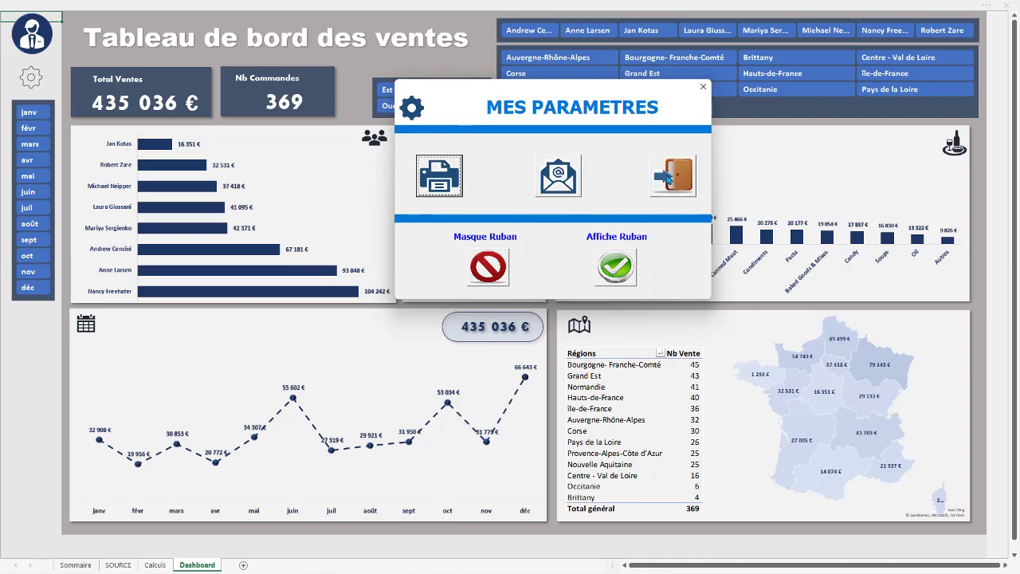
left_click(615, 268)
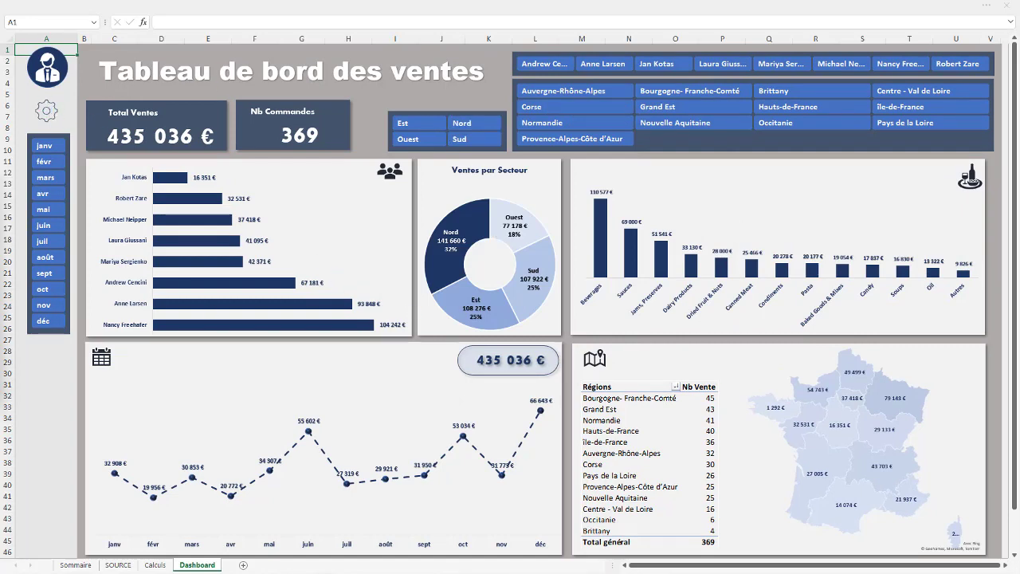
Apply Masque Ruban from the settings form, and restore the Excel window down and maximize it again.
left_click(46, 109)
left_click(350, 339)
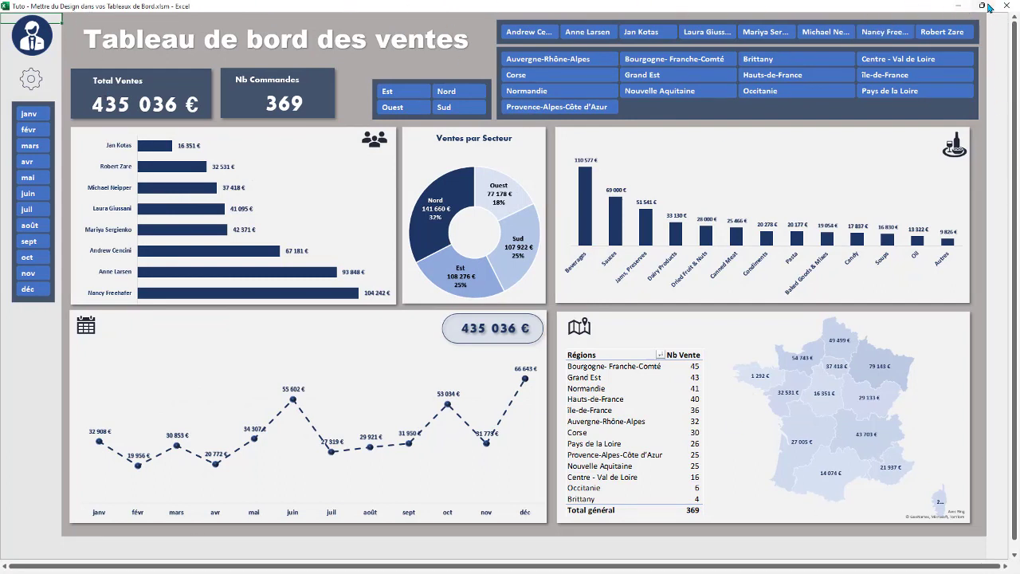
left_click(988, 7)
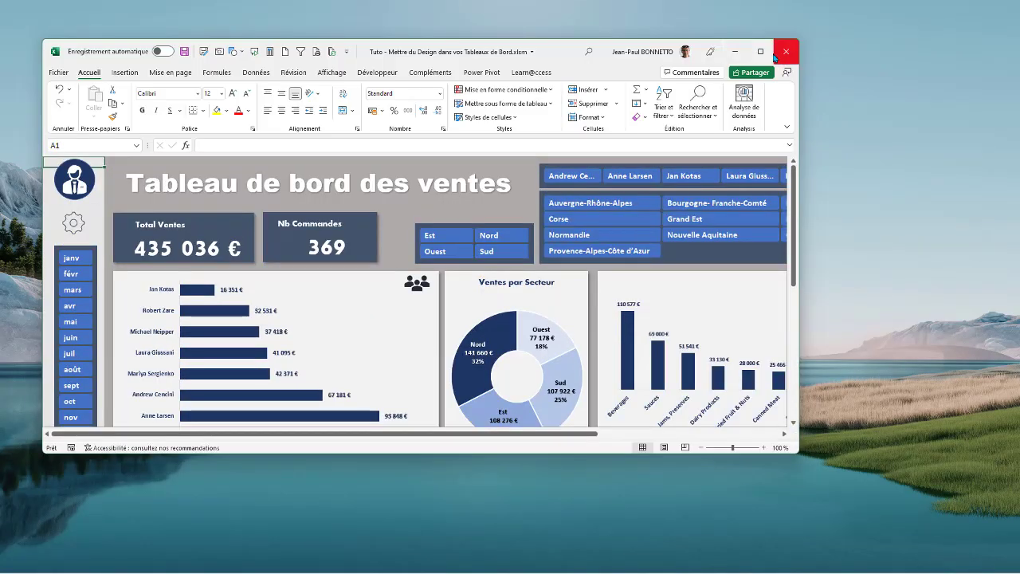
left_click(760, 52)
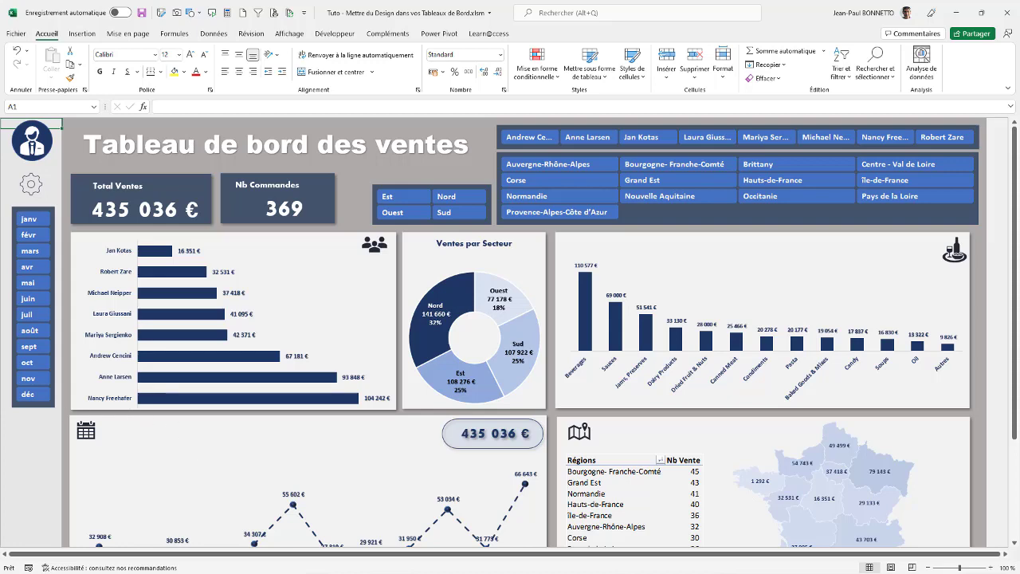
Test the navigation links between the MENU PRINCIPAL page, the SOURCE data and the dashboard.
left_click(37, 153)
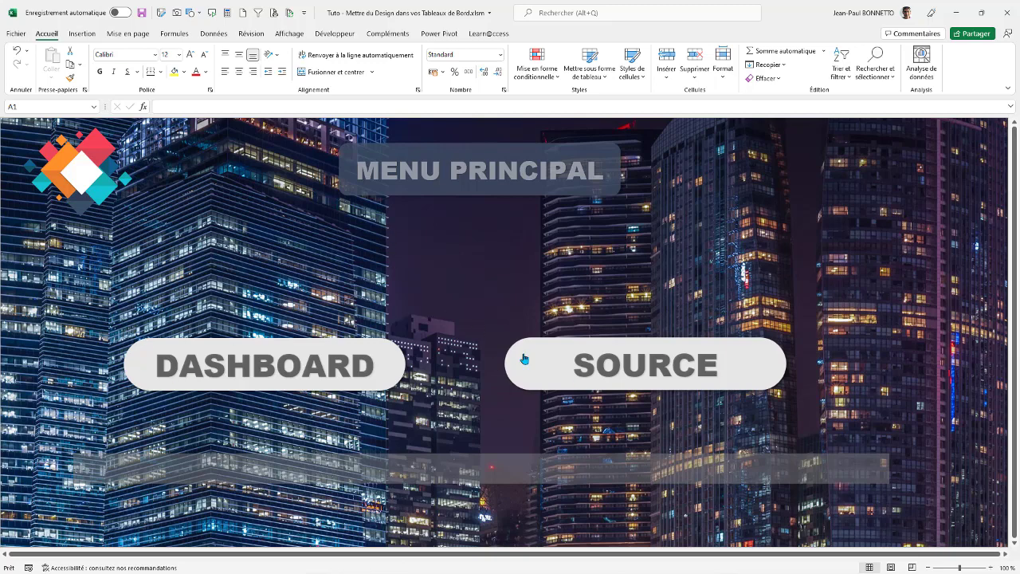
left_click(611, 367)
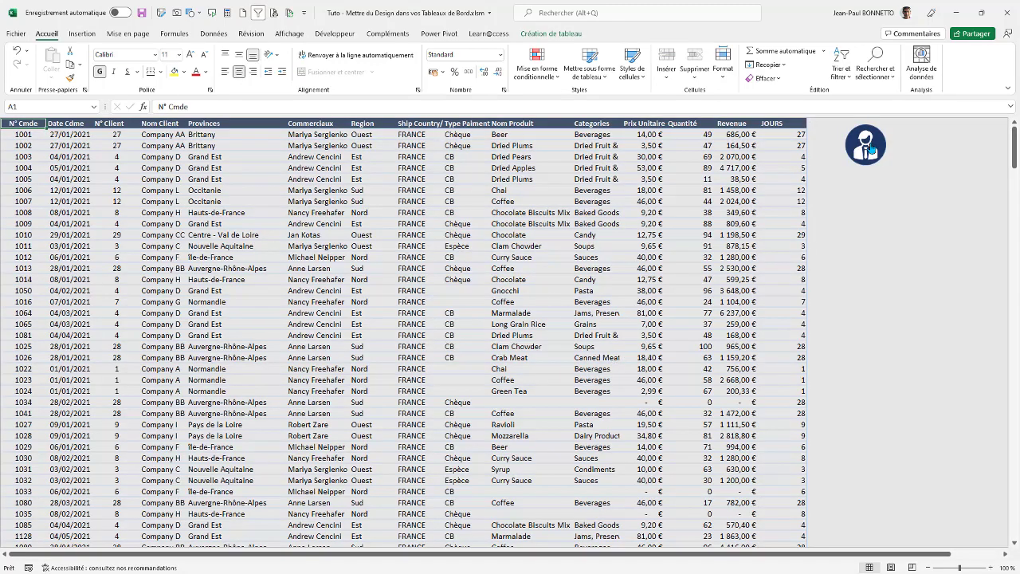
left_click(869, 146)
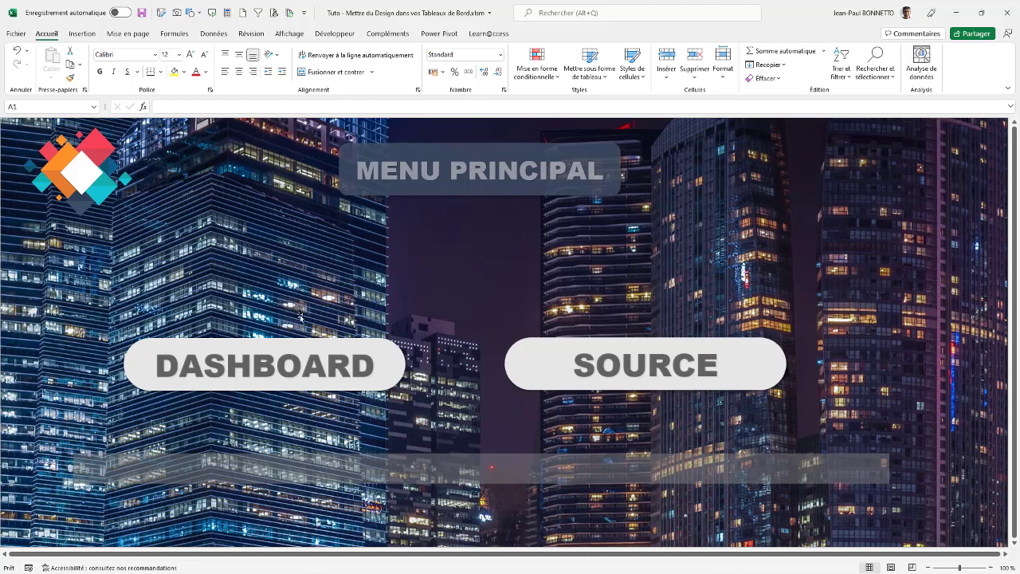
left_click(269, 380)
left_click(28, 140)
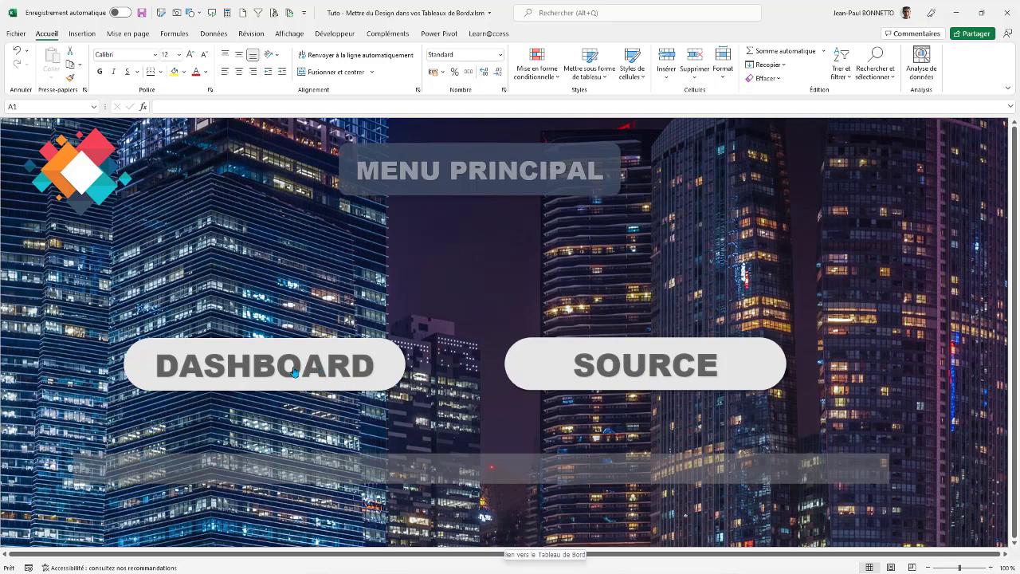
left_click(268, 367)
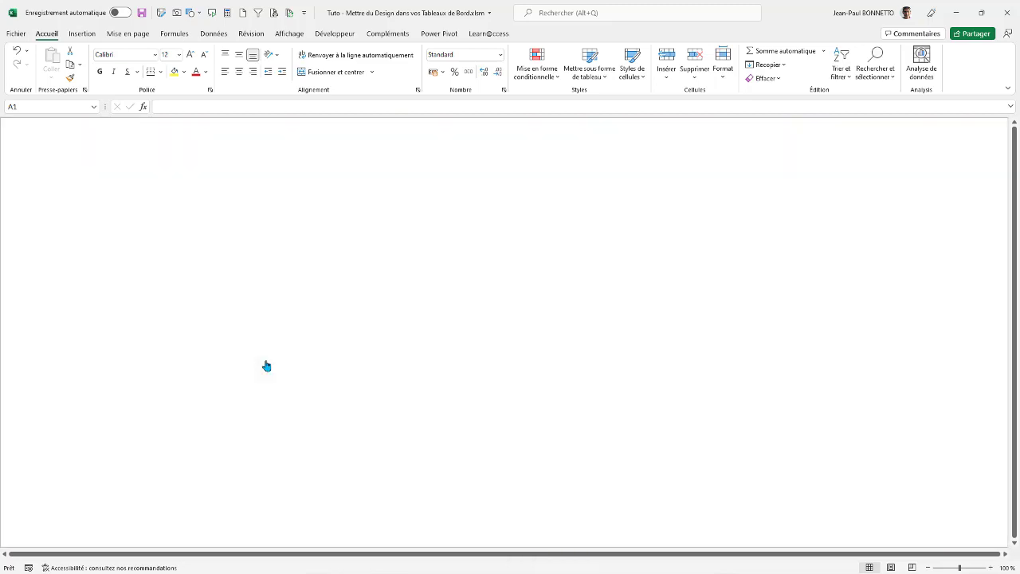
Display the sheet tabs and headings with Affiche Ruban in the settings form, and go to the Sommaire sheet.
left_click(35, 189)
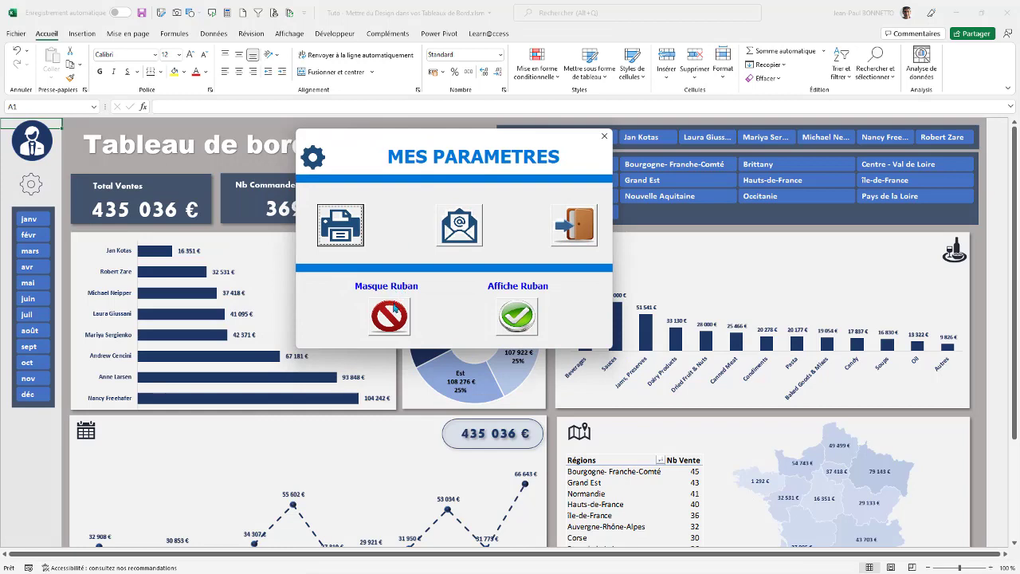
left_click(506, 315)
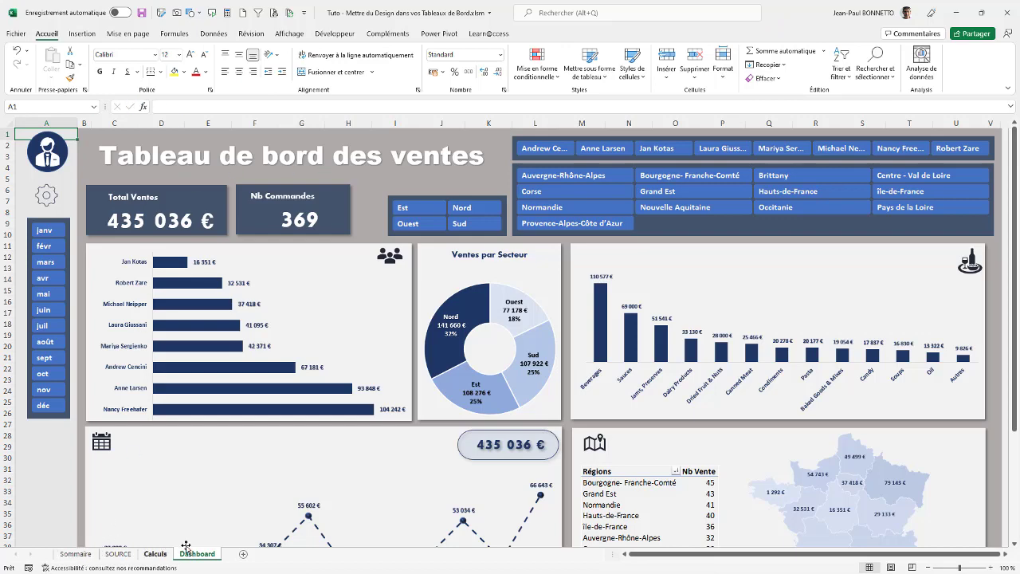
left_click(75, 553)
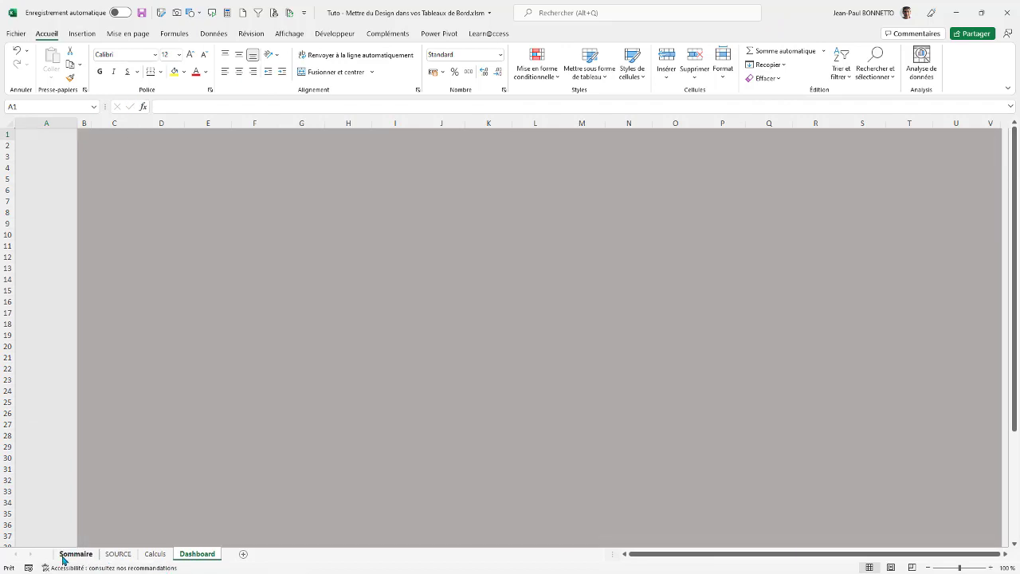
Add a new worksheet, move it after the Dashboard sheet and rename it MENU.
left_click(246, 555)
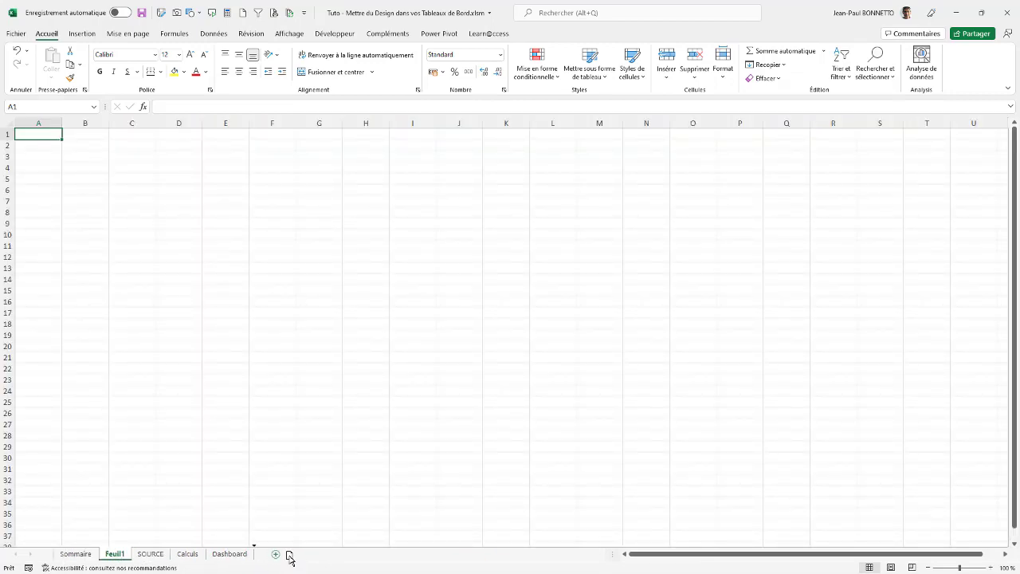
left_click_drag(290, 558, 263, 556)
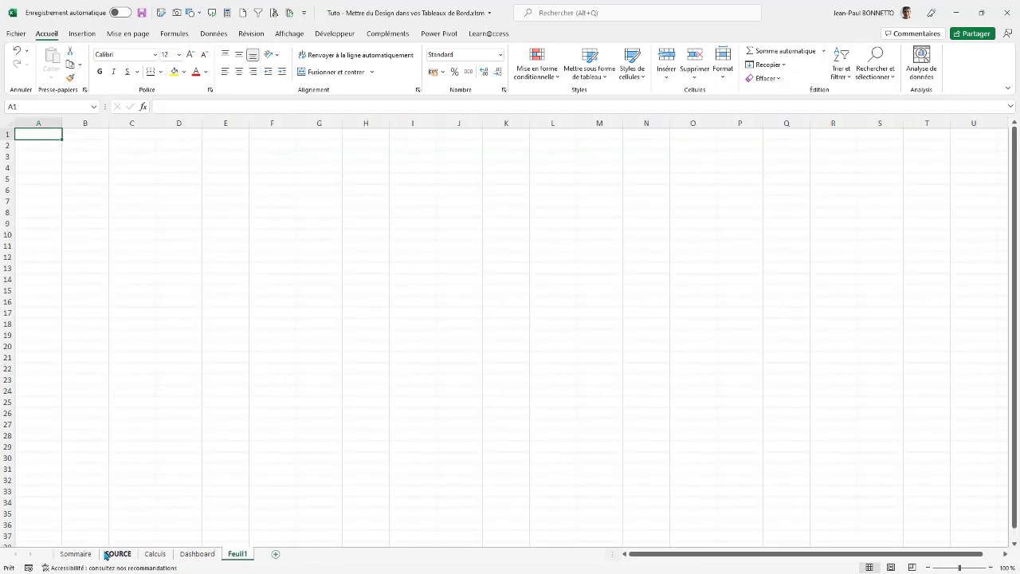
double_click(241, 554)
type("MENU")
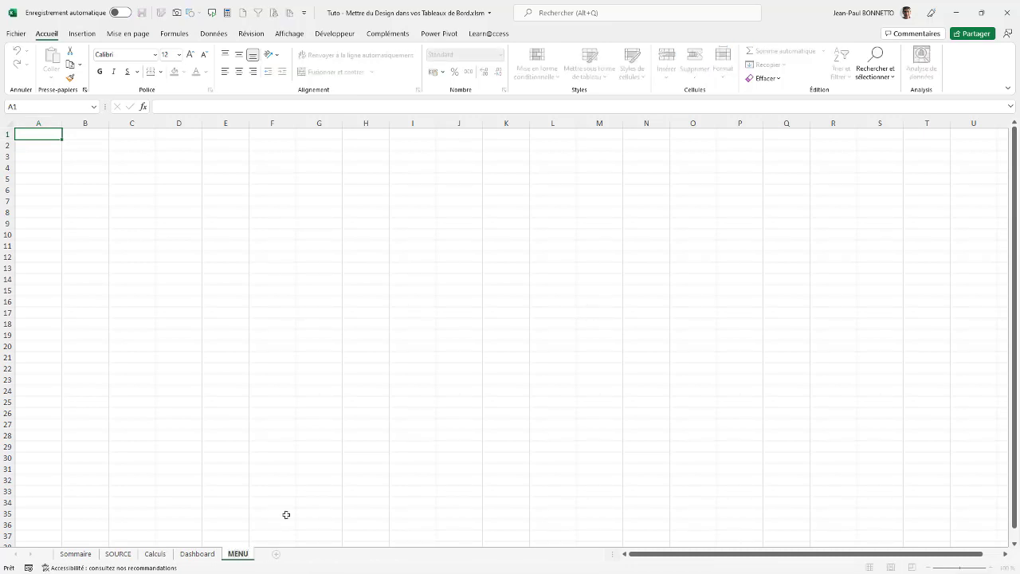
left_click(145, 303)
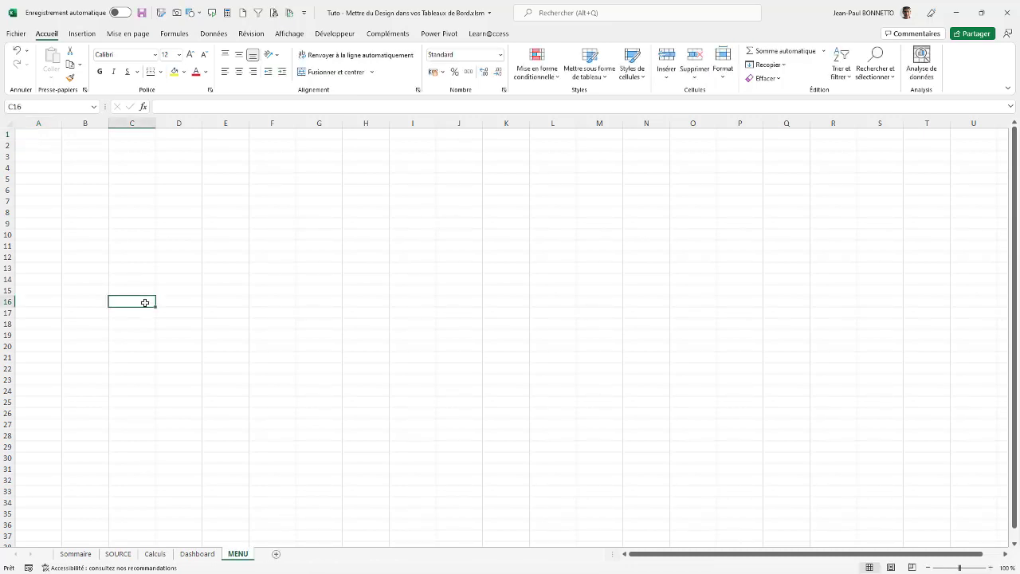
left_click(194, 182)
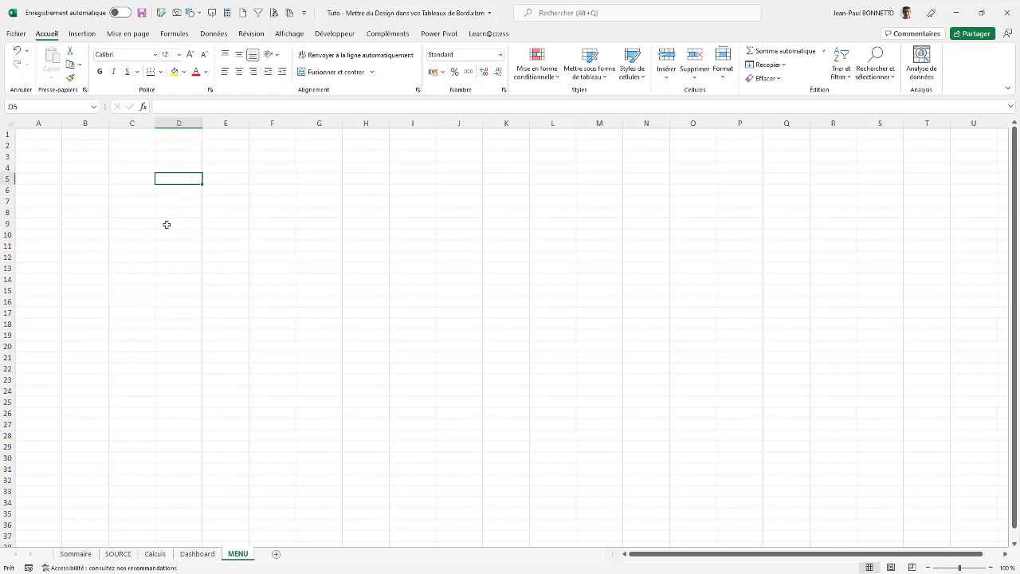
Go to the Sommaire sheet to examine the layout of the existing main menu.
left_click(75, 553)
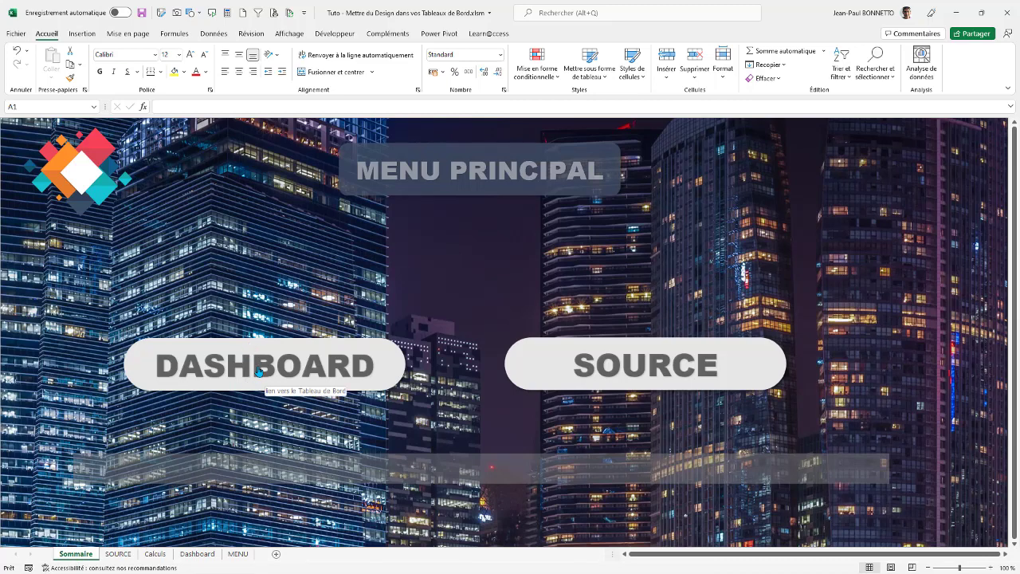
Draw a rounded rectangle about 7.91 by 1.93 cm on the MENU sheet, with fully rounded ends, around columns C to F.
left_click(237, 554)
left_click(90, 35)
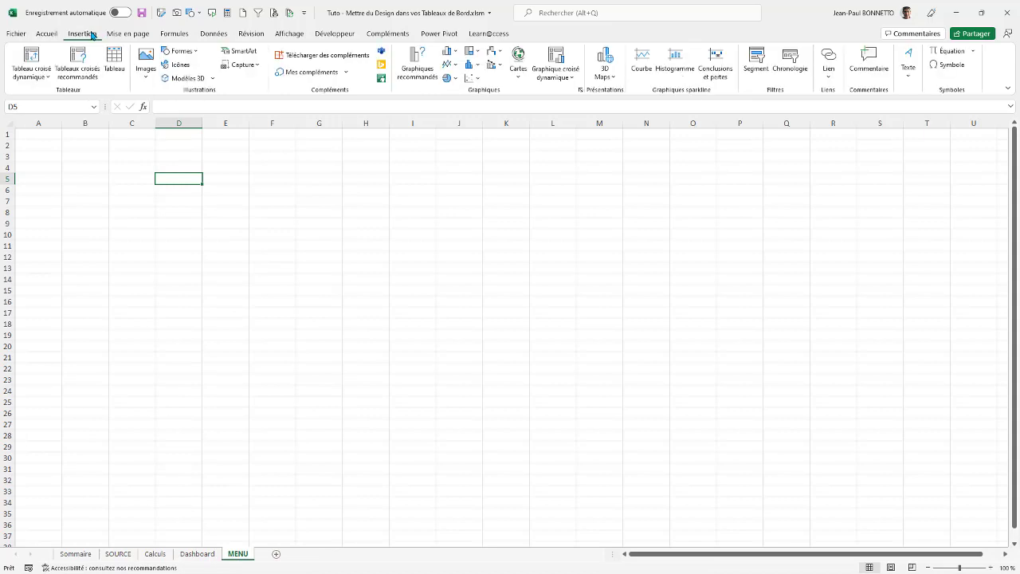
left_click(199, 53)
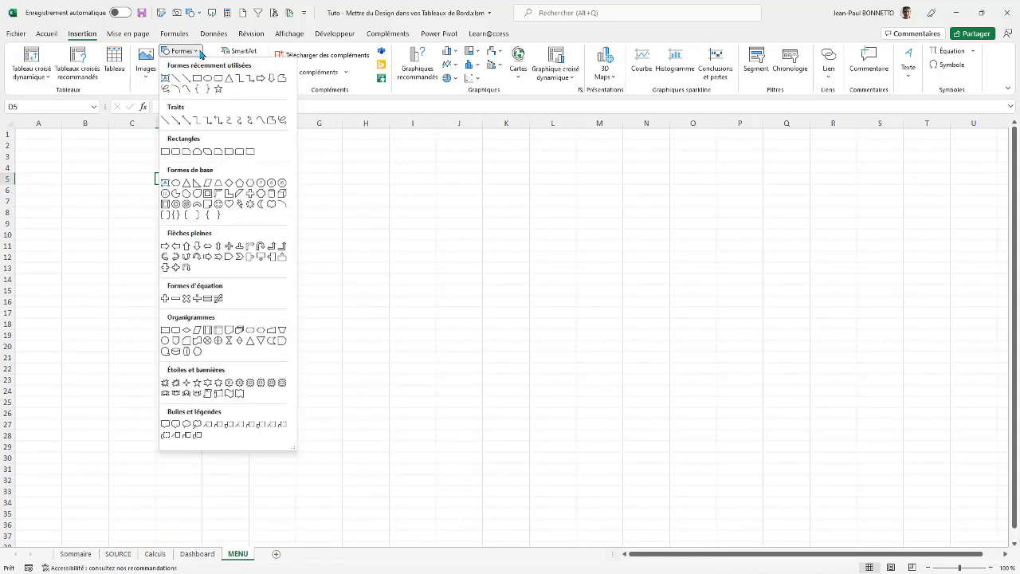
left_click(223, 79)
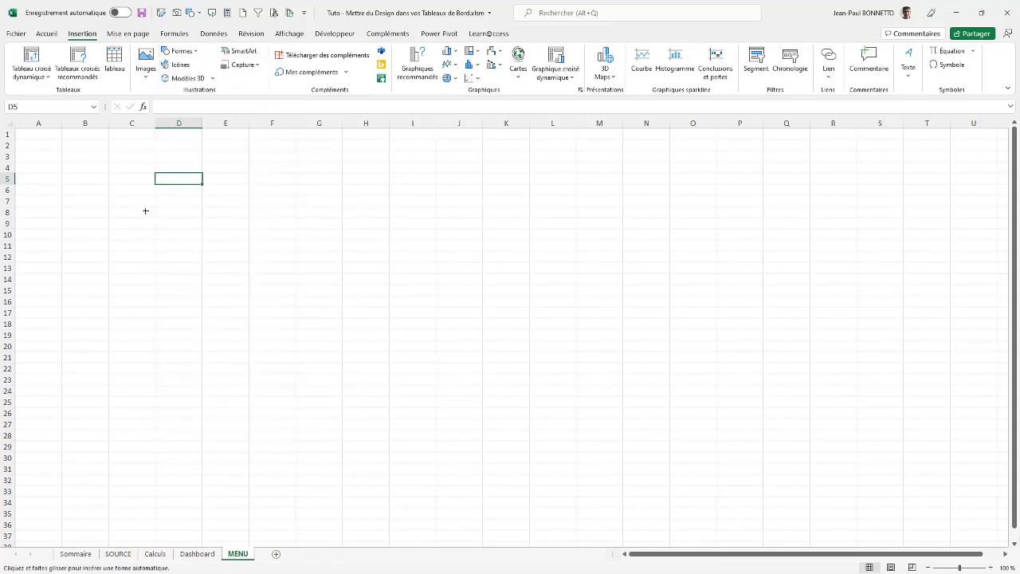
mouse_move(125, 225)
left_mouse_down()
mouse_move(251, 264)
mouse_move(287, 263)
left_mouse_up()
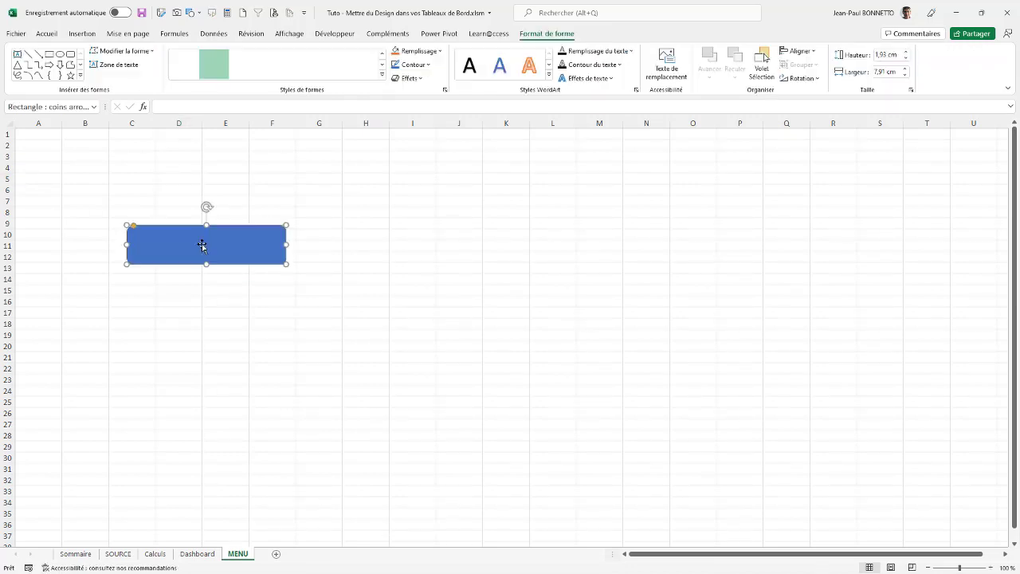
left_click_drag(203, 246, 207, 262)
left_click_drag(133, 243, 191, 266)
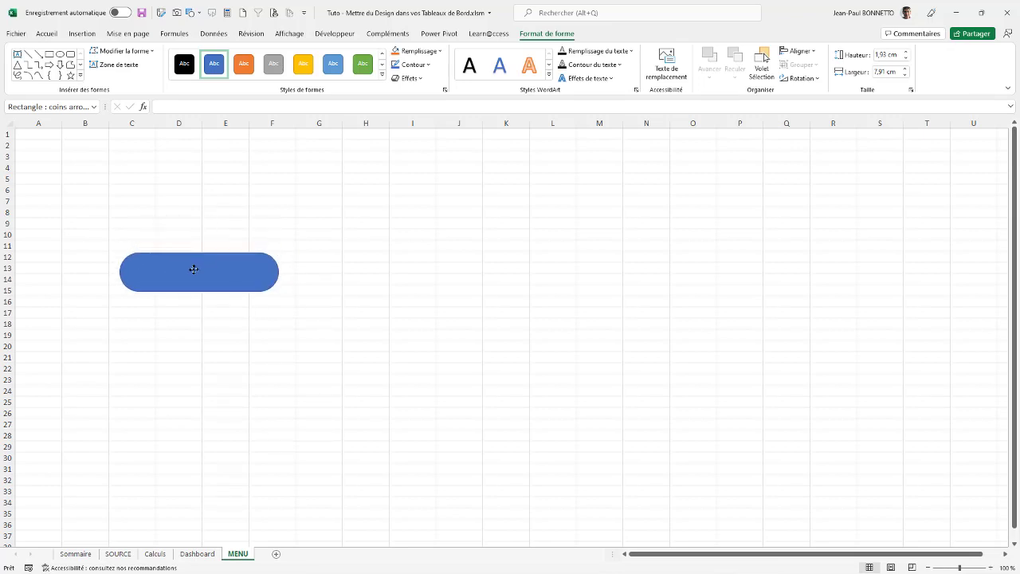
Apply the blue gradient preset style to the rounded rectangle and add the first predefined 3D effect.
left_click(381, 74)
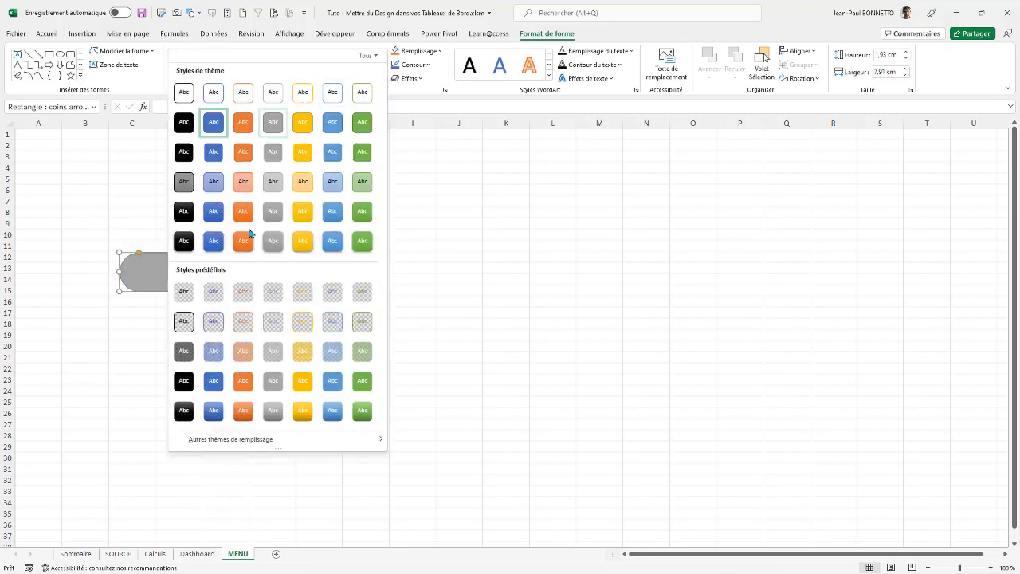
left_click(332, 409)
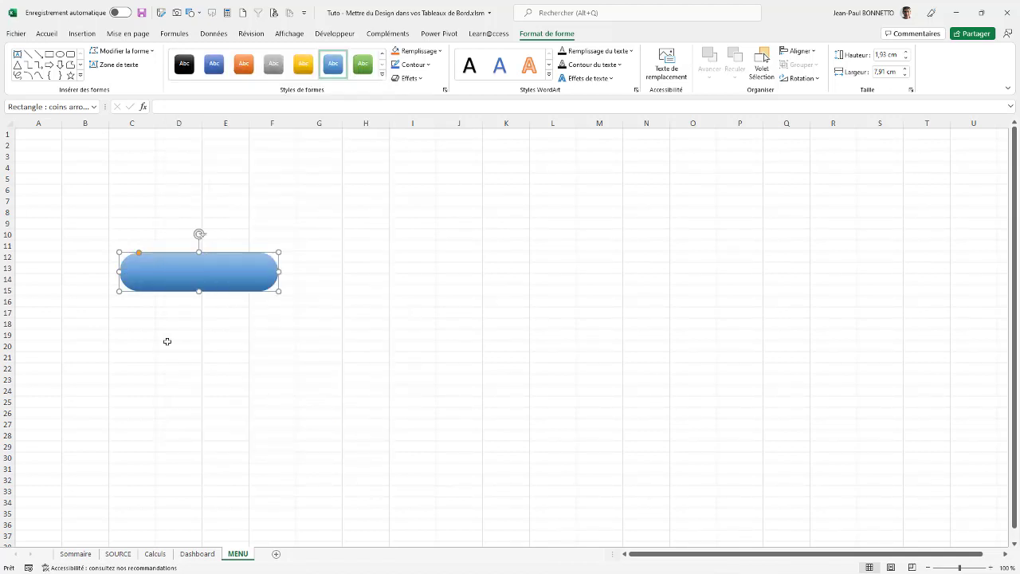
left_click(409, 78)
mouse_move(413, 107)
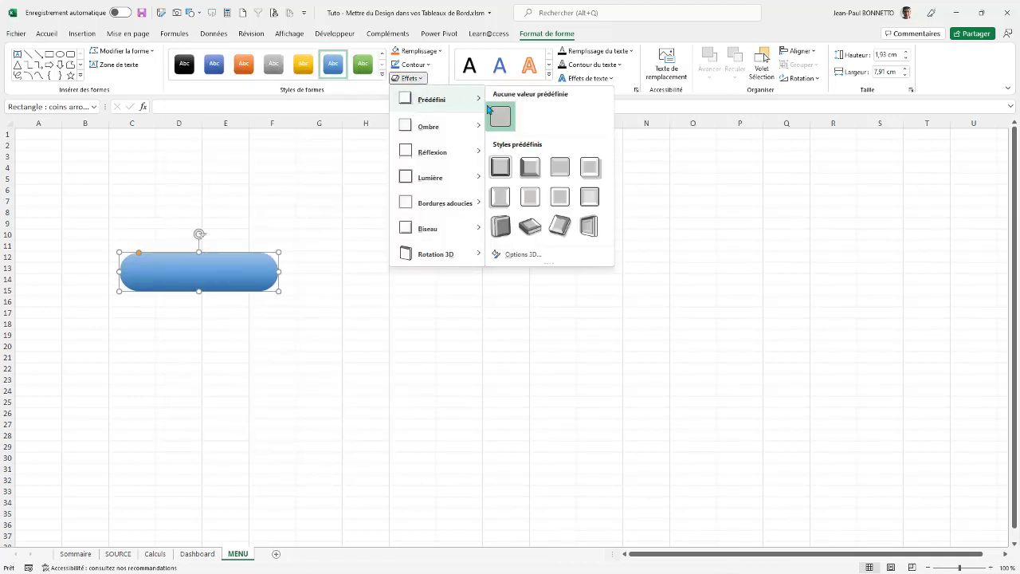
left_click(500, 168)
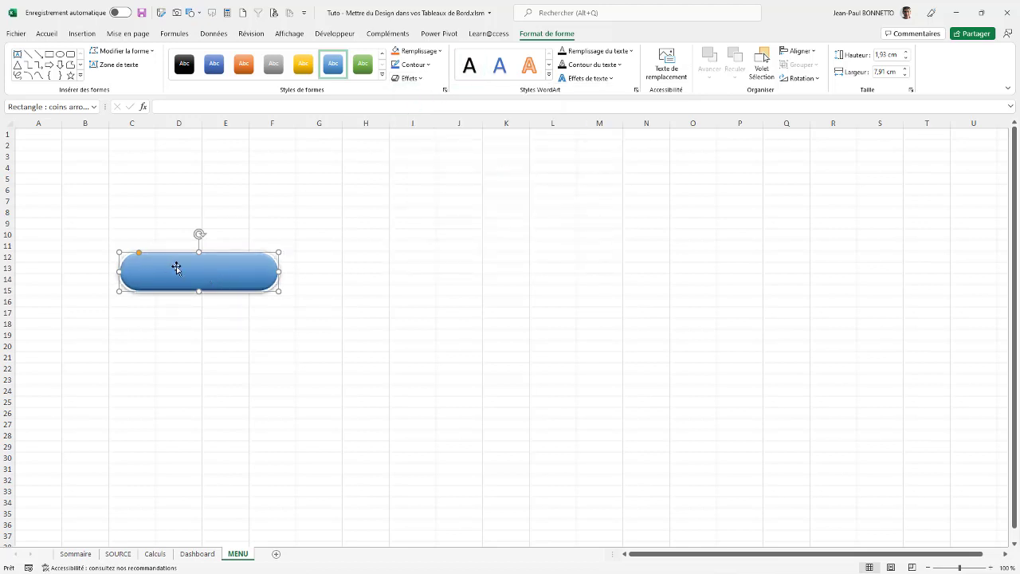
Label the button TABLEAU DE BORD, centre the text horizontally and vertically, and make it bold.
type("TABLEAU DE BORD")
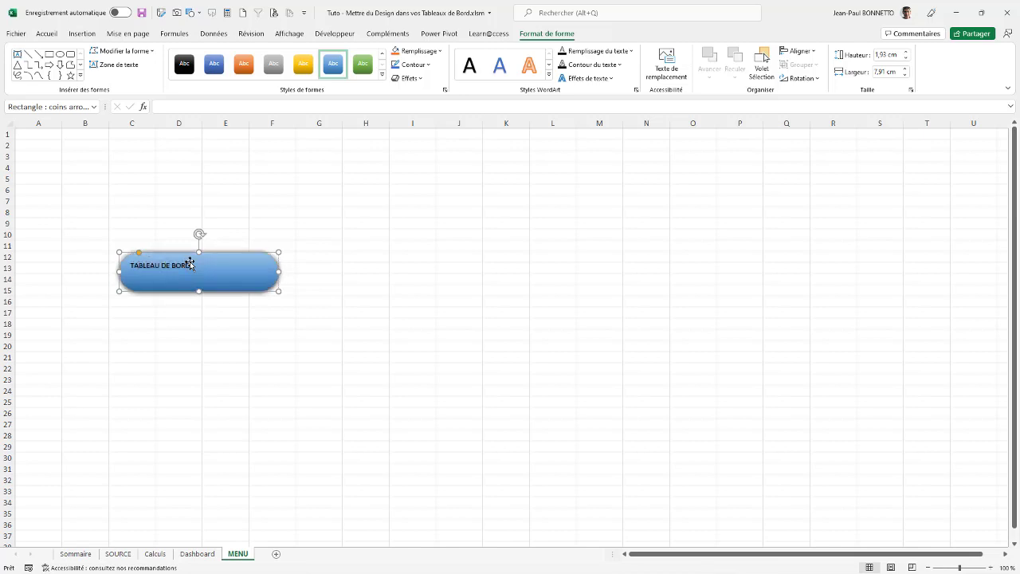
left_click(240, 280)
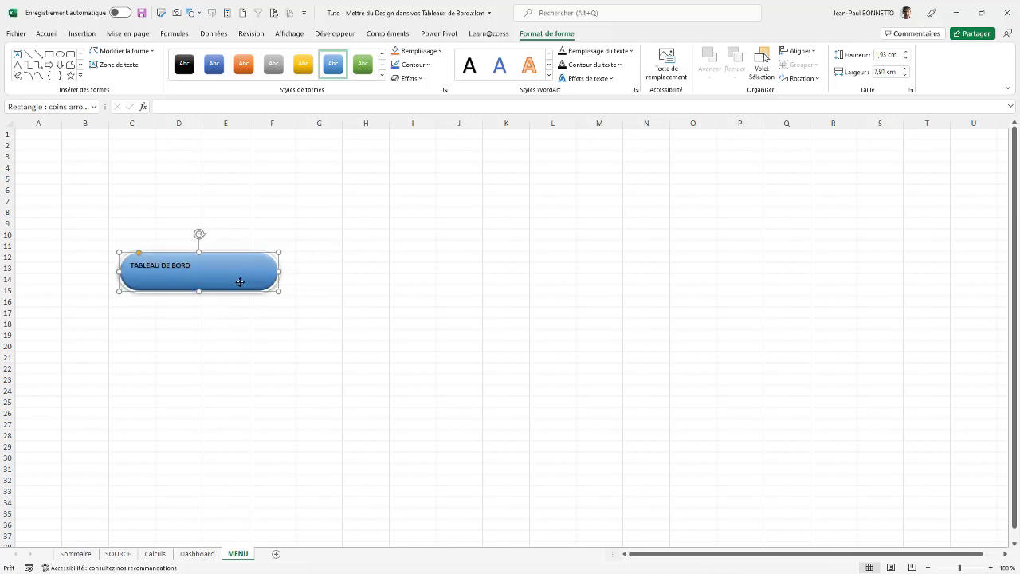
left_click(47, 34)
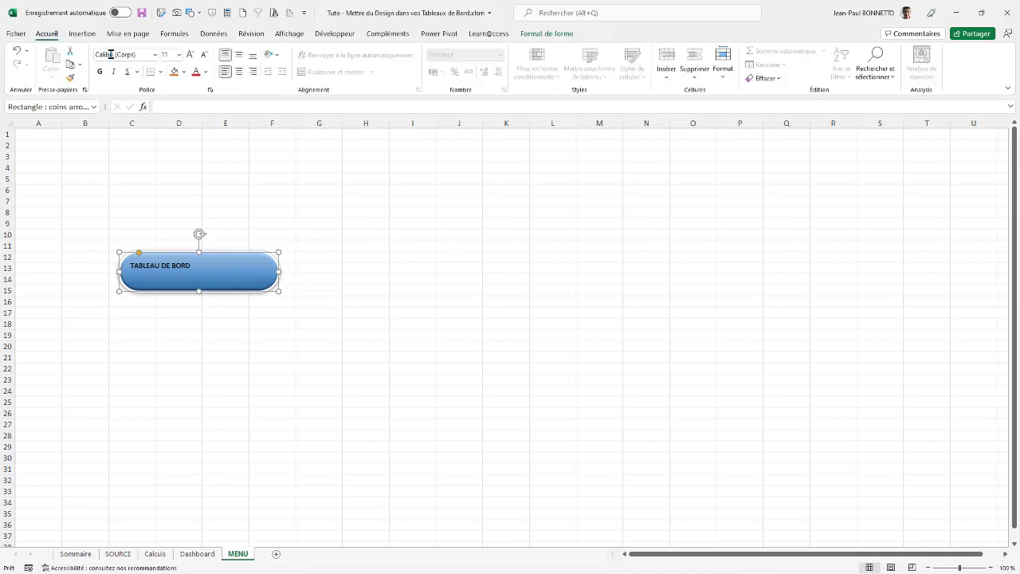
left_click(237, 72)
left_click(239, 55)
left_click(100, 72)
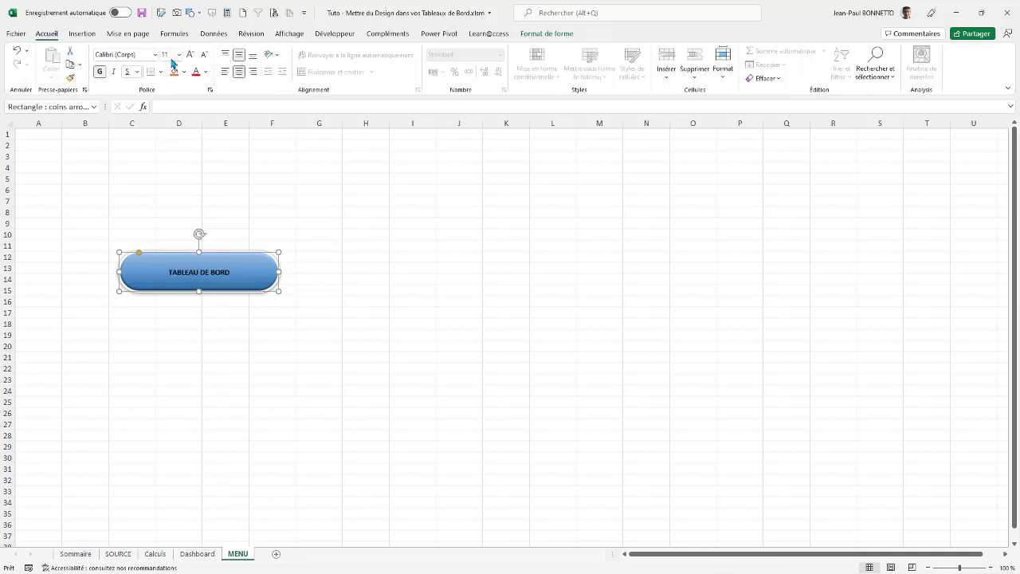
Enlarge the button label to 20 pt and change its font to Agency FB in red.
left_click(191, 54)
left_click(191, 54)
left_click(191, 54)
left_click(191, 55)
left_click(191, 54)
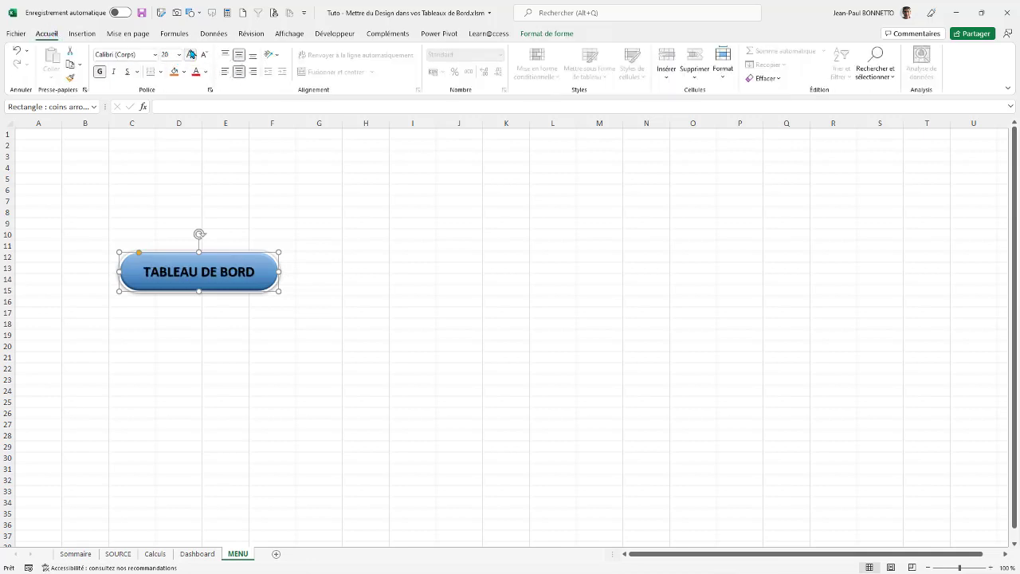
left_click(155, 55)
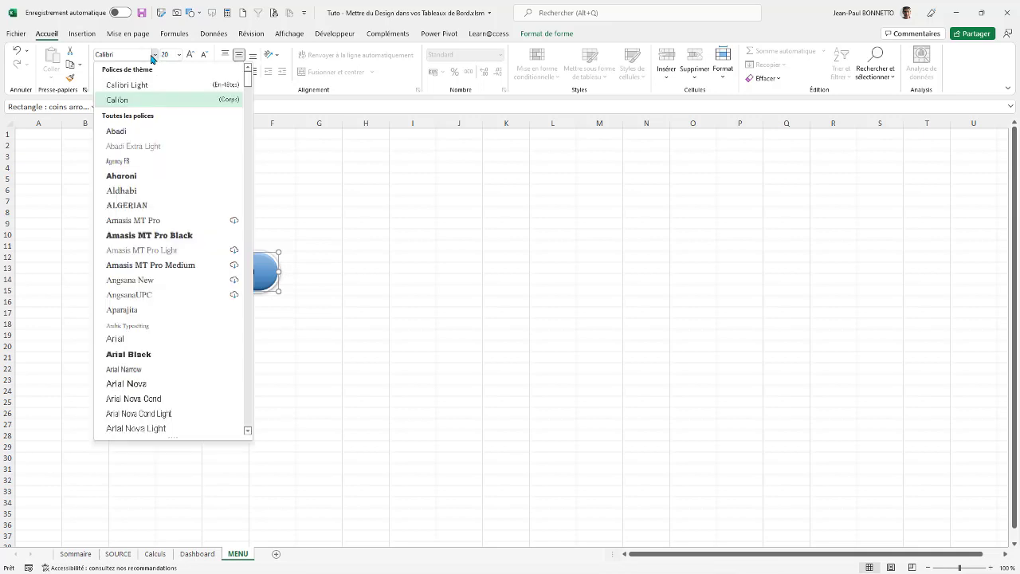
left_click(119, 168)
left_click(196, 71)
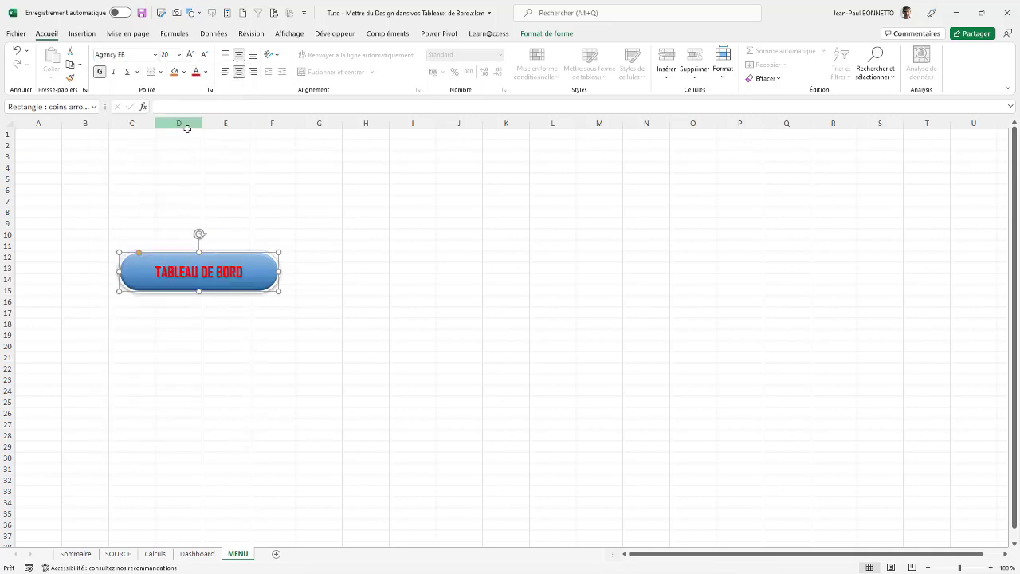
Enlarge the TABLEAU DE BORD label to 28 pt so it still fits on one line.
left_click(190, 54)
left_click(190, 54)
left_click(190, 54)
left_click(190, 54)
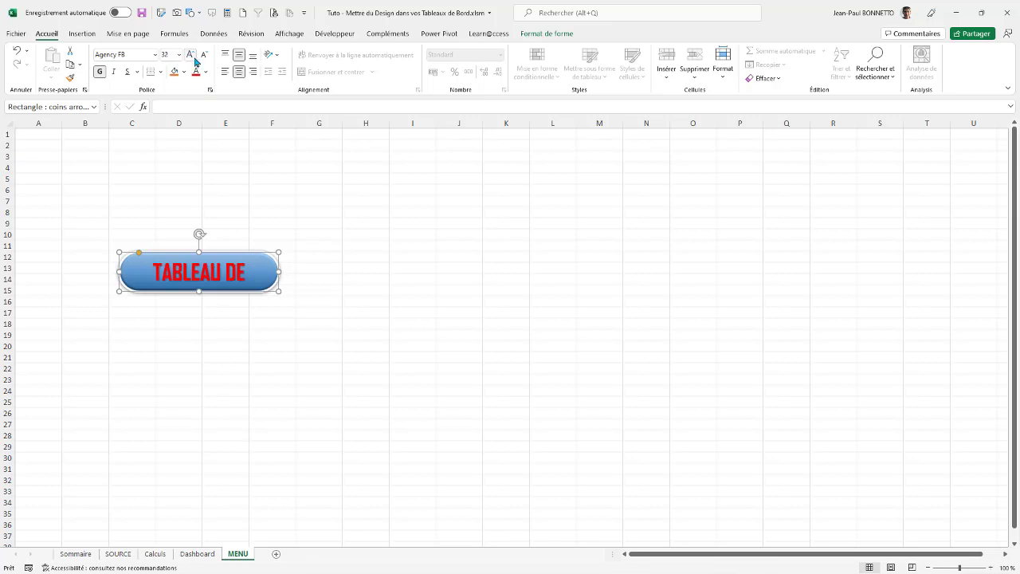
left_click(426, 323)
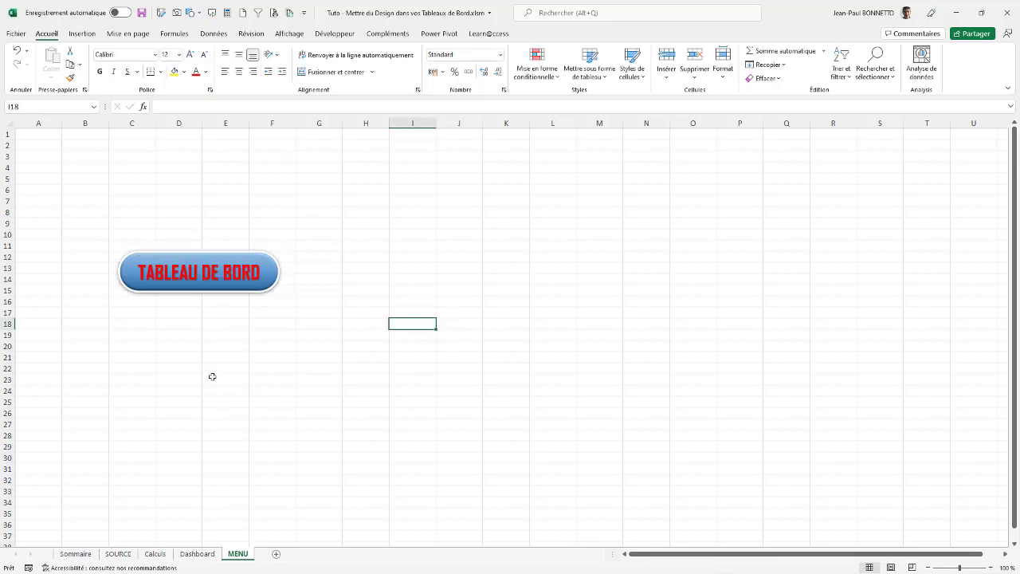
left_click(263, 287)
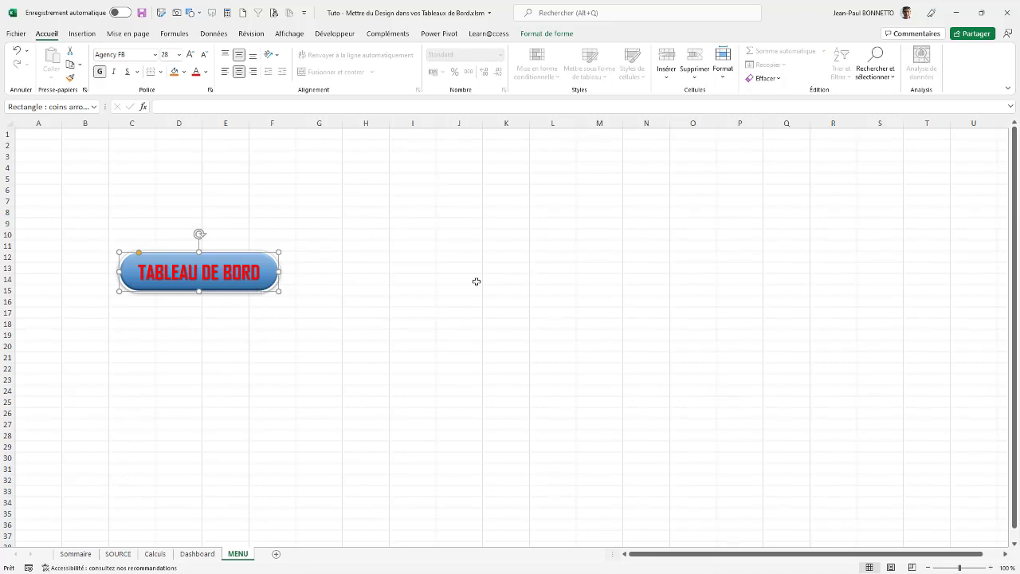
left_click(477, 255)
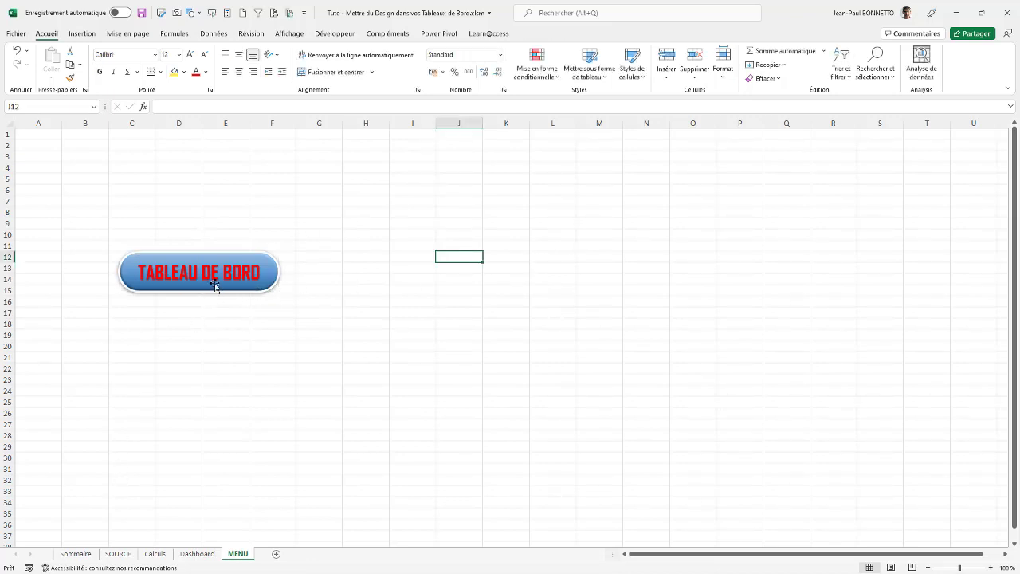
left_click(223, 311)
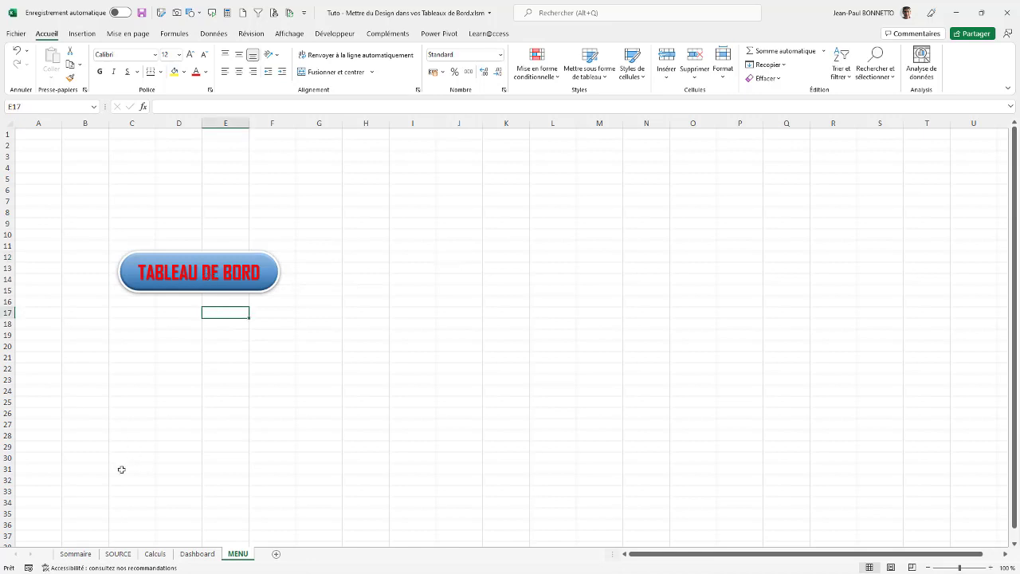
left_click(195, 553)
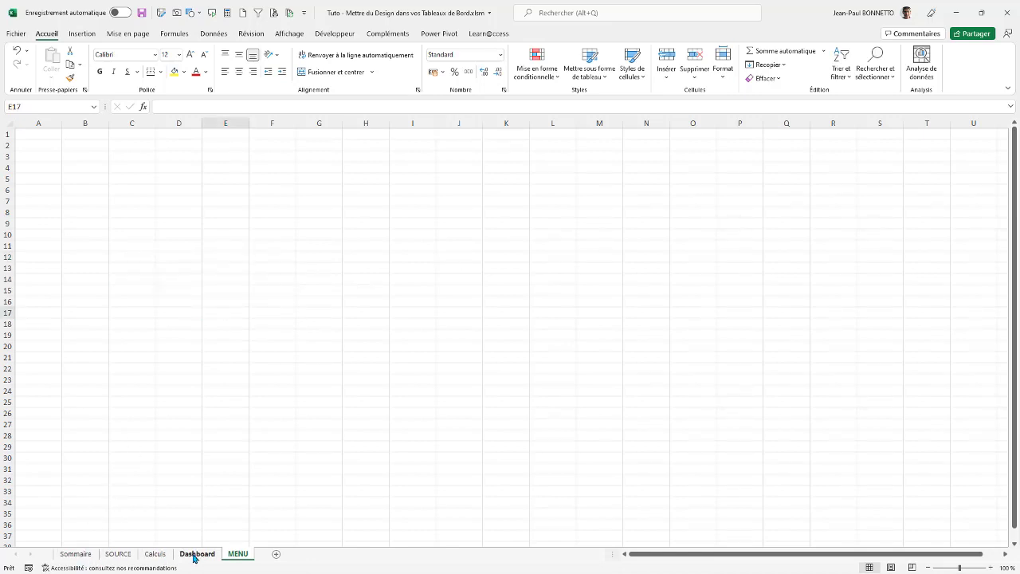
left_click(237, 553)
left_click(282, 389)
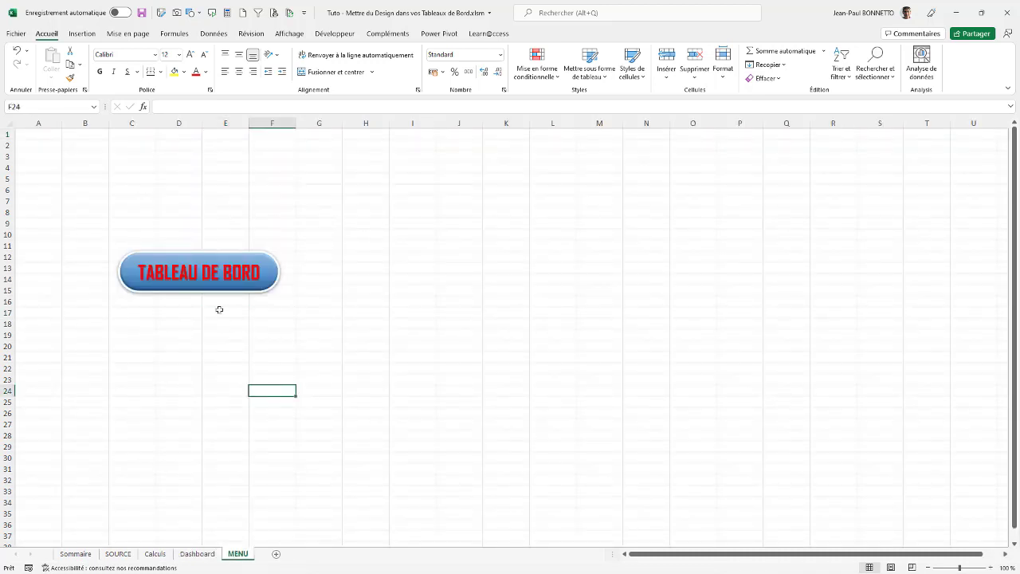
Add a hyperlink from the TABLEAU DE BORD button to cell A1 of the Dashboard sheet, with the screen tip "Accès au Tableau de Bord".
left_click(220, 289)
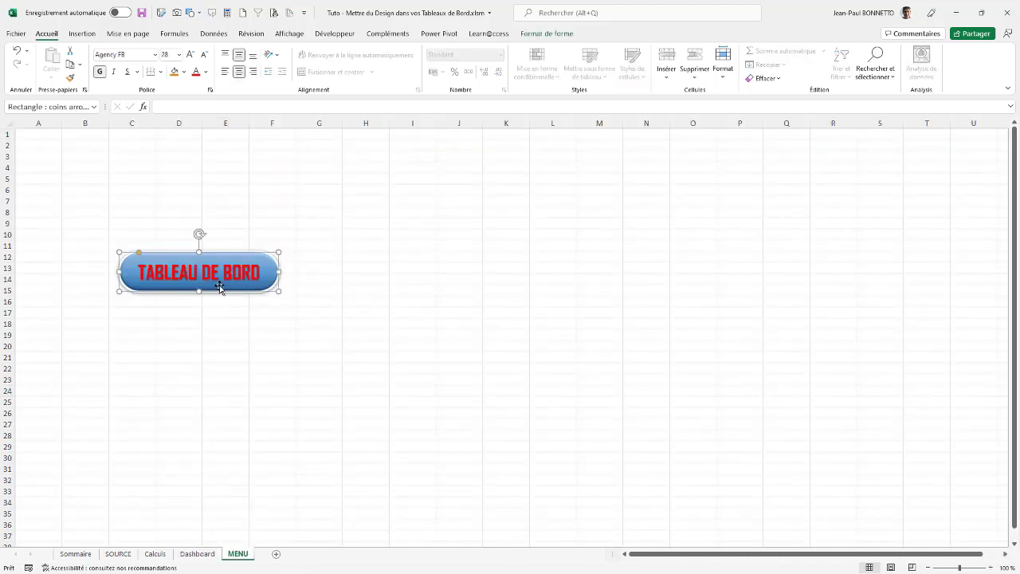
right_click(218, 284)
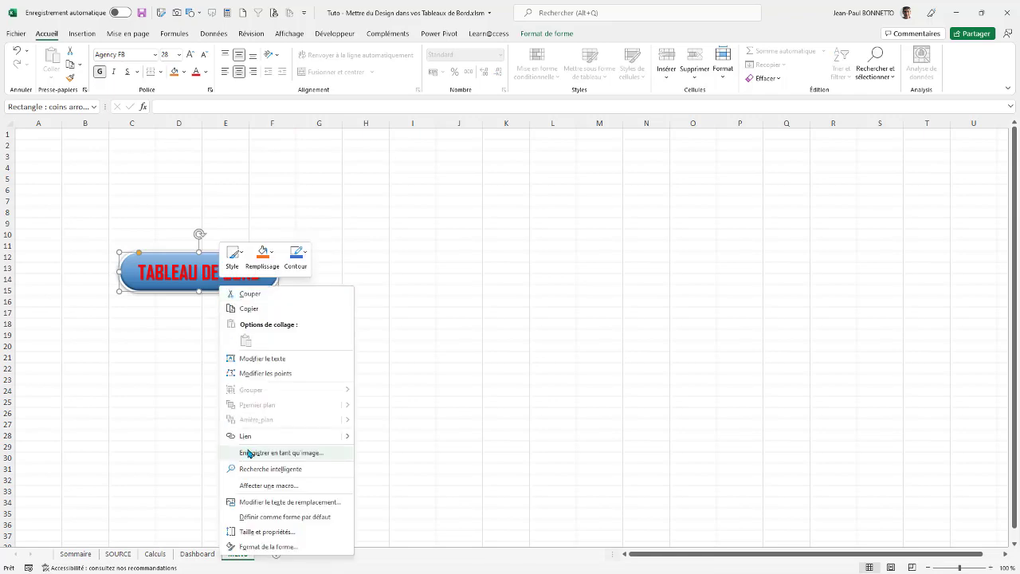
left_click(246, 436)
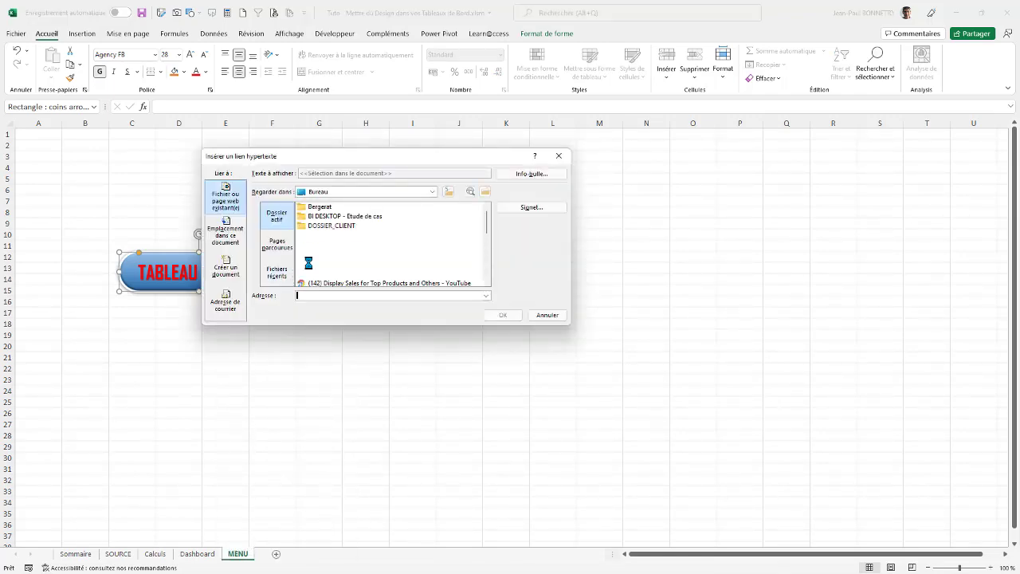
left_click_drag(384, 162, 538, 156)
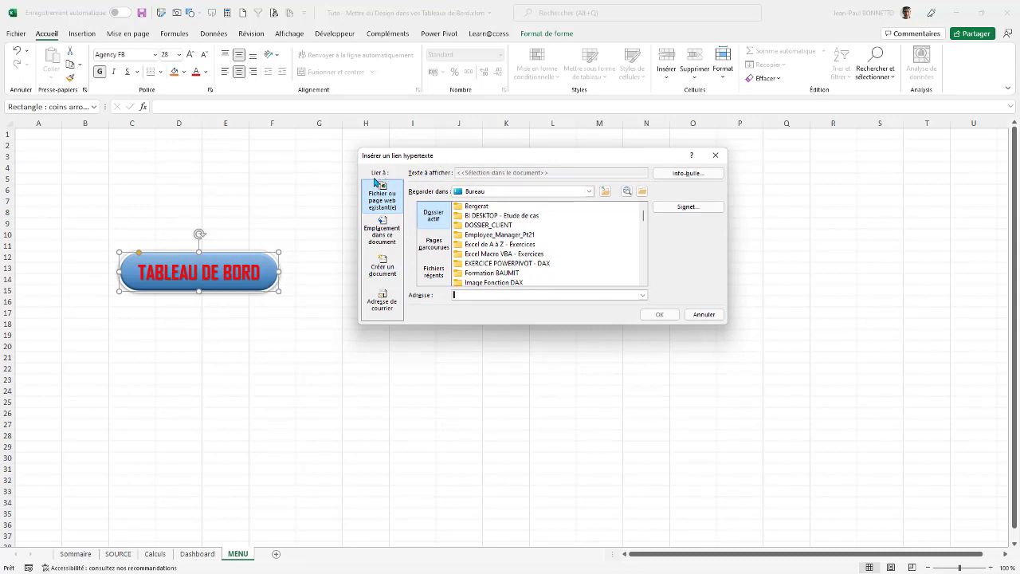
left_click(383, 228)
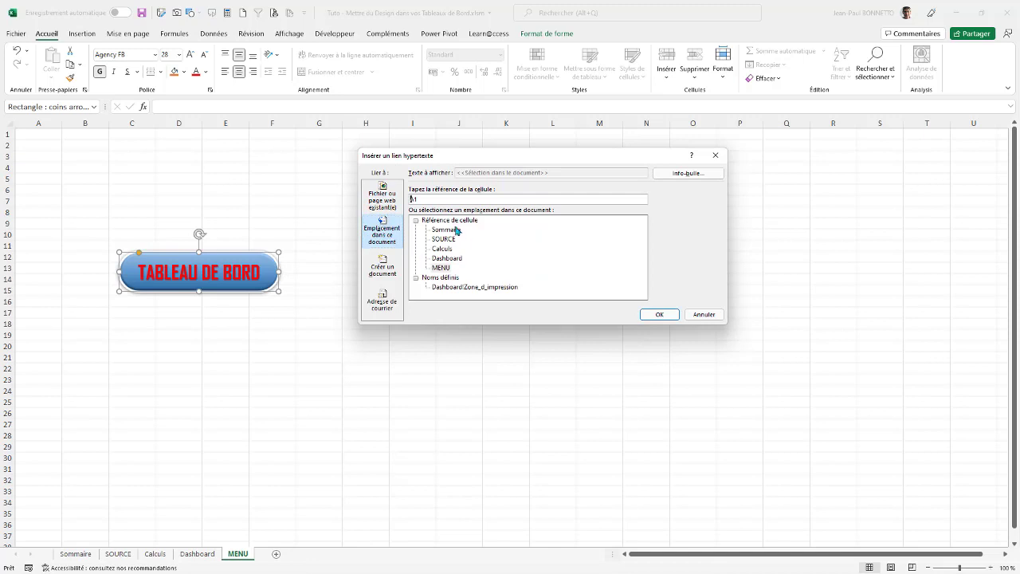
left_click(445, 261)
left_click(703, 176)
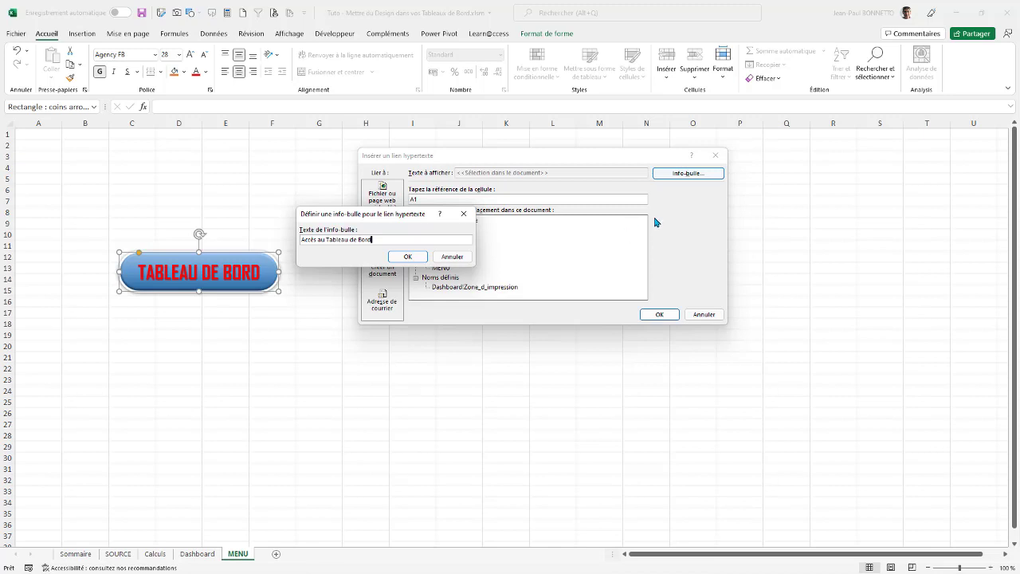
left_click(406, 257)
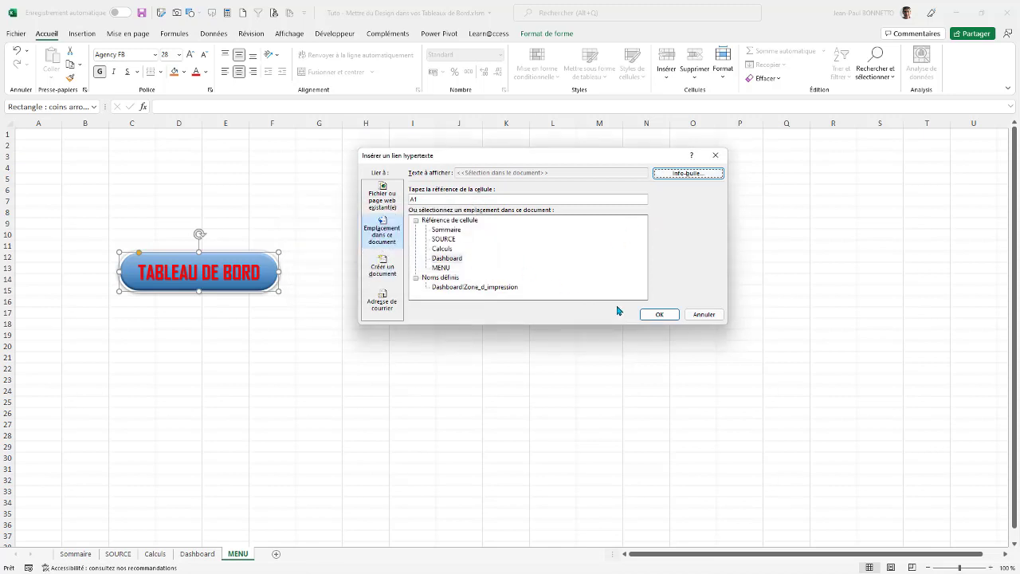
left_click(645, 313)
left_click(486, 293)
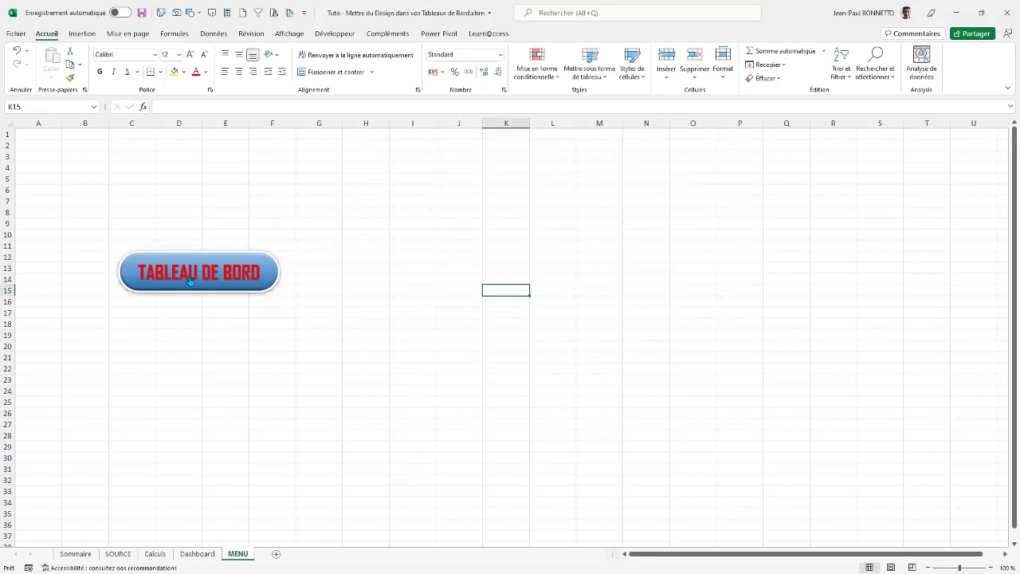
Check the button's screen tip, test its link to the Dashboard sheet, and return to the MENU sheet.
mouse_move(191, 280)
left_click(177, 321)
left_click(338, 295)
left_click(375, 247)
left_click(417, 278)
left_click(399, 322)
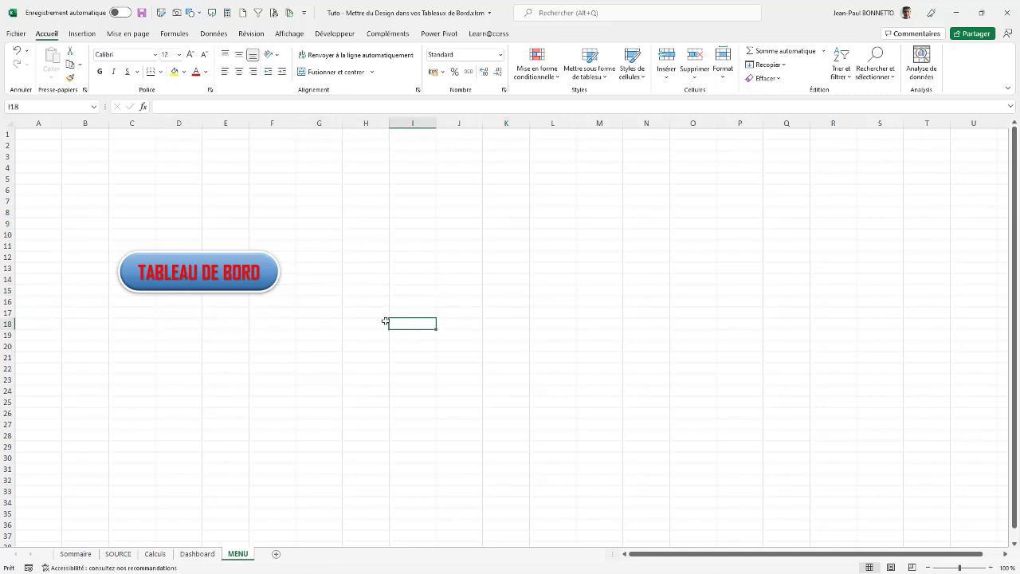
left_click(359, 322)
left_click(225, 342)
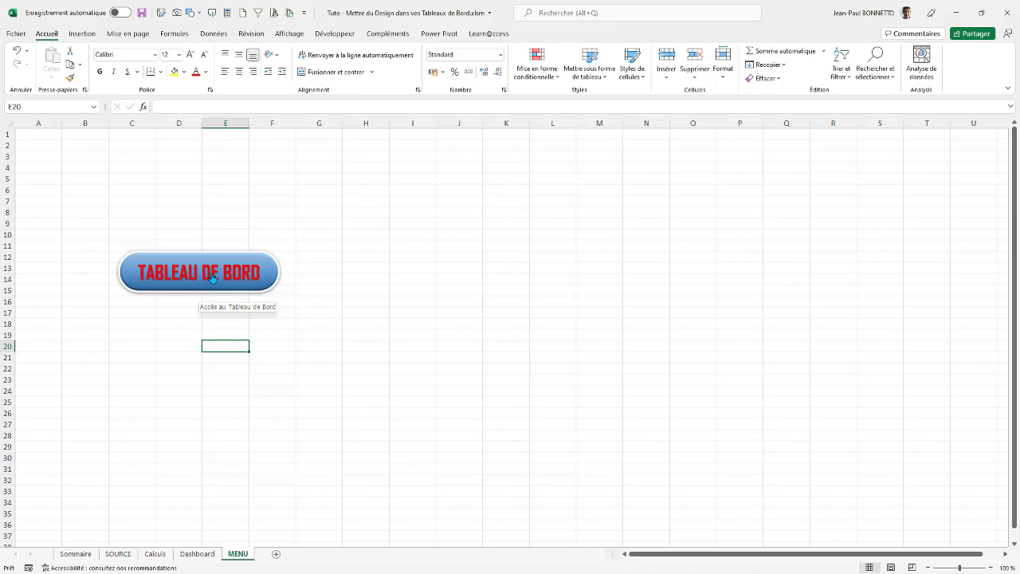
left_click(210, 275)
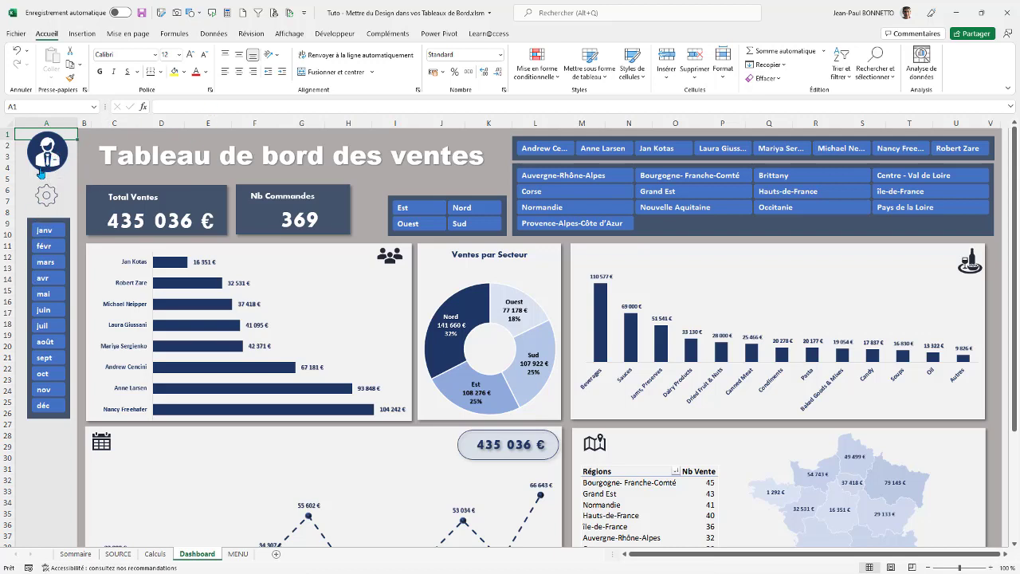
left_click(238, 552)
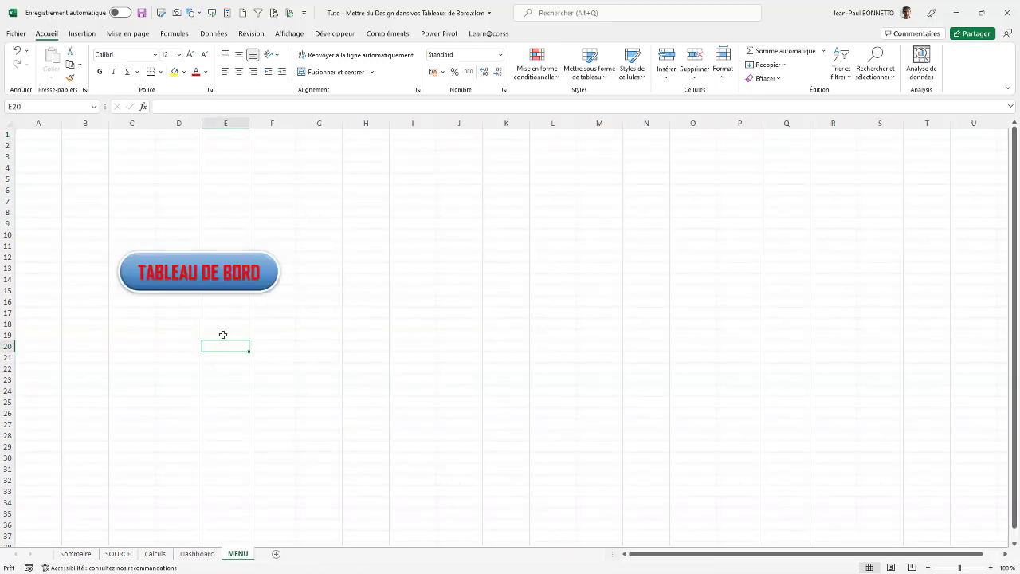
Copy the TABLEAU DE BORD button level with the original across columns K to M, and relabel the copy SOURCE.
right_click(232, 290)
key("Escape")
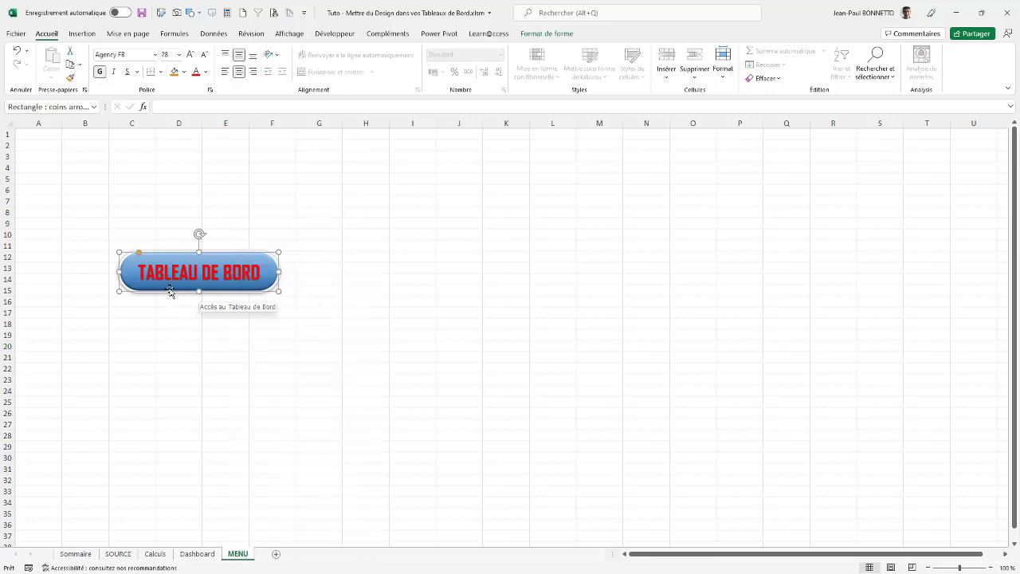
left_click_drag(170, 291, 524, 301)
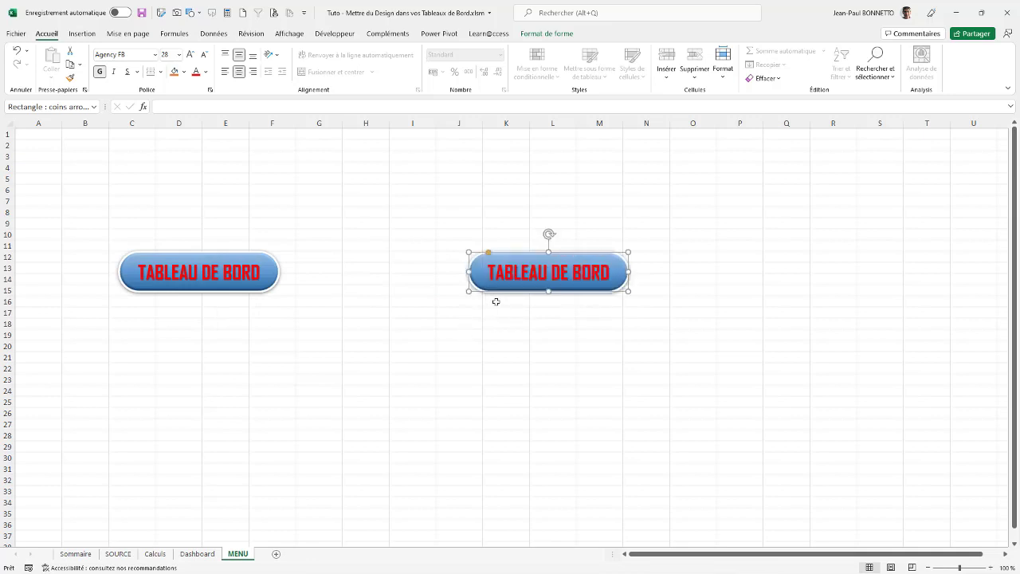
left_click_drag(488, 272, 644, 271)
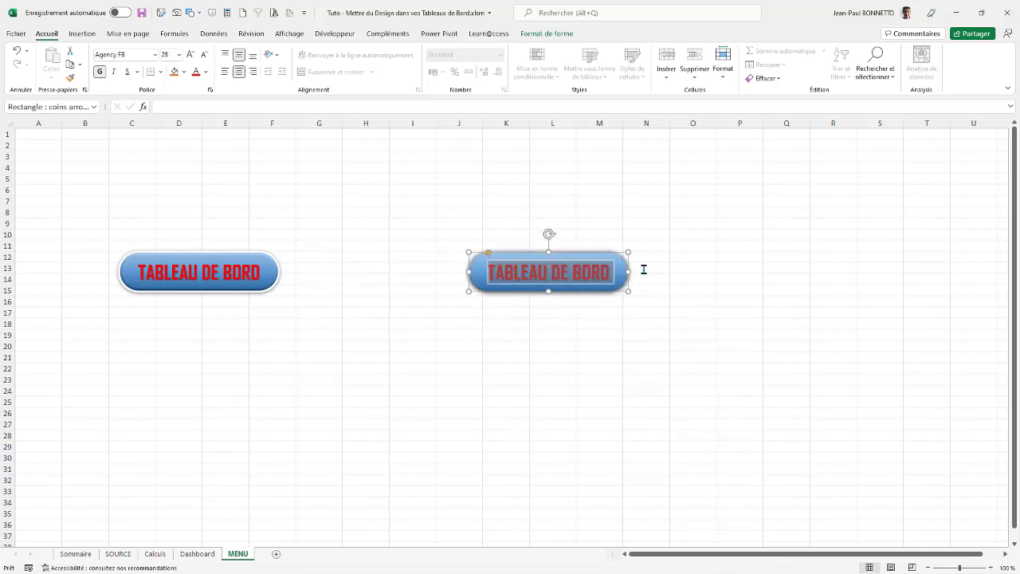
type("SOURCE")
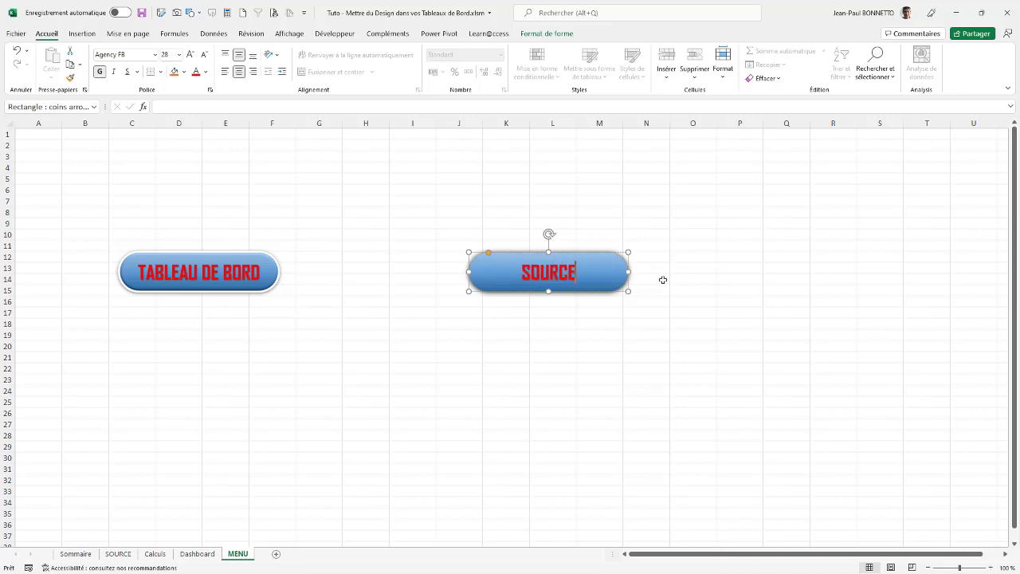
left_click(548, 201)
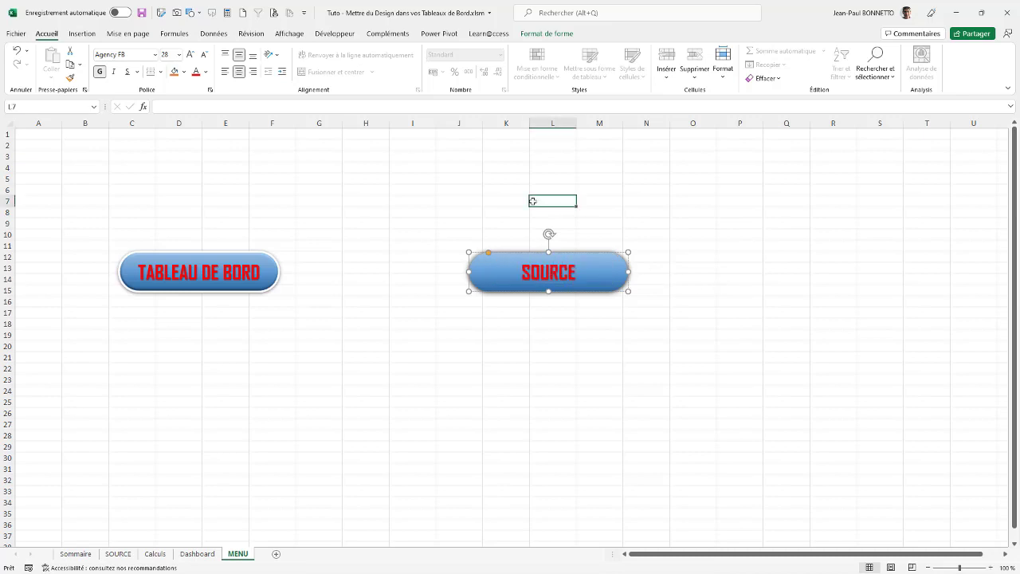
Edit the SOURCE button's hyperlink so it targets cell A1 of the SOURCE sheet.
left_click(552, 273)
right_click(553, 273)
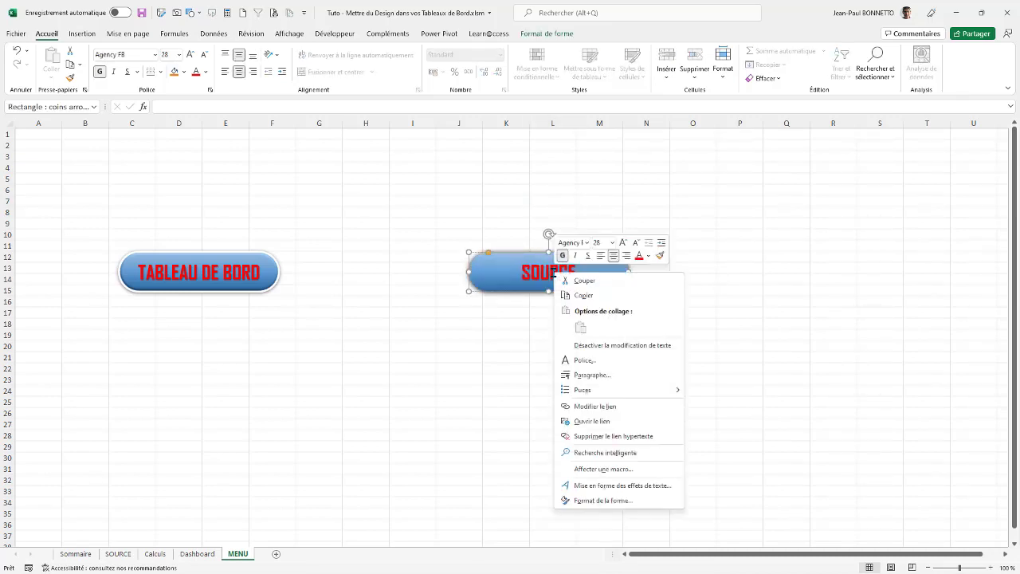
left_click(590, 408)
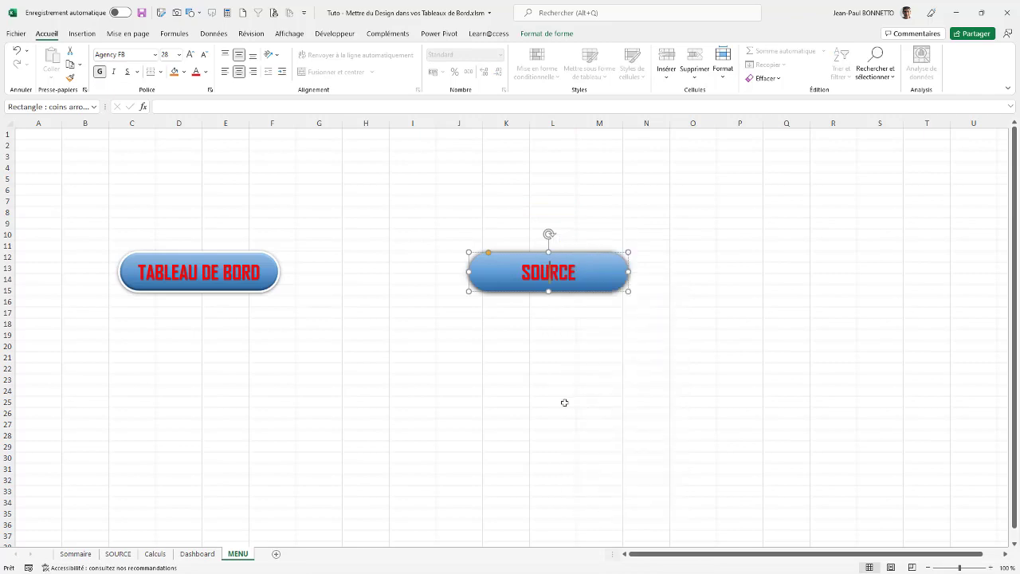
left_click_drag(499, 319, 401, 167)
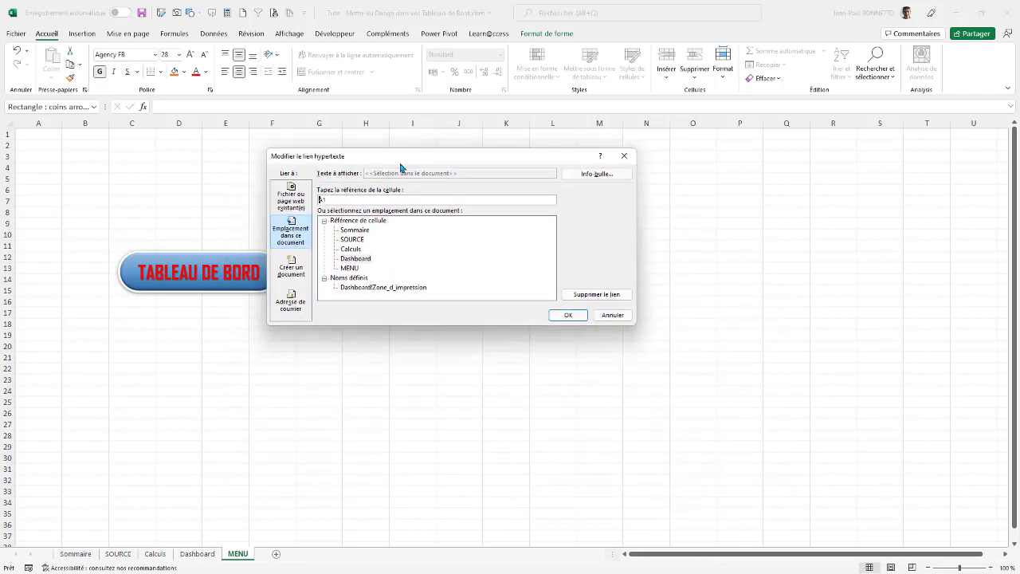
left_click(353, 259)
left_click(353, 239)
Replace the Tableau de Bord wording in the SOURCE button's screen tip and apply the modified hyperlink.
left_click(596, 174)
left_click(534, 398)
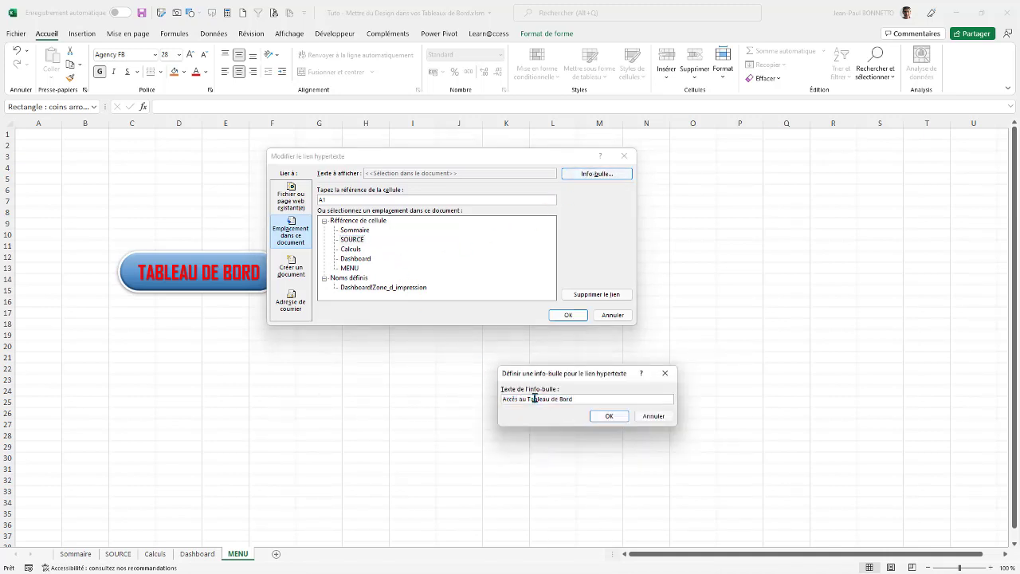
left_click_drag(529, 399, 717, 366)
key("BackSpace")
key("BackSpace")
key("BackSpace")
left_click(602, 418)
left_click(568, 316)
Test the SOURCE button's link to the SOURCE sheet and return to the MENU sheet.
left_click(495, 368)
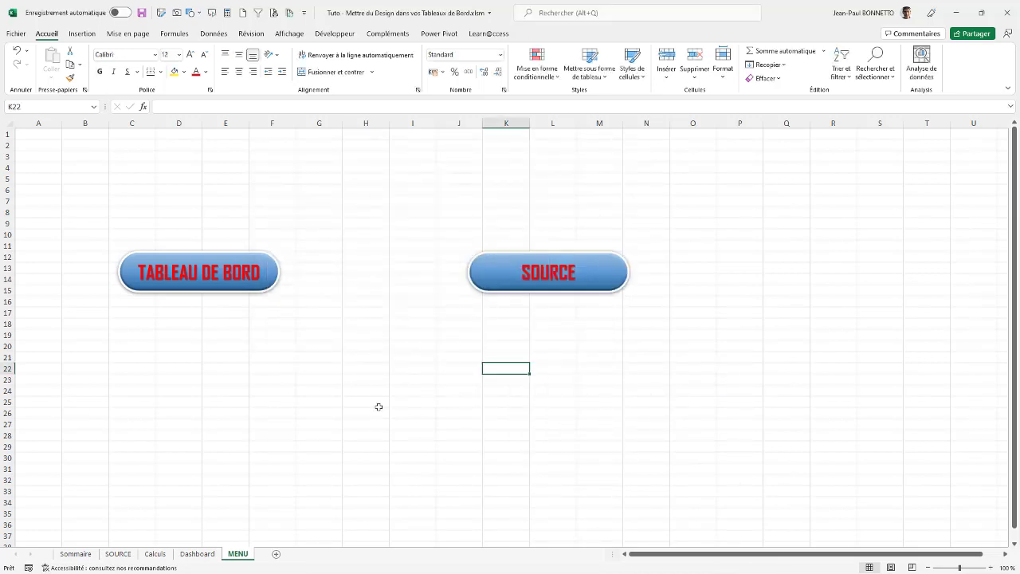
left_click(555, 277)
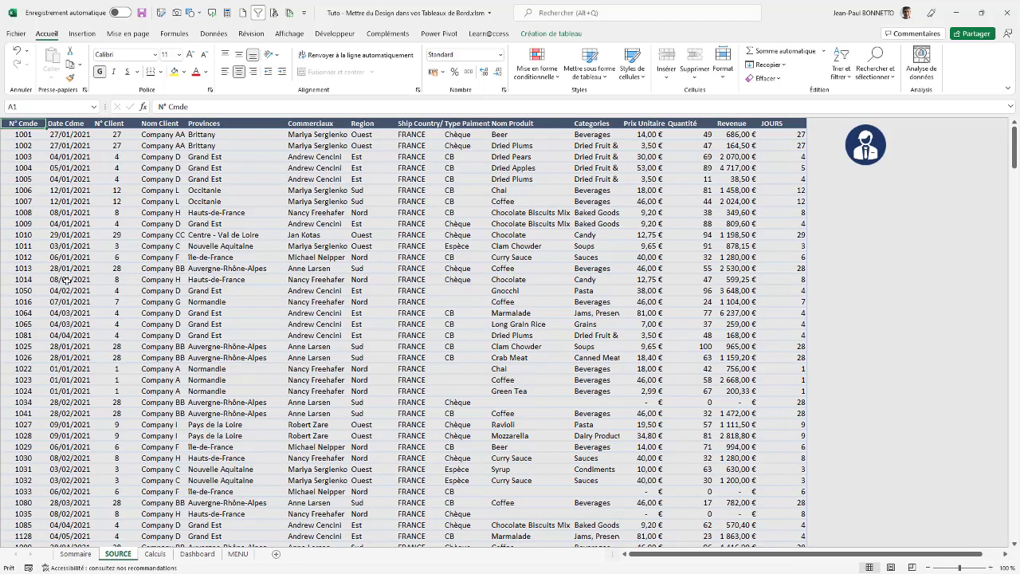
left_click(238, 554)
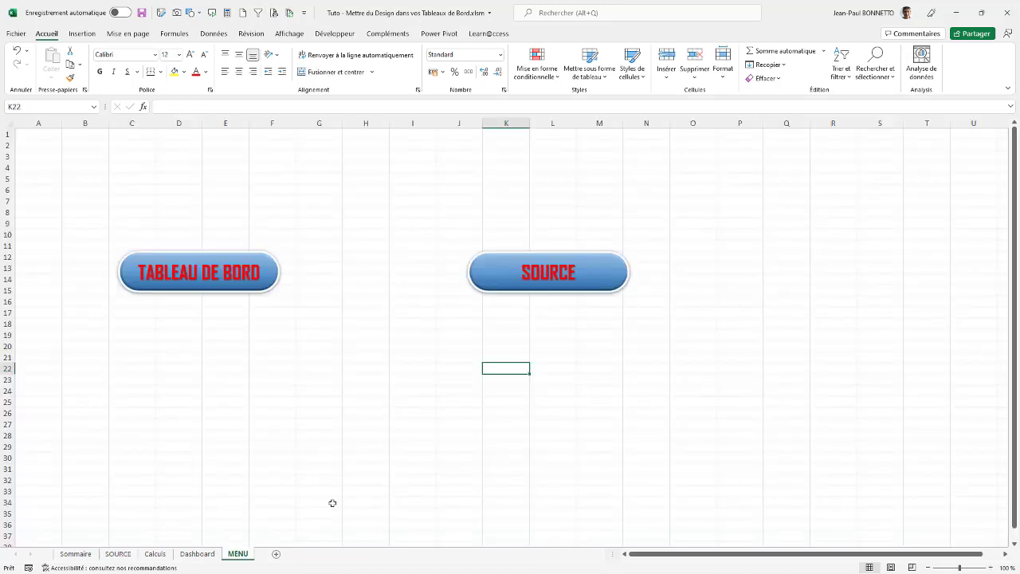
Follow the DASHBOARD button on the Sommaire sheet, inspect the person icon's hyperlink target without changing it, and return to the MENU sheet.
left_click(75, 553)
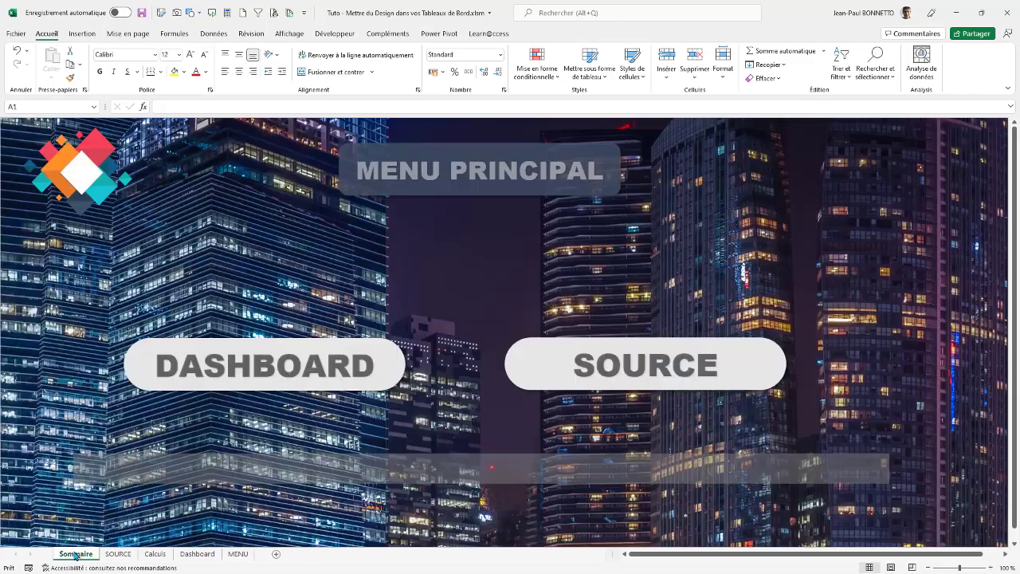
left_click(302, 371)
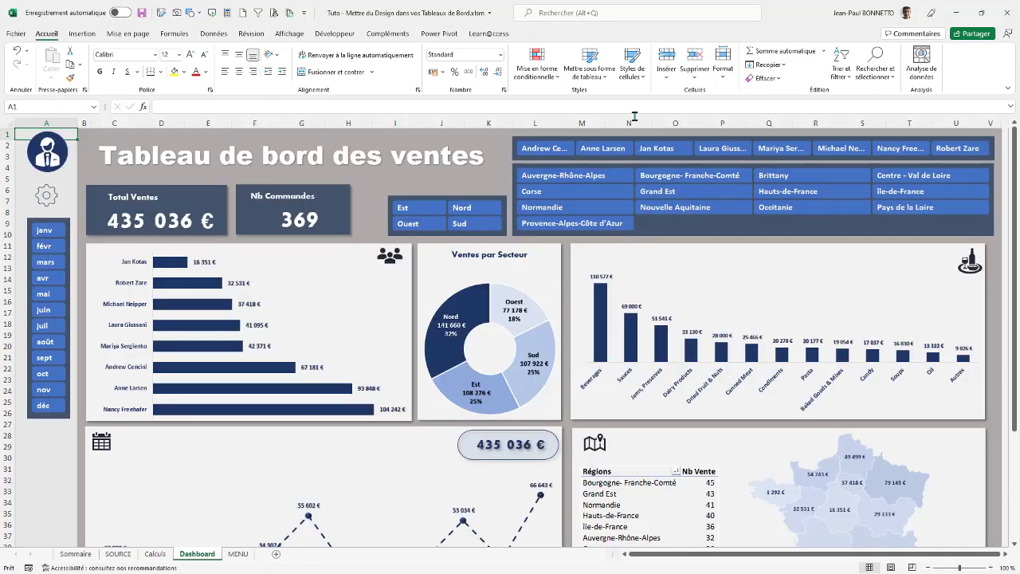
right_click(46, 150)
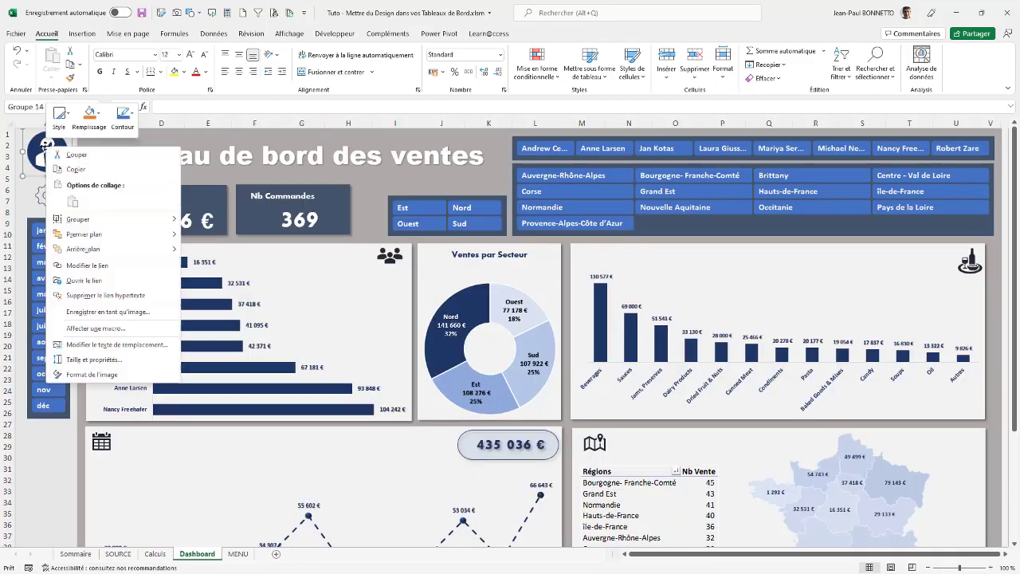
left_click(87, 266)
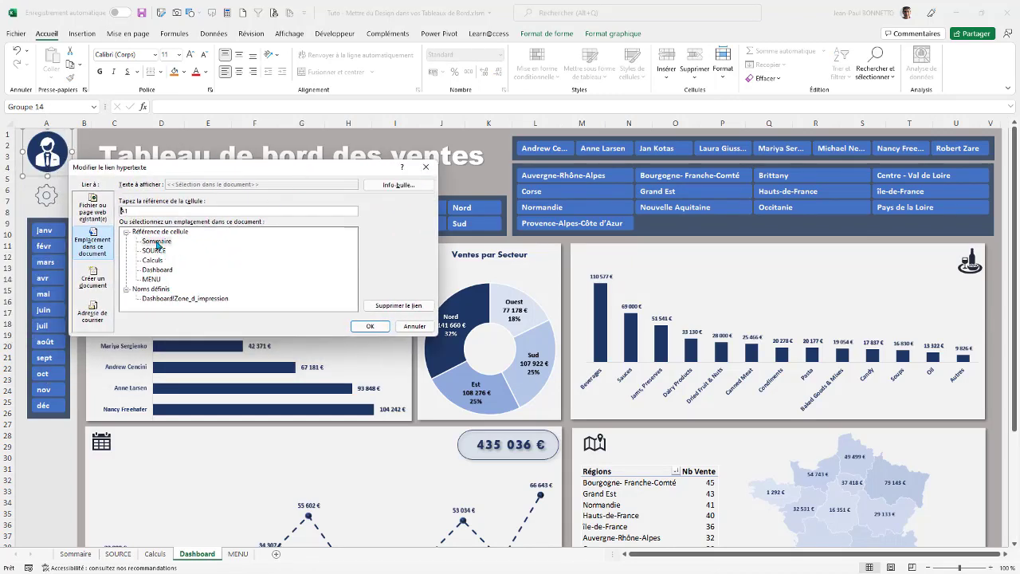
left_click(410, 325)
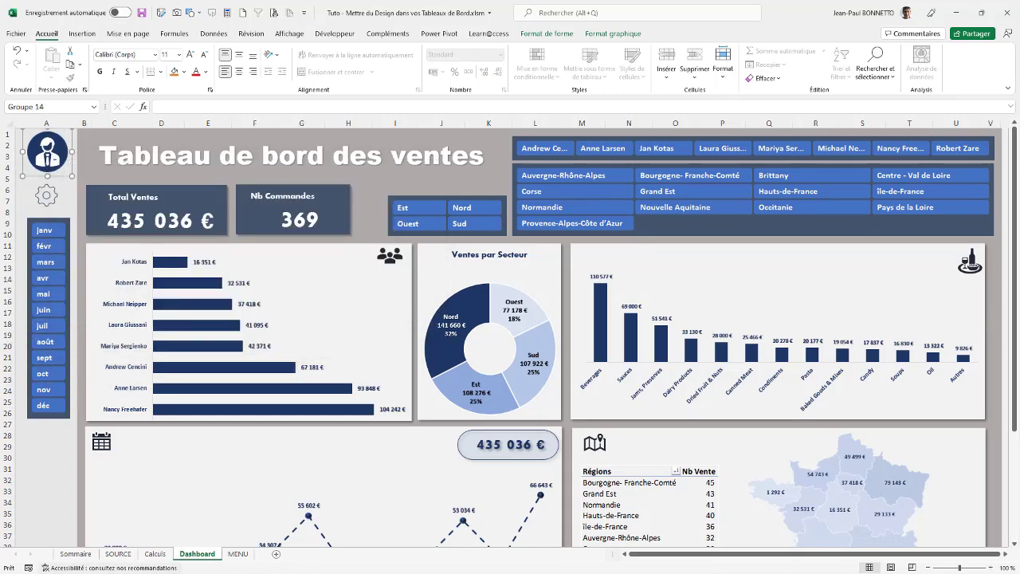
left_click(238, 553)
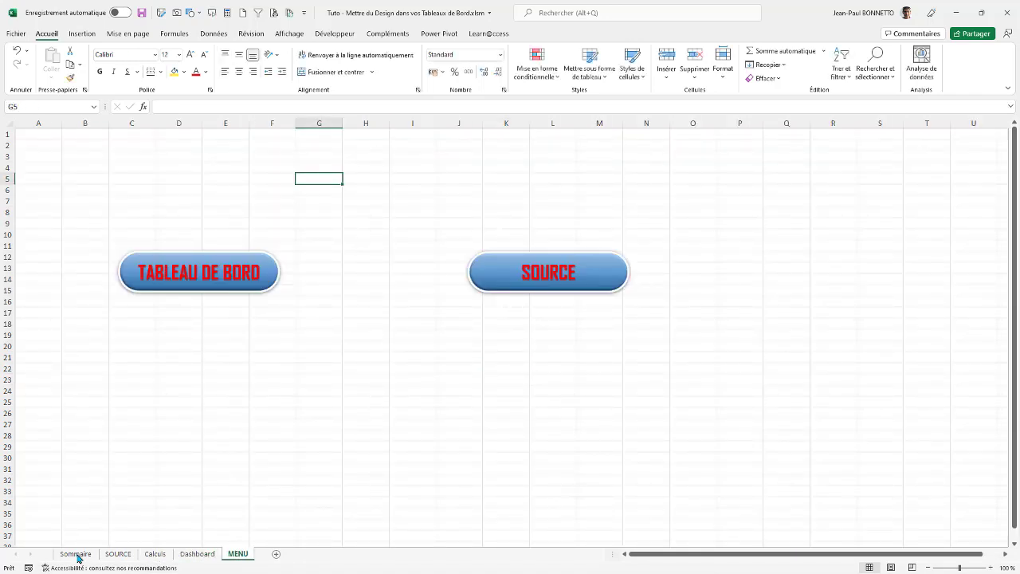
Review the finished menu design on the Sommaire sheet, and return to cell C4 of the MENU sheet.
left_click(76, 553)
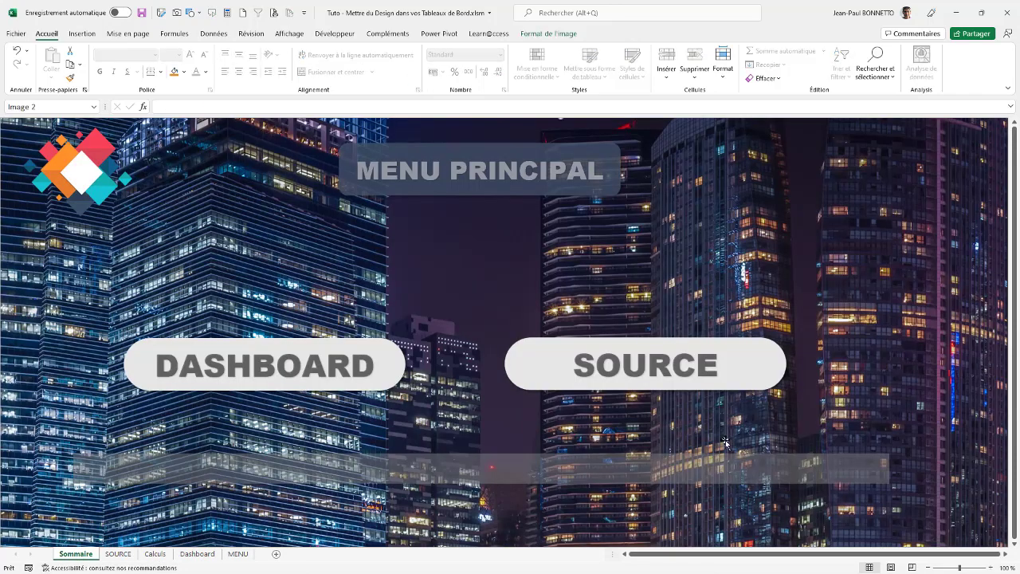
left_click(239, 555)
left_click(139, 167)
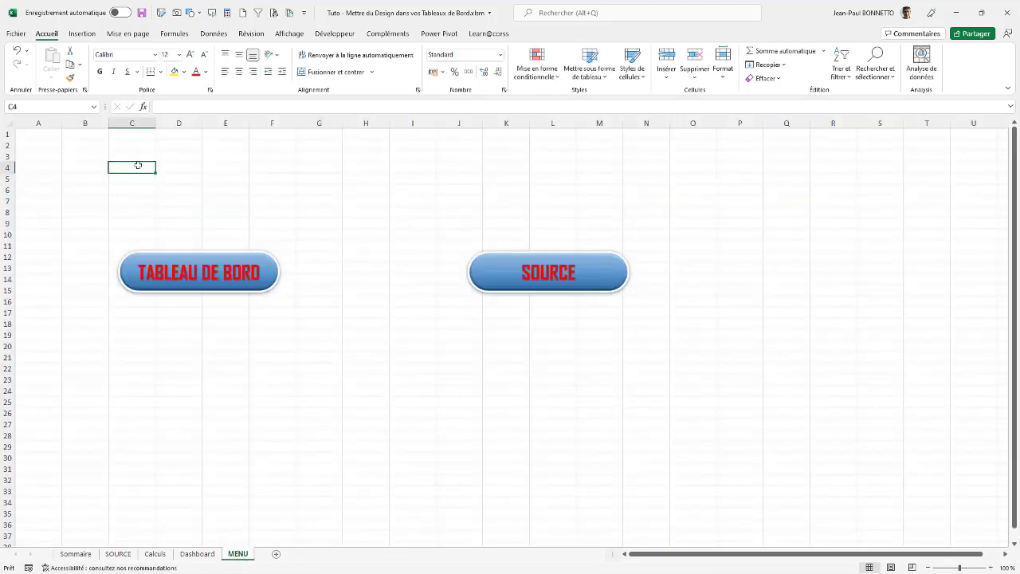
left_click(80, 35)
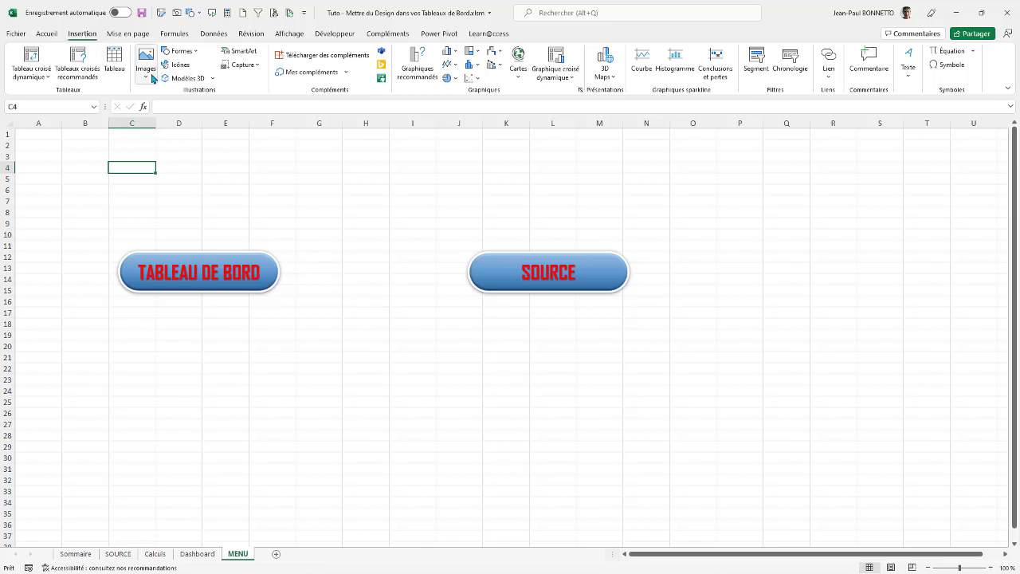
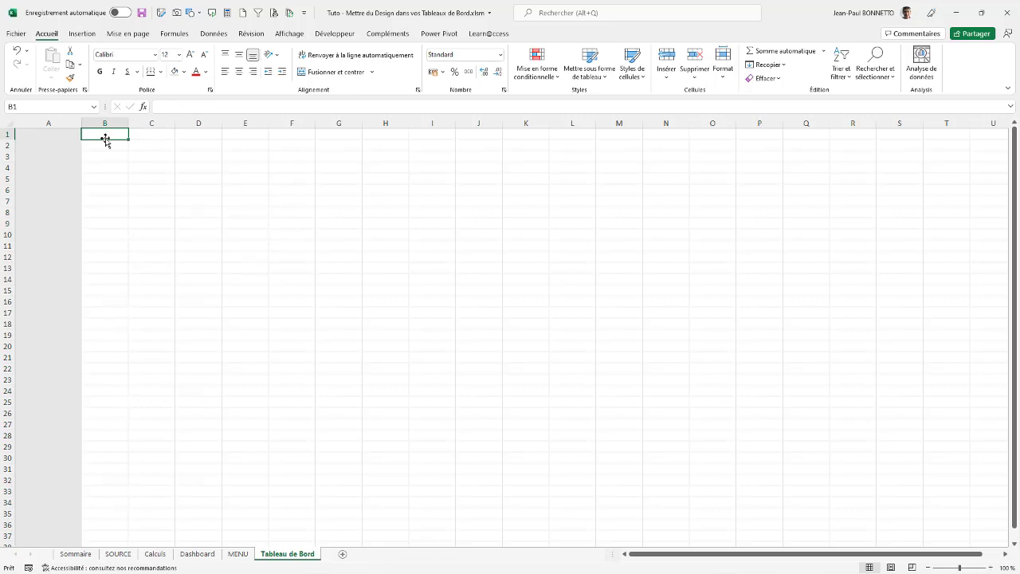
Fill all columns from B to the last column of the Tableau de Bord sheet with a medium gray background.
key("ctrl+space")
key("ctrl+shift+Right")
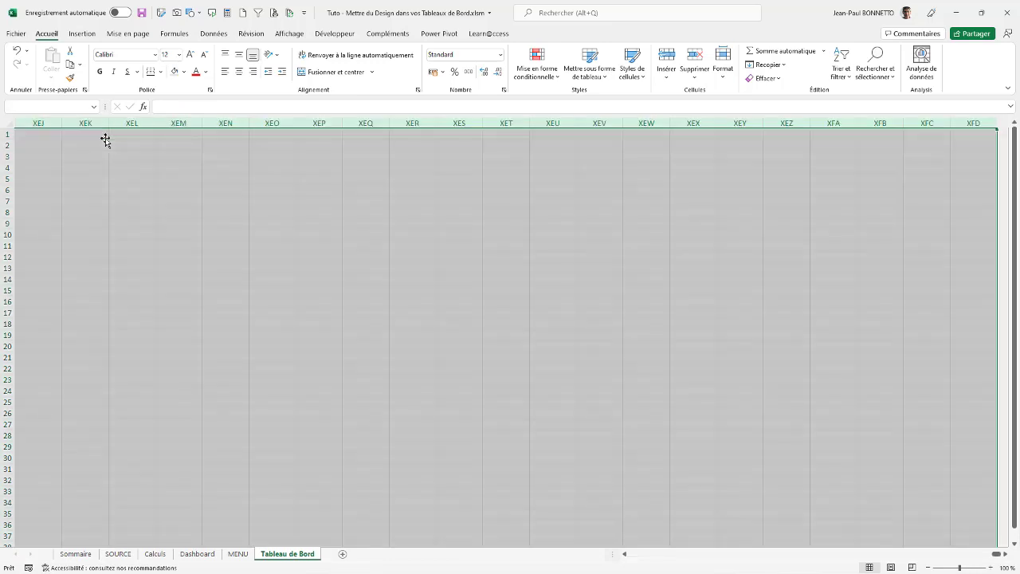
left_click(184, 71)
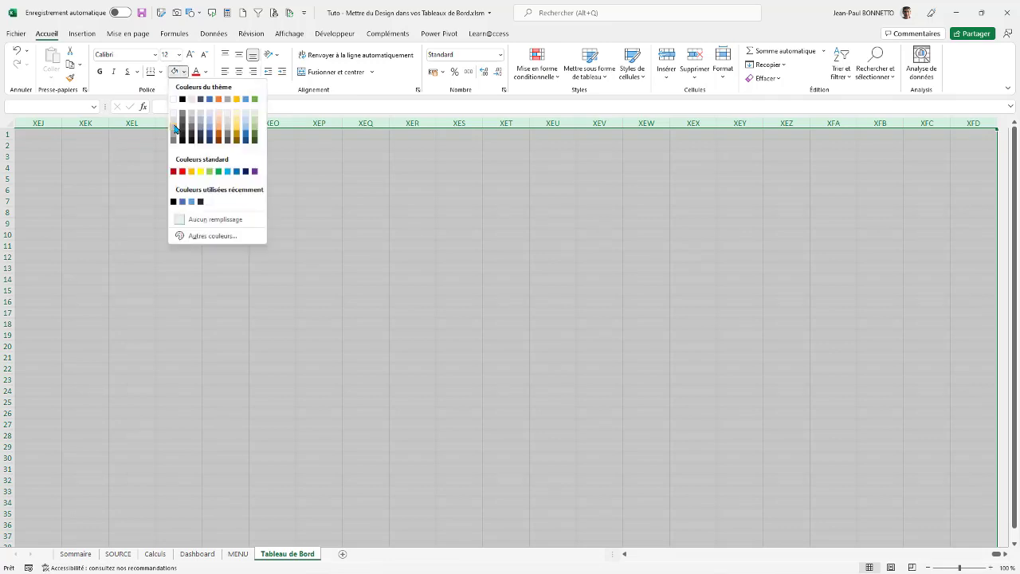
left_click(174, 129)
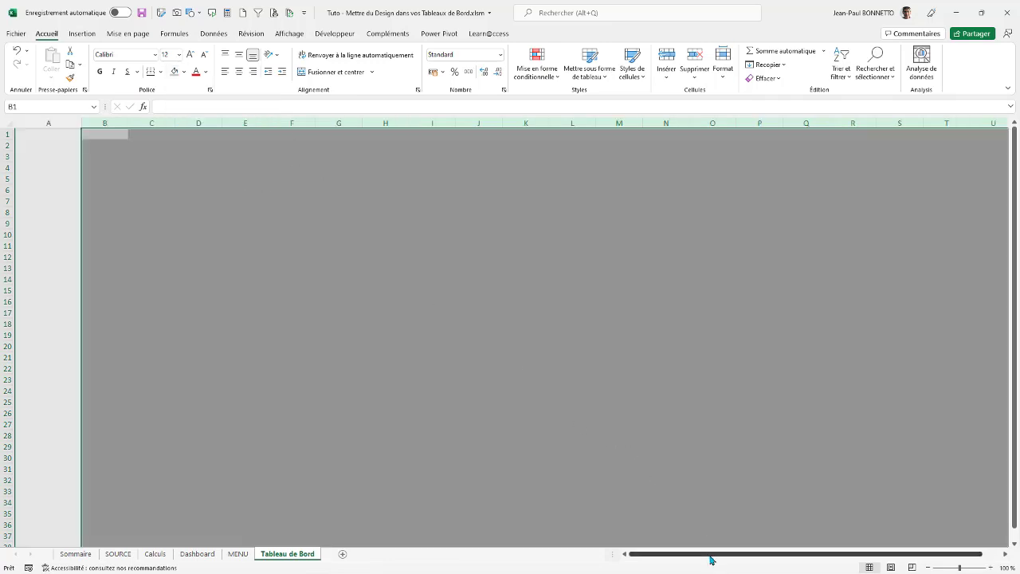
left_click(46, 153)
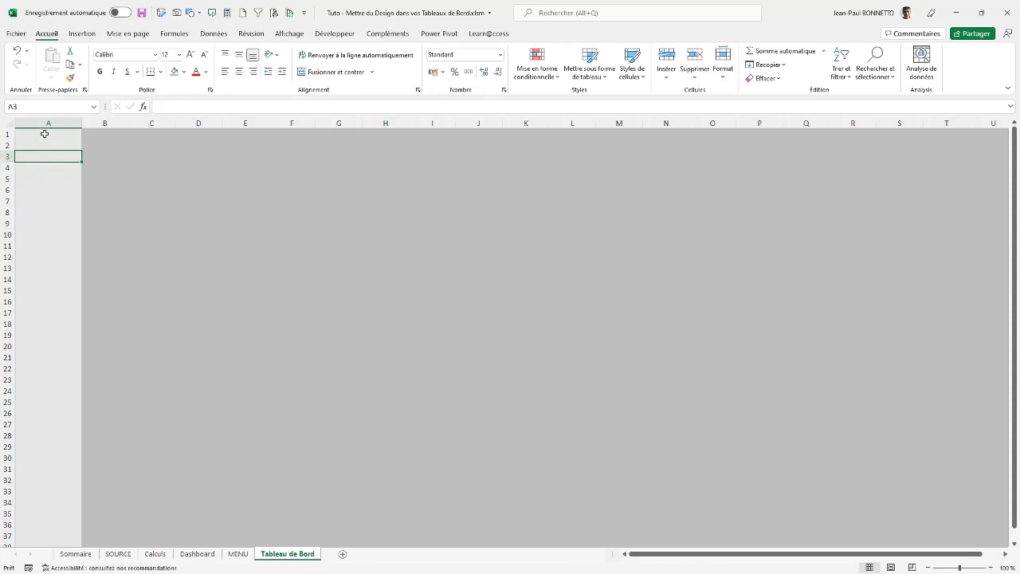
Examine the light column A strip and the gray area beside it, with the Dashboard sheet as the layout reference.
left_click_drag(44, 133, 57, 514)
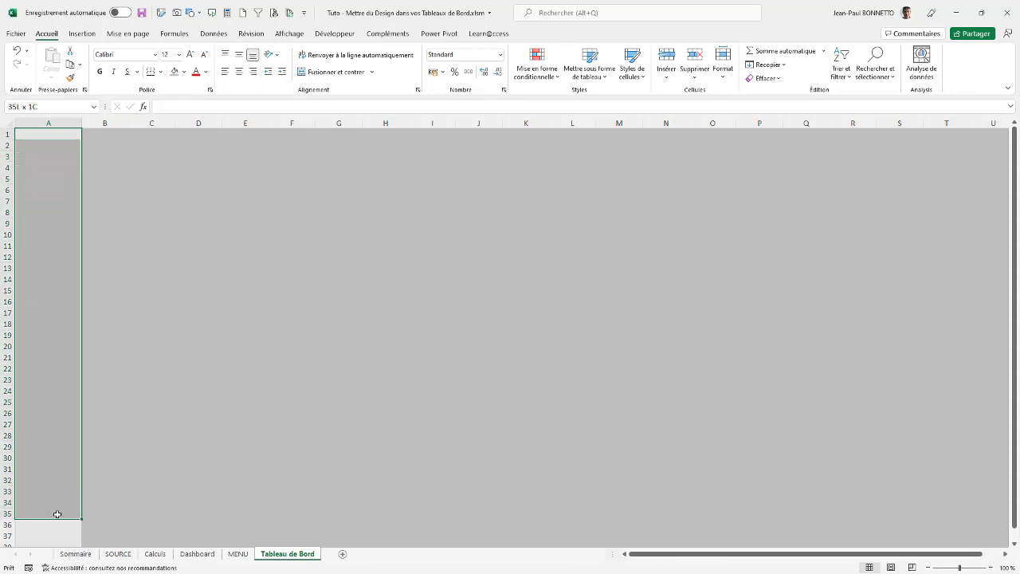
left_click(90, 134)
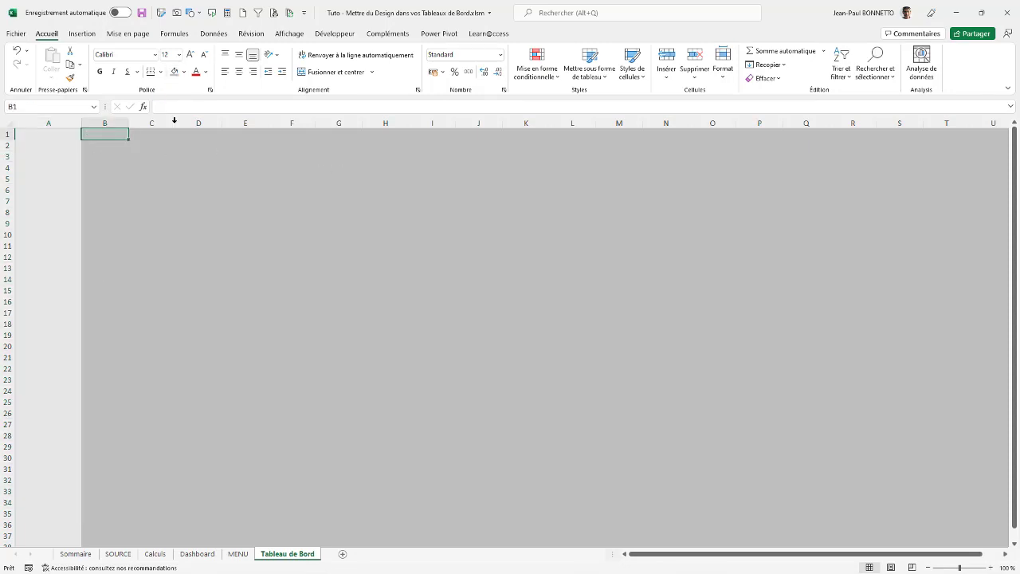
left_click(232, 156)
left_click(201, 555)
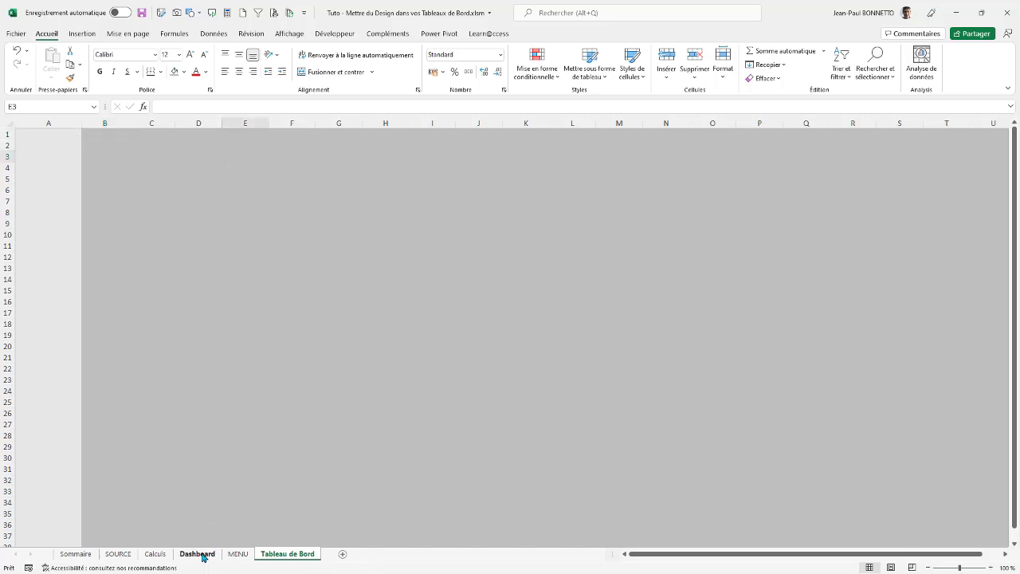
left_click(285, 554)
Draw a title text box from column B to column J near the top of the Tableau de Bord sheet, between rows 1 and 5.
left_click(82, 34)
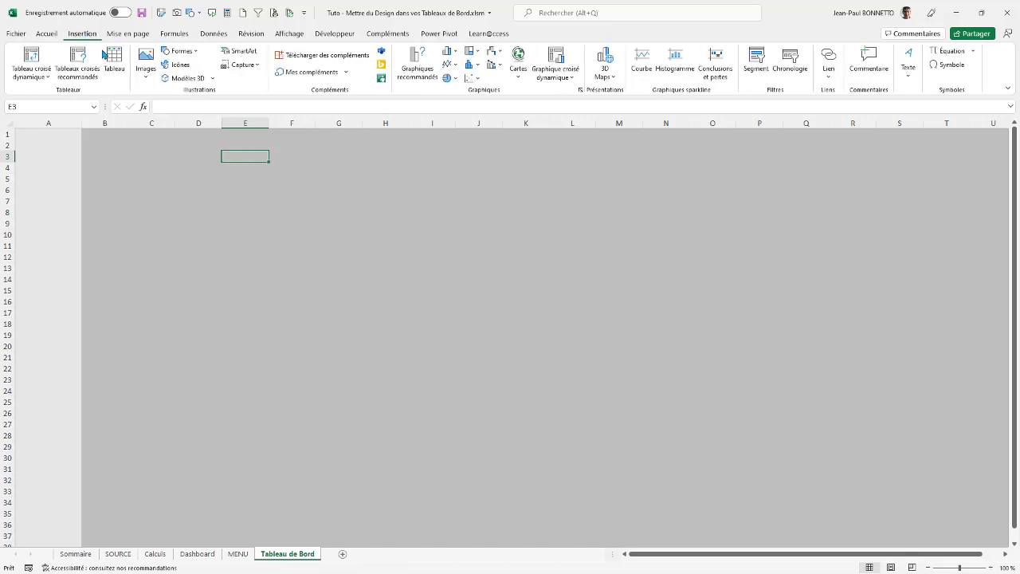
left_click(183, 51)
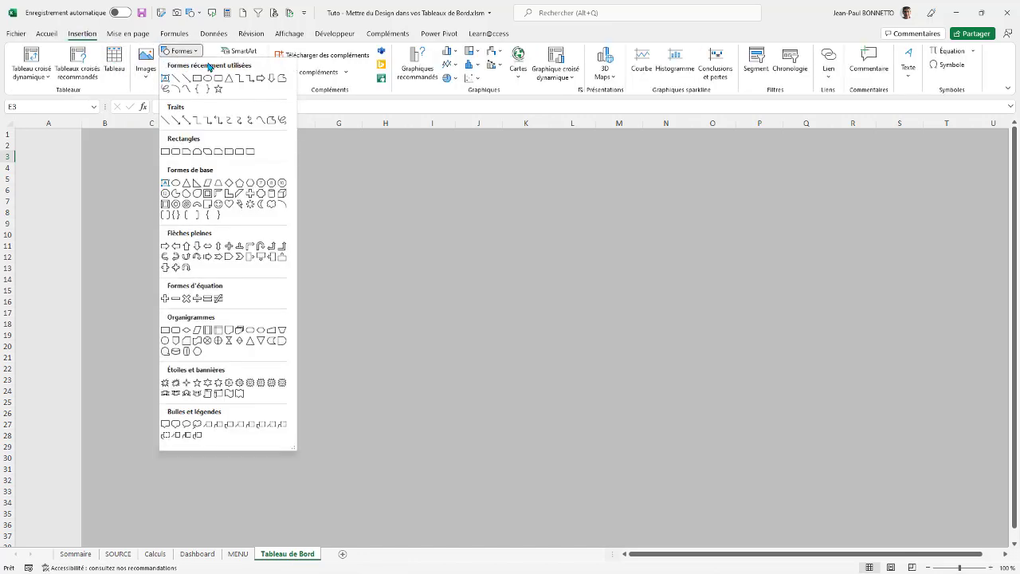
left_click(165, 78)
left_click_drag(102, 146, 478, 185)
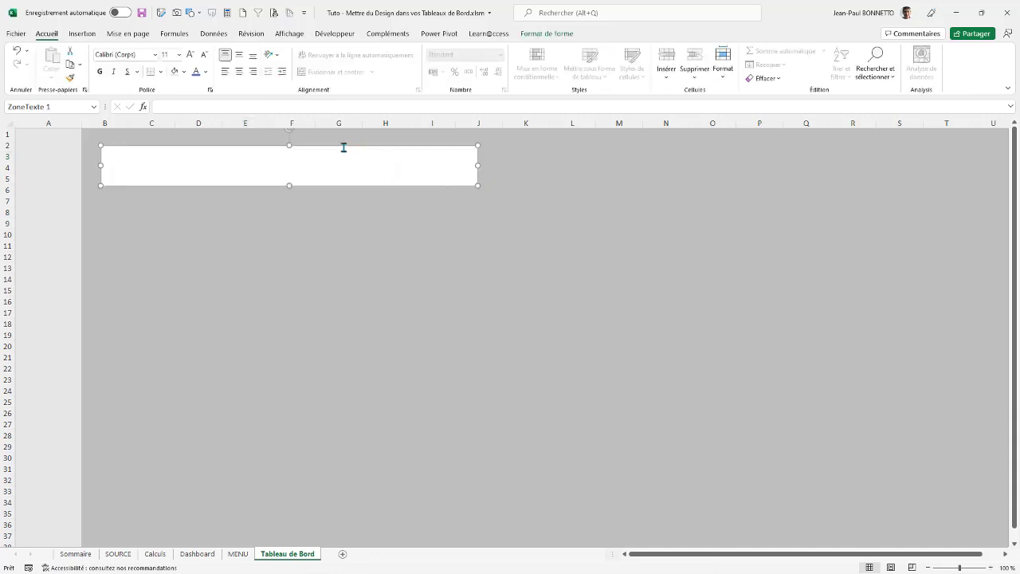
left_click_drag(328, 144, 326, 137)
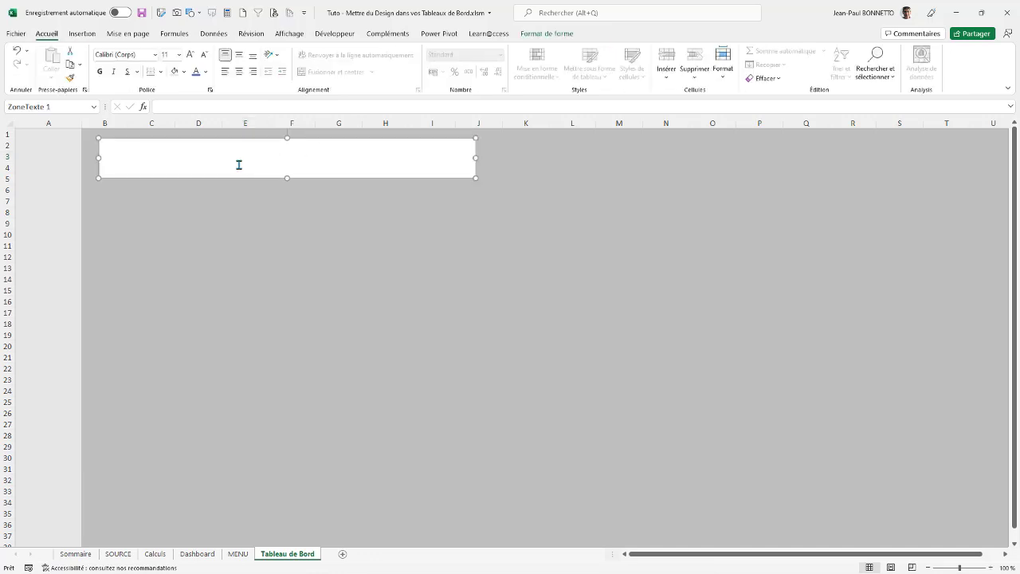
Enter the title "TABLEAU DE BORD - VENTES" in the text box and set the box to no fill.
left_click(214, 151)
left_click(184, 71)
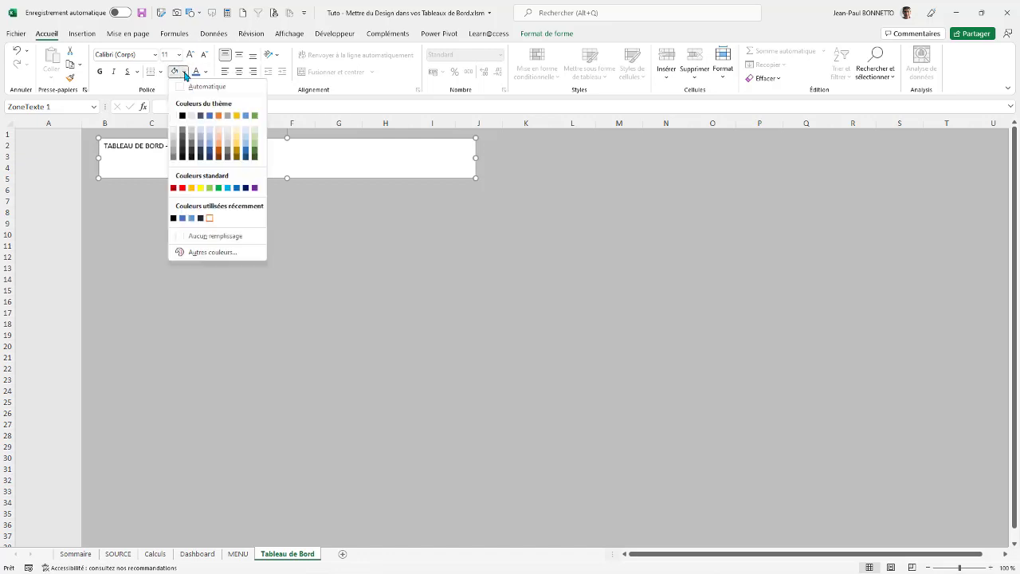
left_click(207, 237)
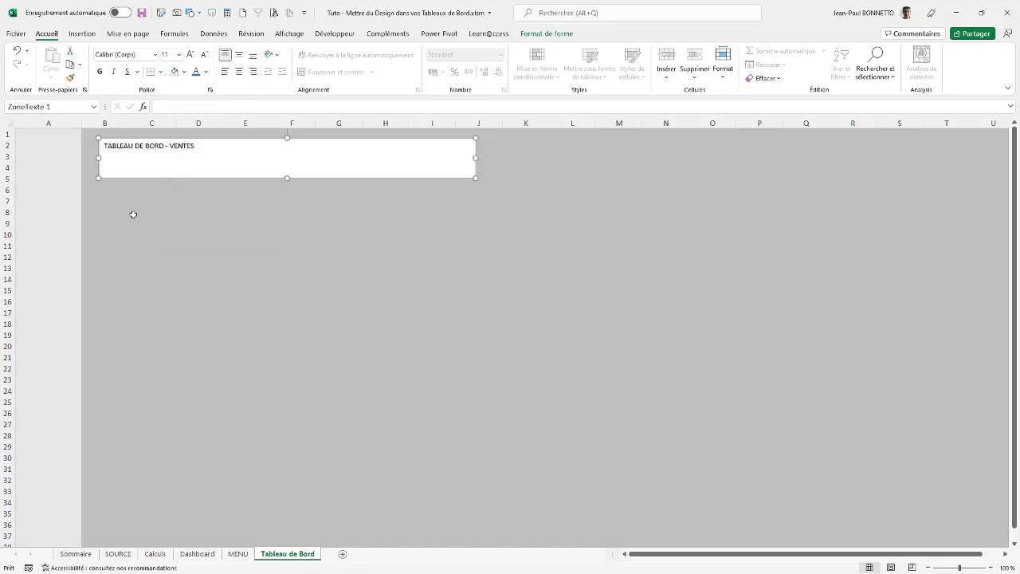
Make the title text white and bold, and centre it horizontally and vertically in its text box.
left_click(206, 73)
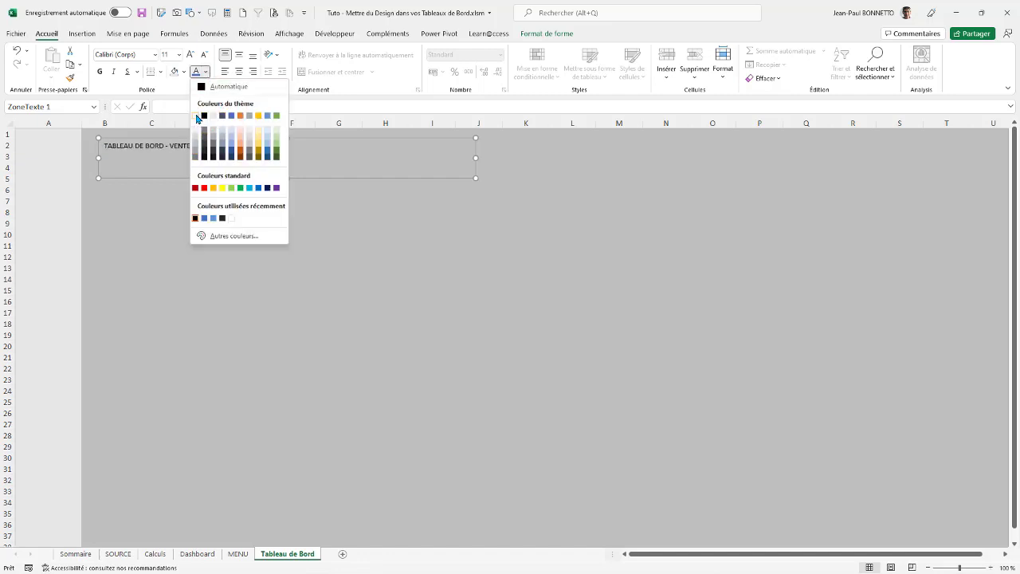
left_click(195, 115)
left_click(99, 71)
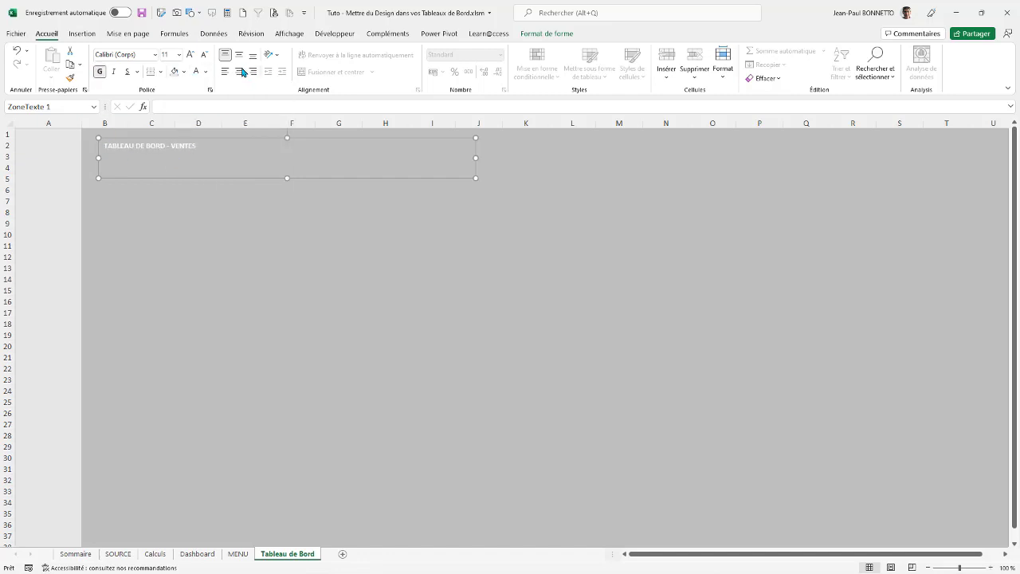
left_click(241, 72)
left_click(241, 56)
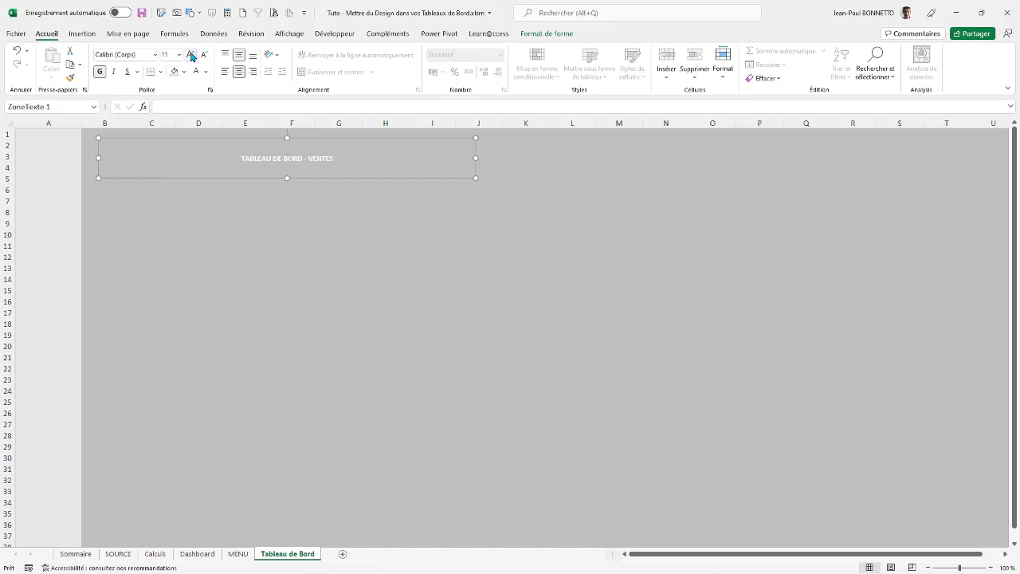
Enlarge the title to font size 40 and shift its text box slightly up and toward column A.
left_click(191, 55)
left_click(191, 55)
left_click(192, 56)
left_click(191, 56)
left_click(191, 56)
left_click(191, 55)
left_click(191, 56)
left_click(191, 55)
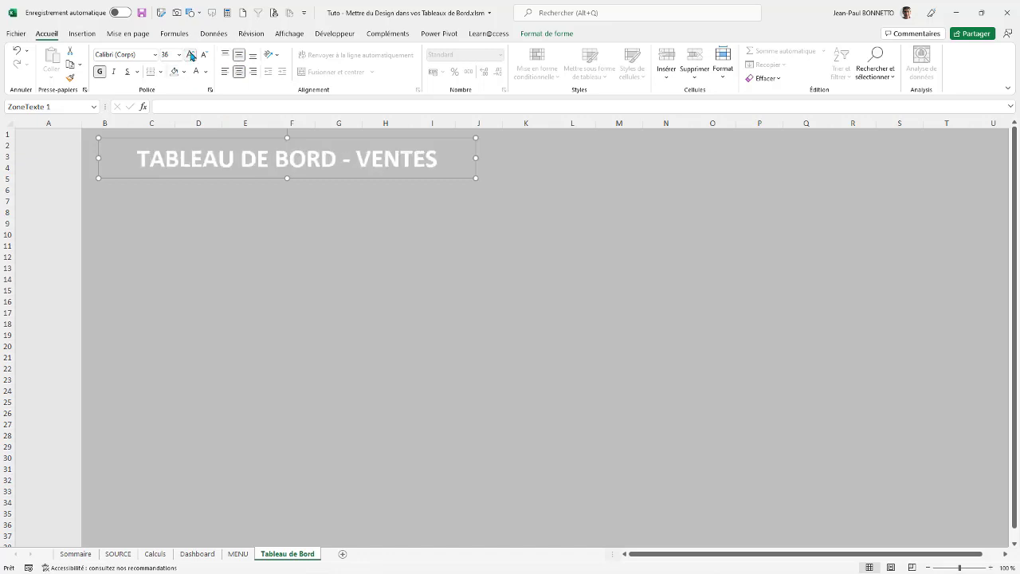
left_click(191, 56)
left_click(191, 56)
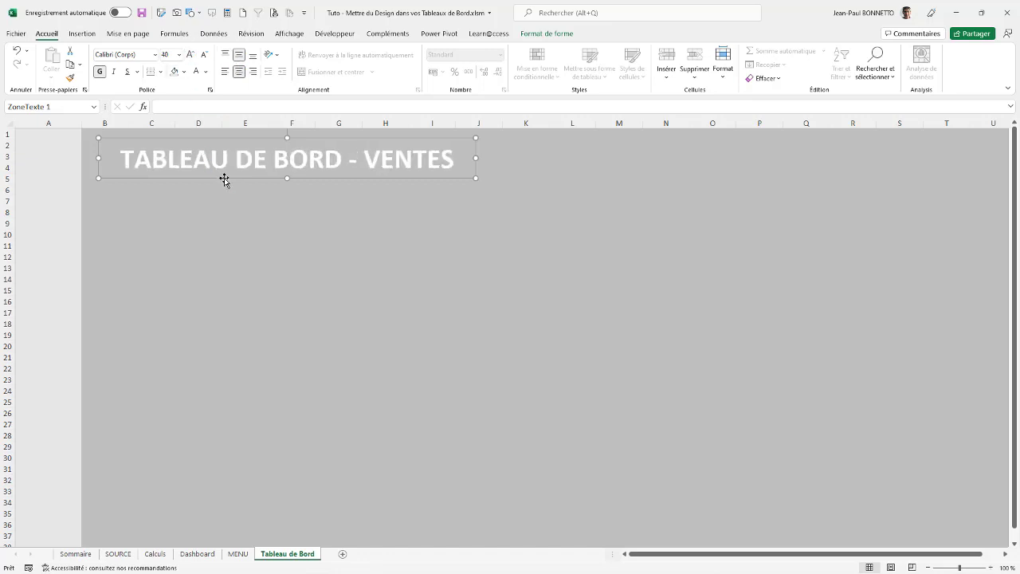
left_click_drag(224, 175, 213, 174)
left_click(349, 177)
mouse_move(349, 177)
left_mouse_down()
mouse_move(337, 170)
mouse_move(348, 175)
left_mouse_up()
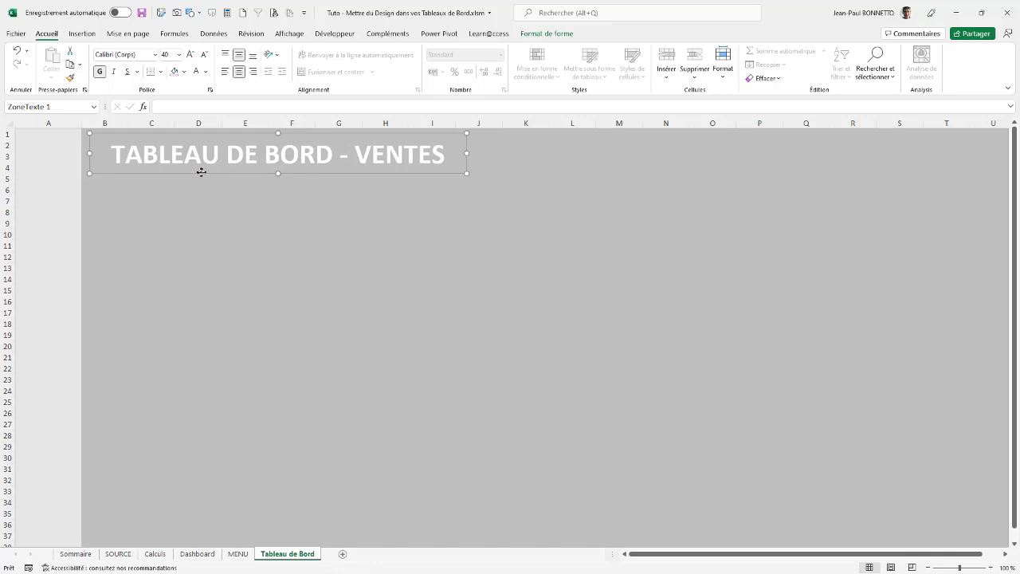
Search the icon library for "menu" and insert the thick three-bar icon.
left_click(82, 34)
left_click(180, 64)
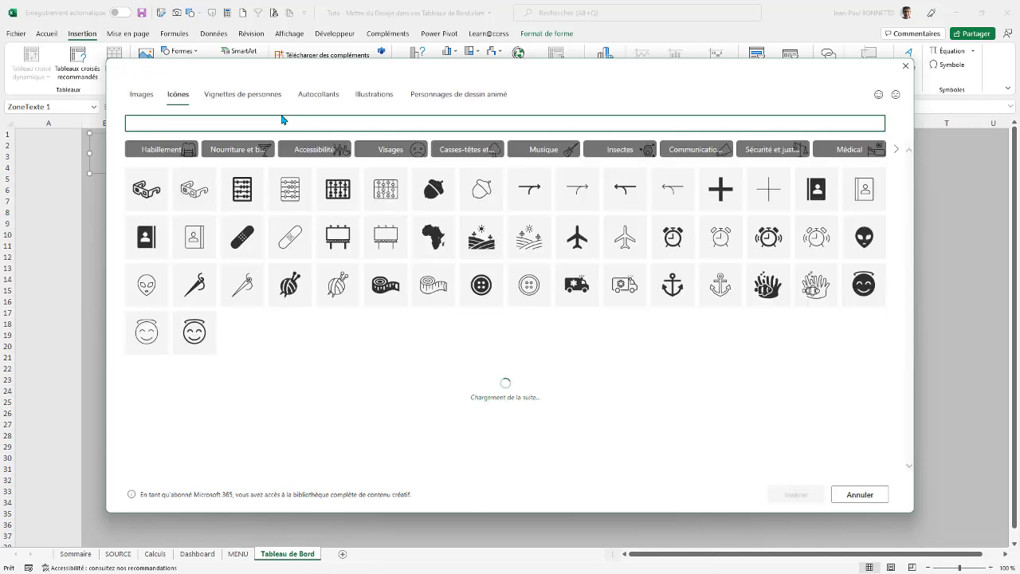
type("menu")
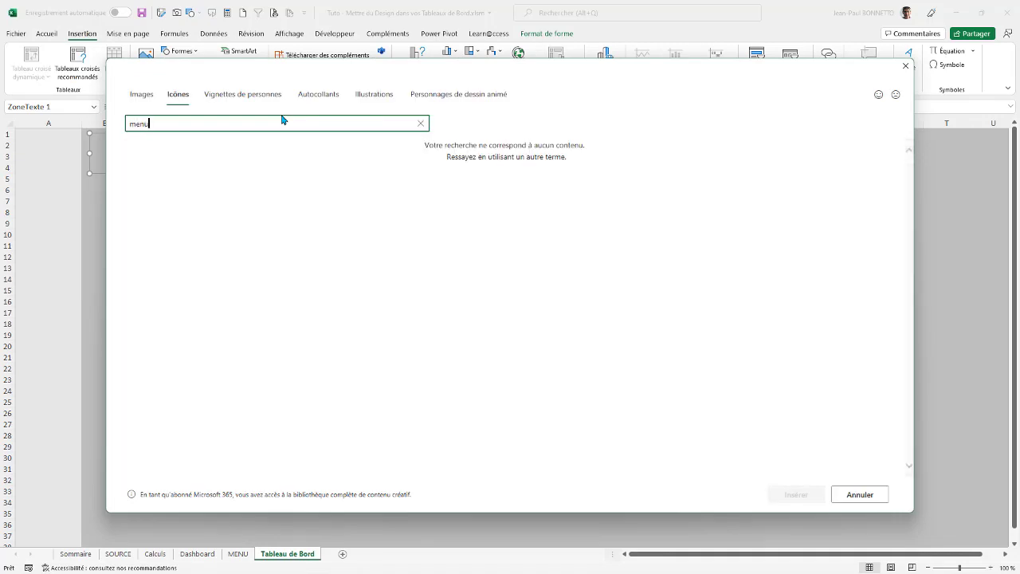
left_click(194, 163)
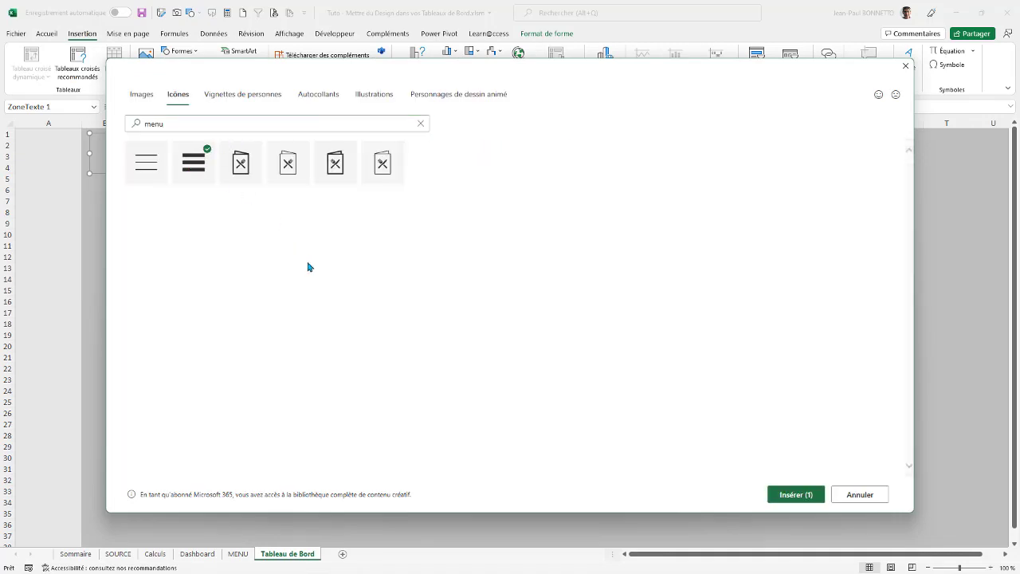
left_click(793, 494)
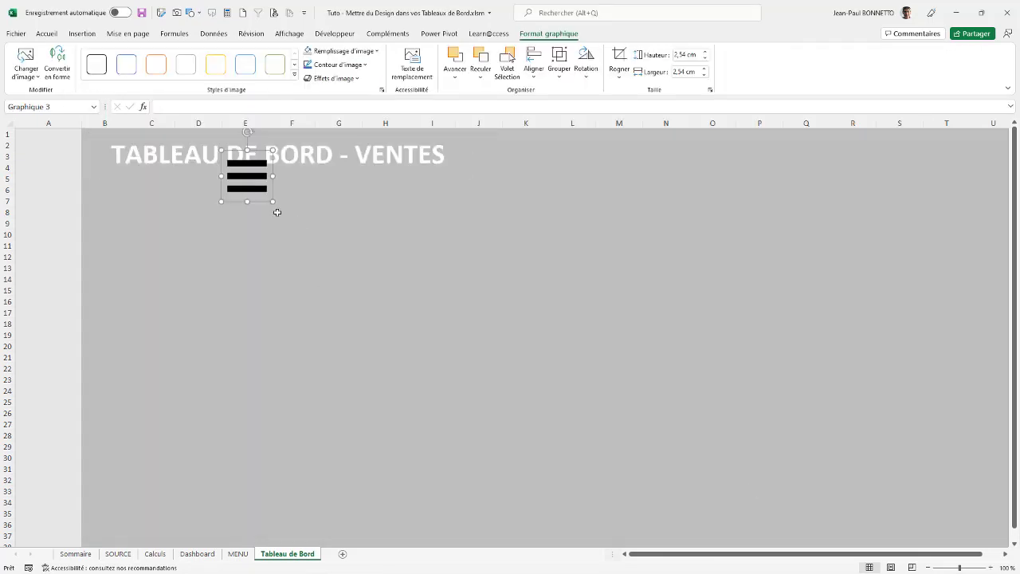
Place the menu icon at the top of column A, over rows 1 to 5, and fill it with standard purple.
left_click_drag(250, 184, 49, 163)
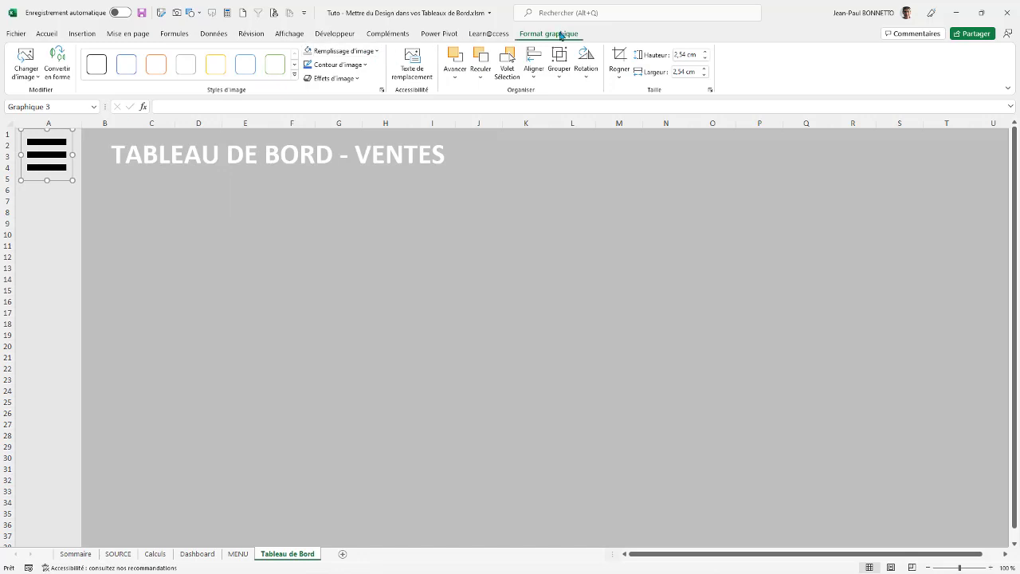
left_click(380, 52)
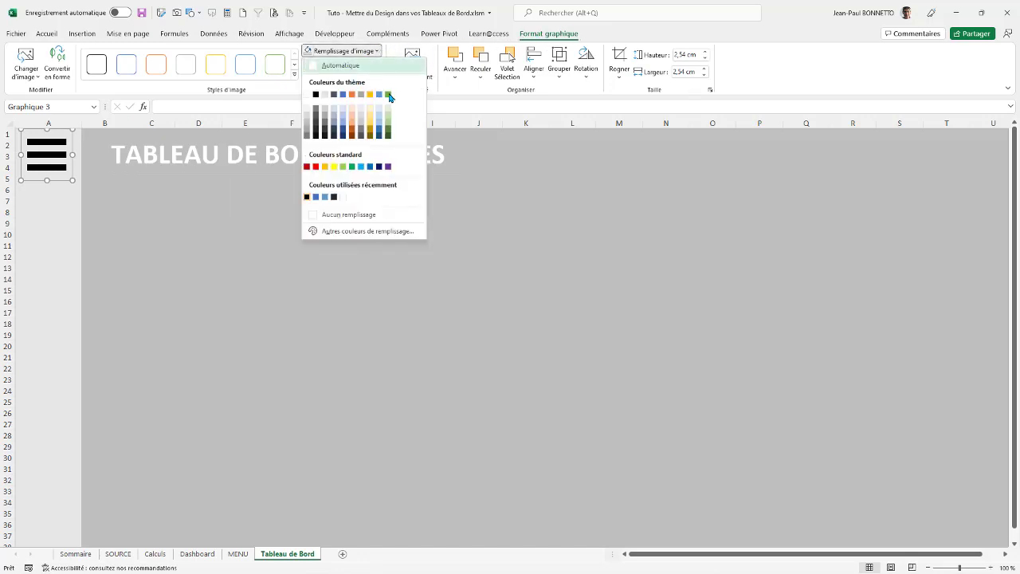
left_click(388, 166)
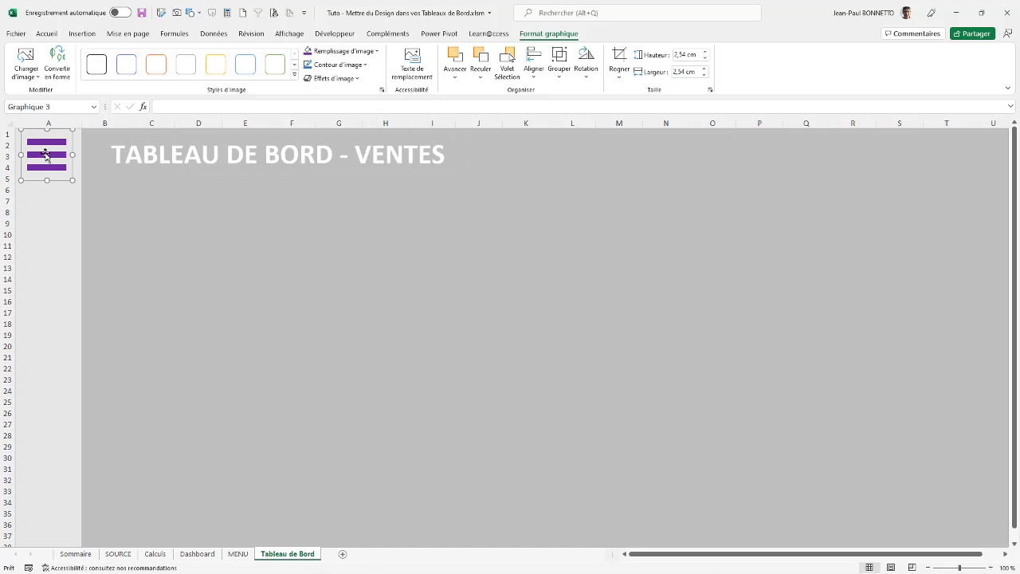
Link the menu icon to cell A1 of the MENU sheet with the ScreenTip "Retour au Menu Principal".
right_click(46, 154)
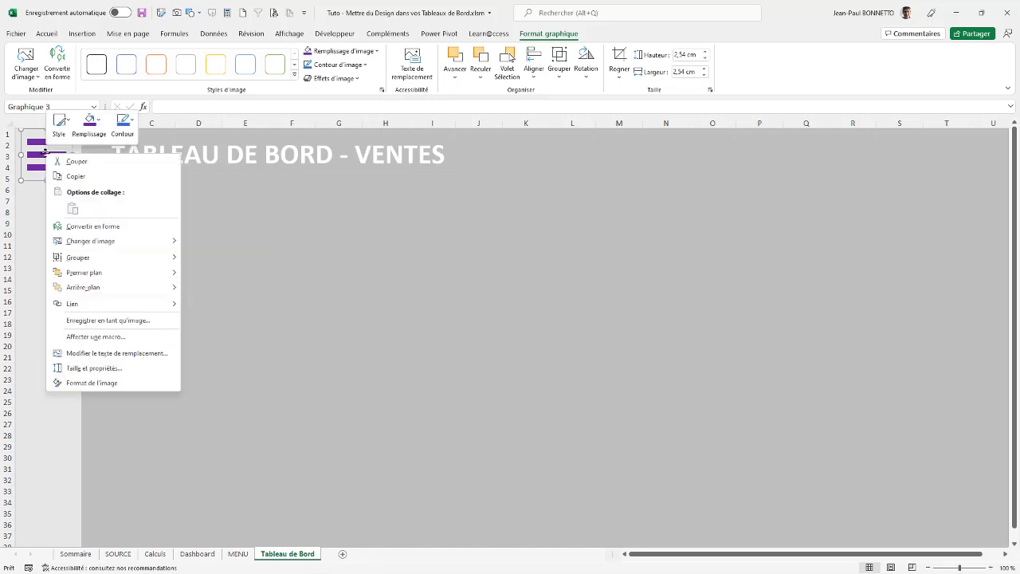
left_click(70, 308)
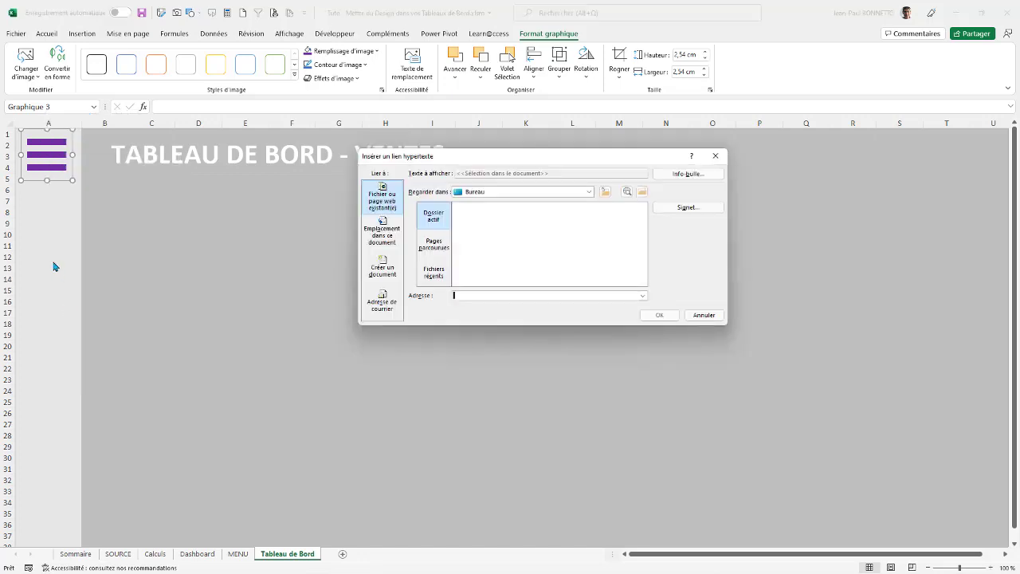
left_click(384, 233)
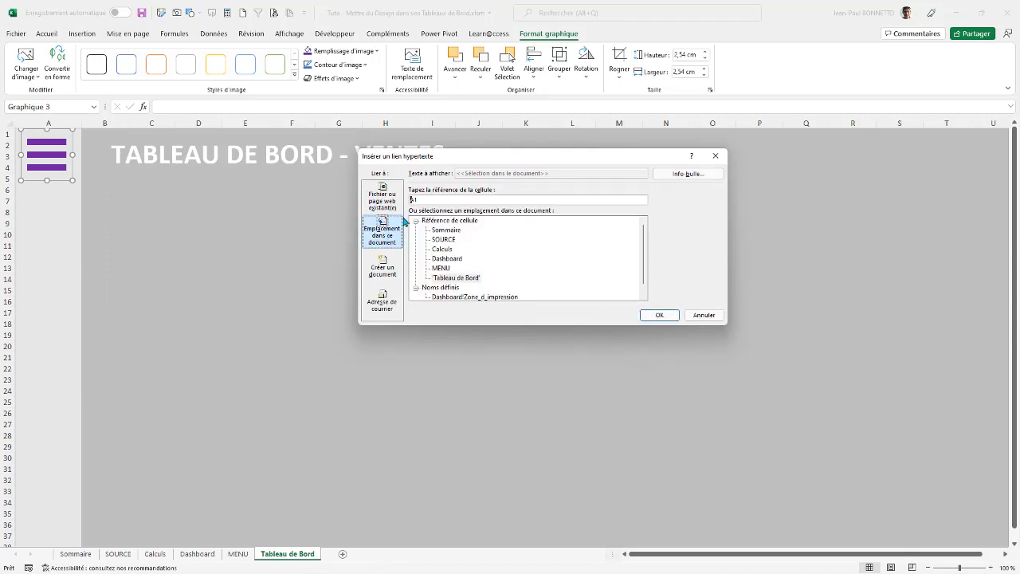
left_click(443, 269)
left_click(688, 173)
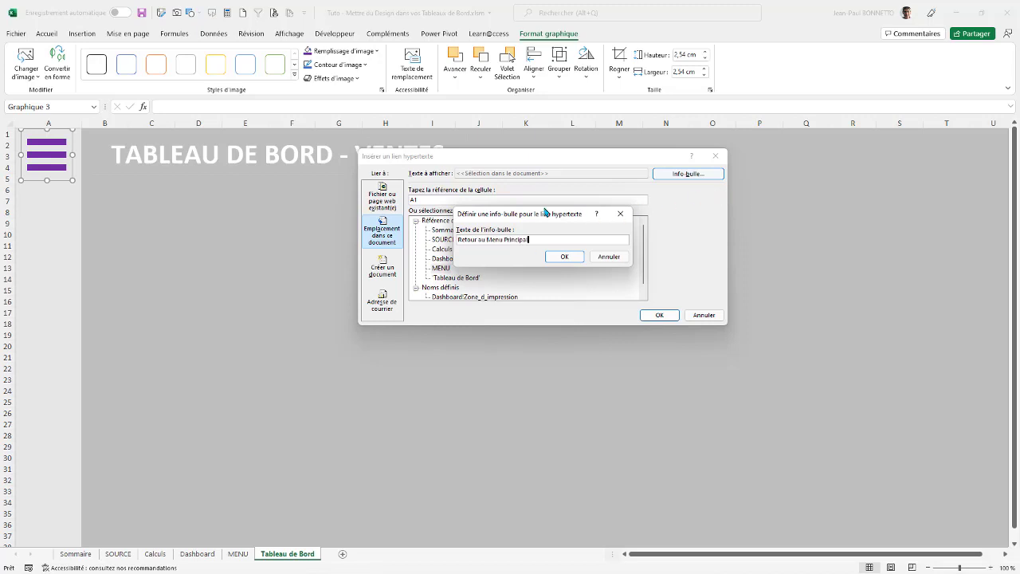
left_click(564, 256)
left_click(655, 315)
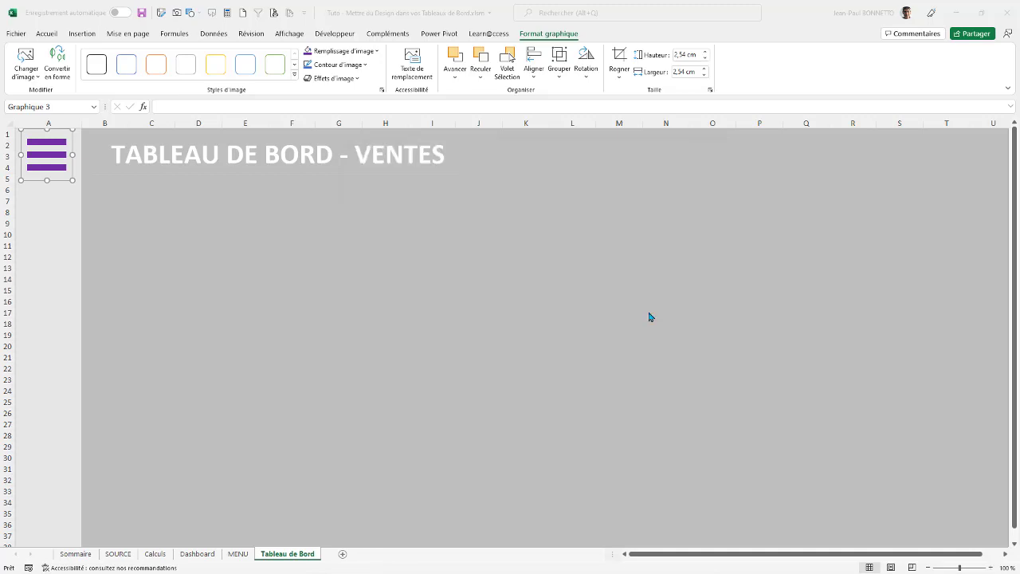
Test the menu icon's link, the TABLEAU DE BORD button and the Dashboard's person icon, and return to the MENU sheet.
left_click(49, 247)
left_click(47, 159)
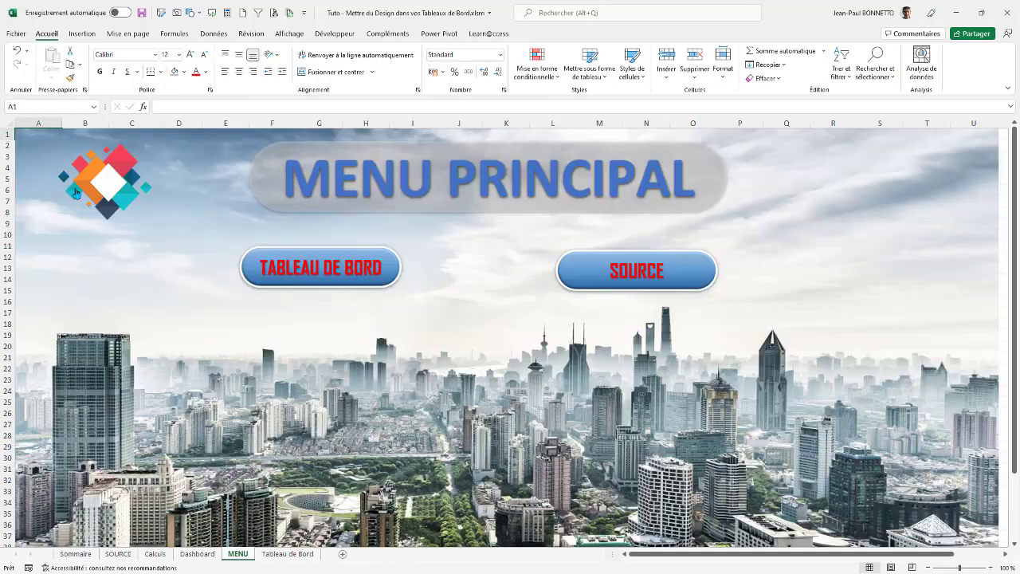
left_click(331, 270)
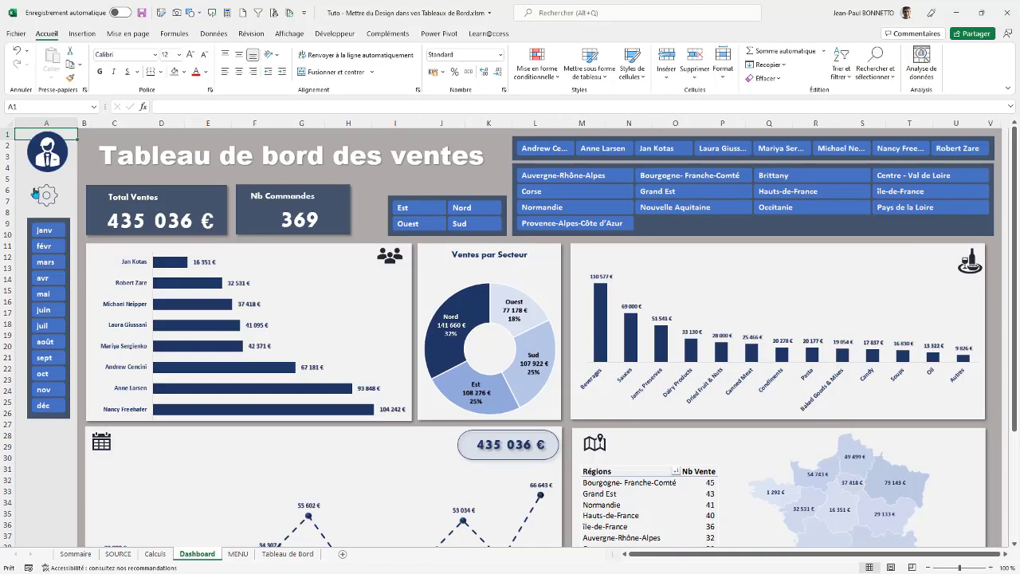
left_click(50, 156)
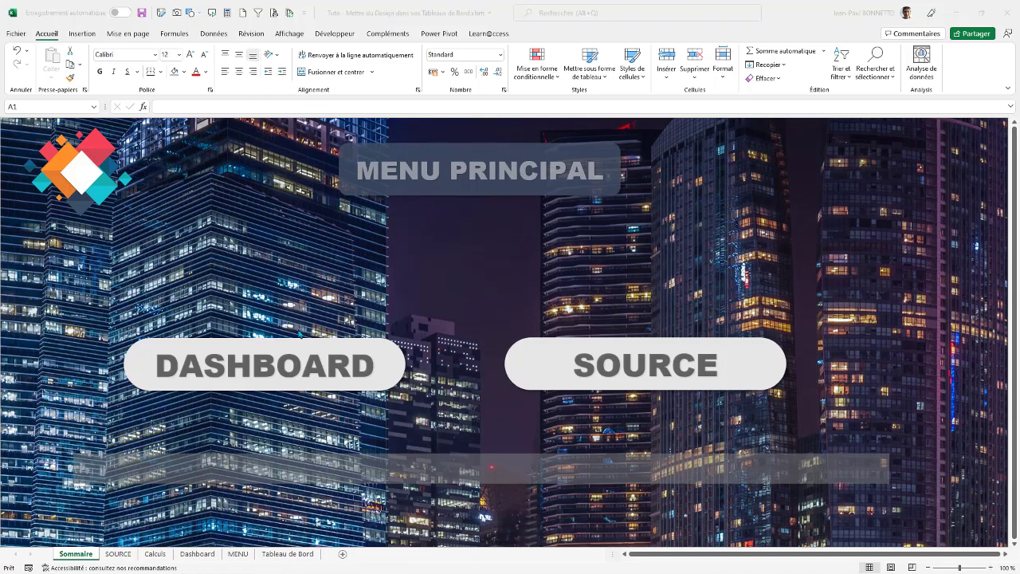
left_click(246, 510)
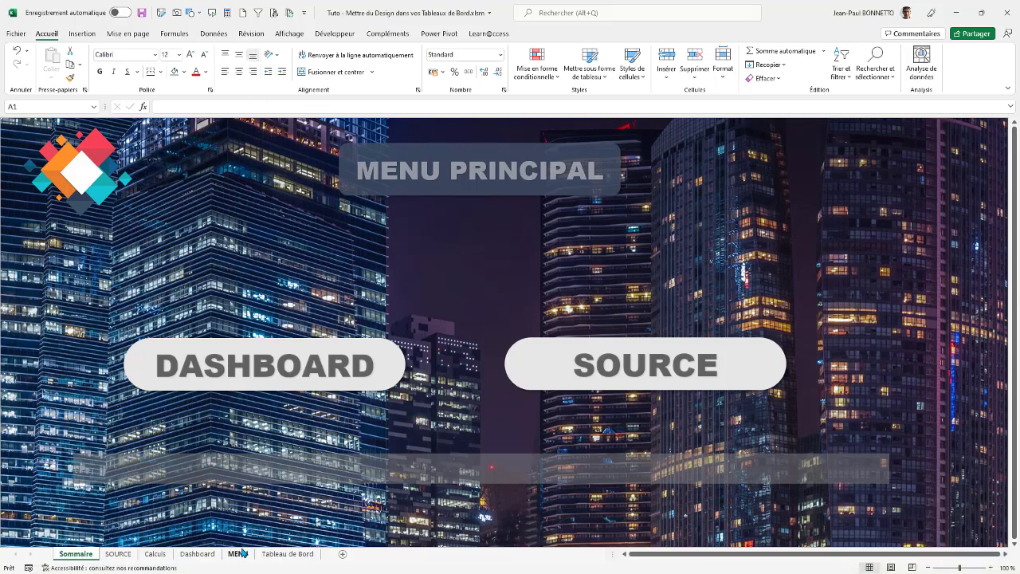
left_click(237, 552)
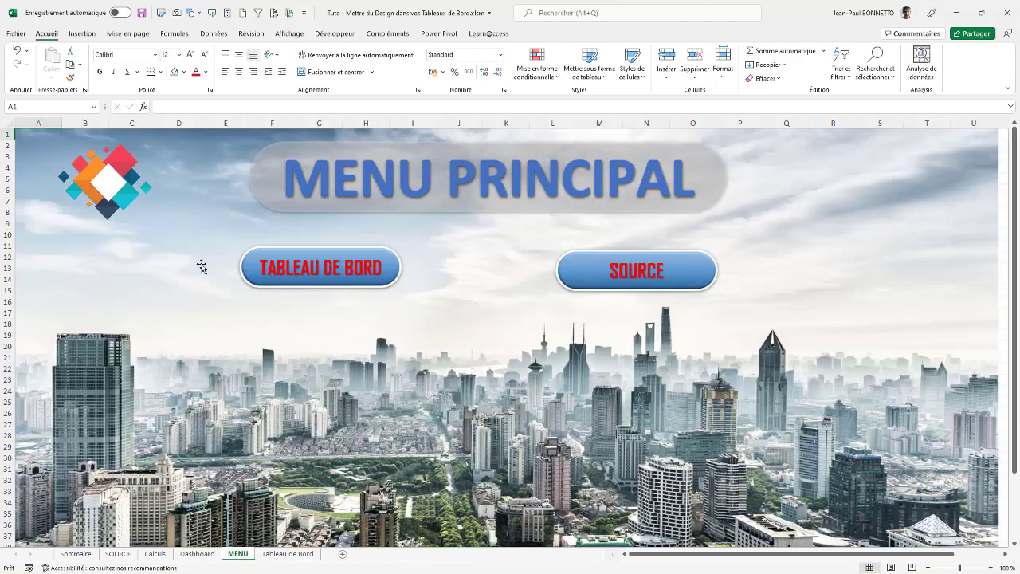
Test the logo's website link and the TABLEAU DE BORD button, and return to the Tableau de Bord sheet.
left_click(113, 186)
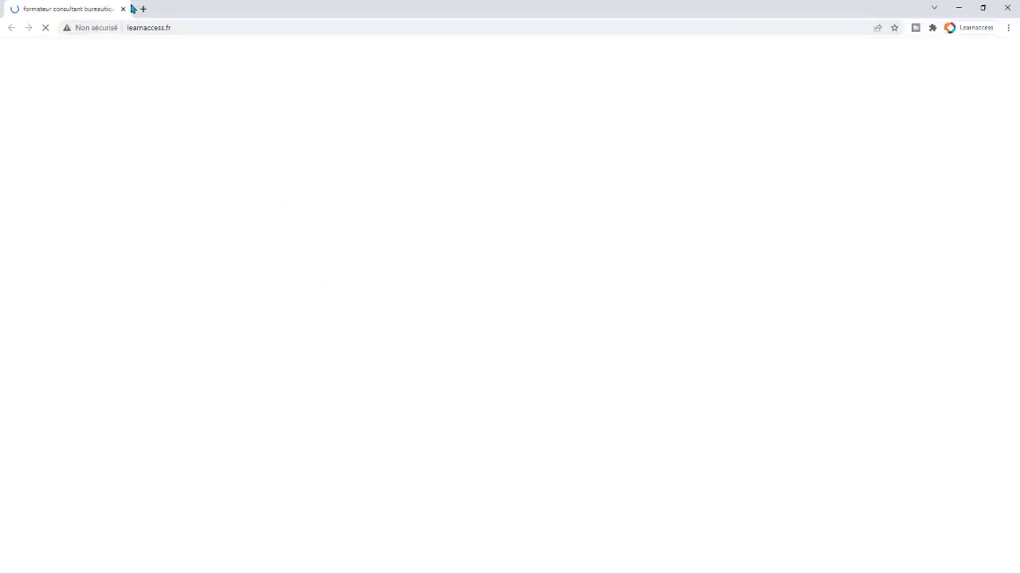
left_click(123, 8)
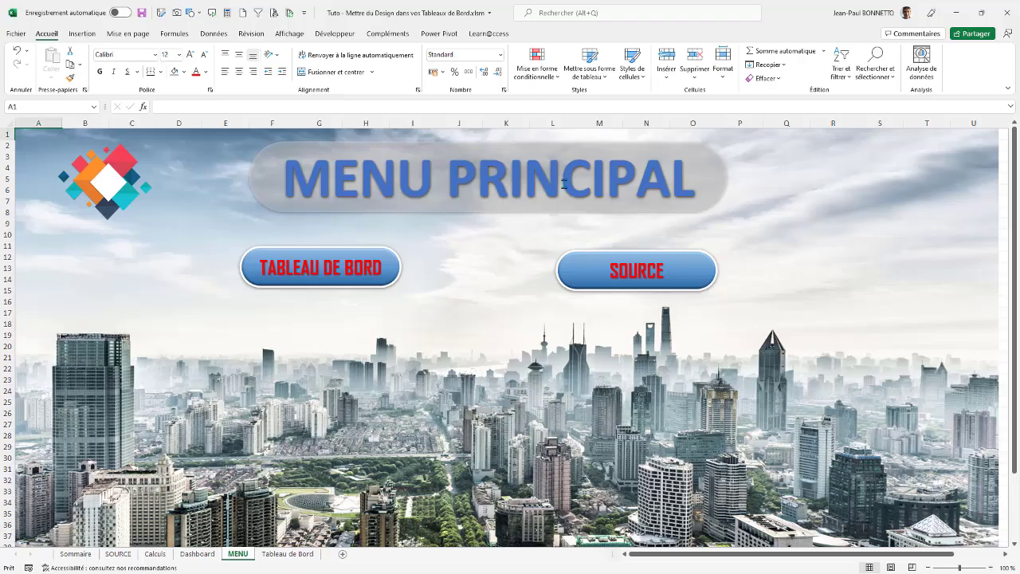
left_click(326, 270)
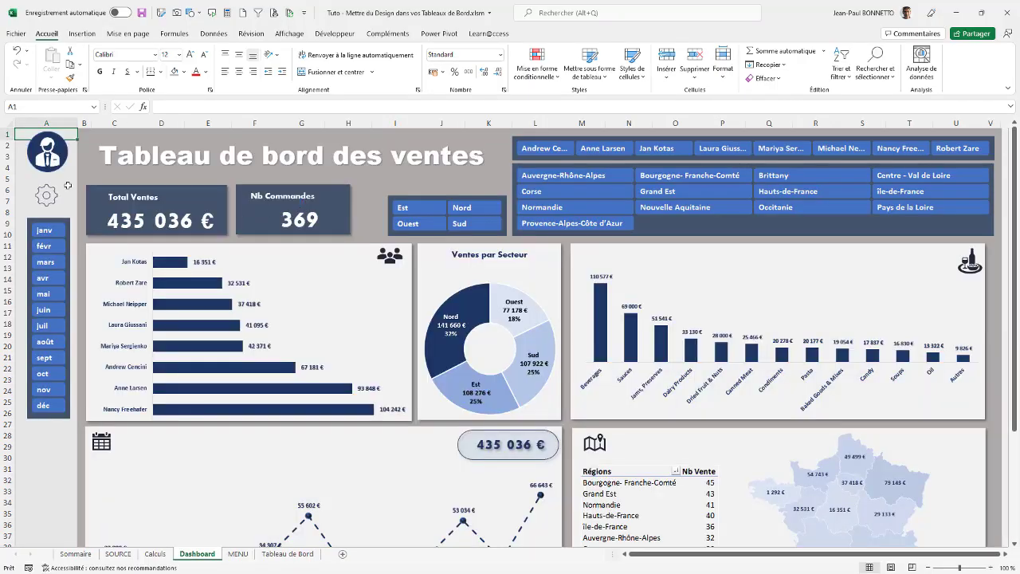
left_click(238, 553)
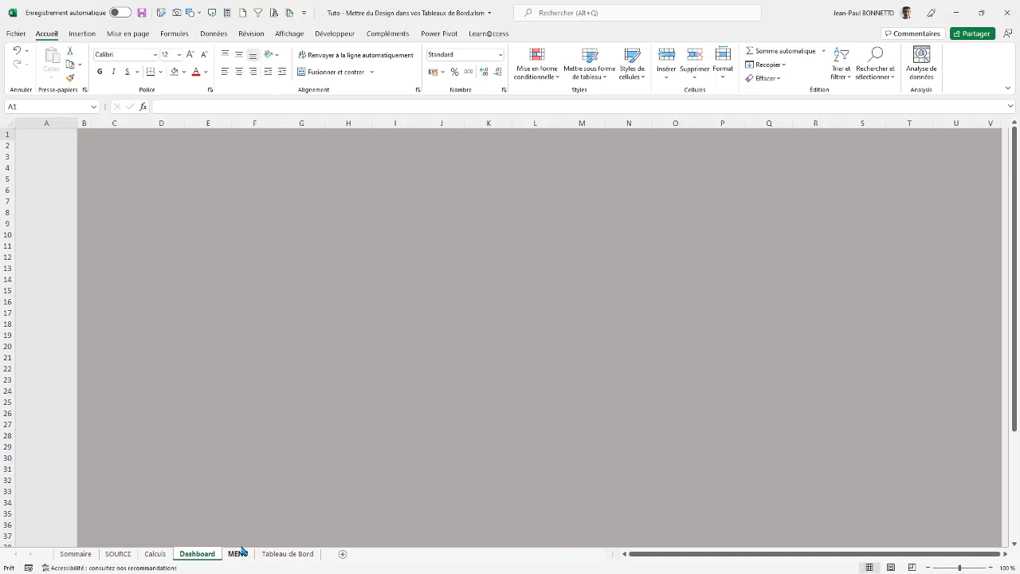
left_click(202, 556)
left_click(288, 553)
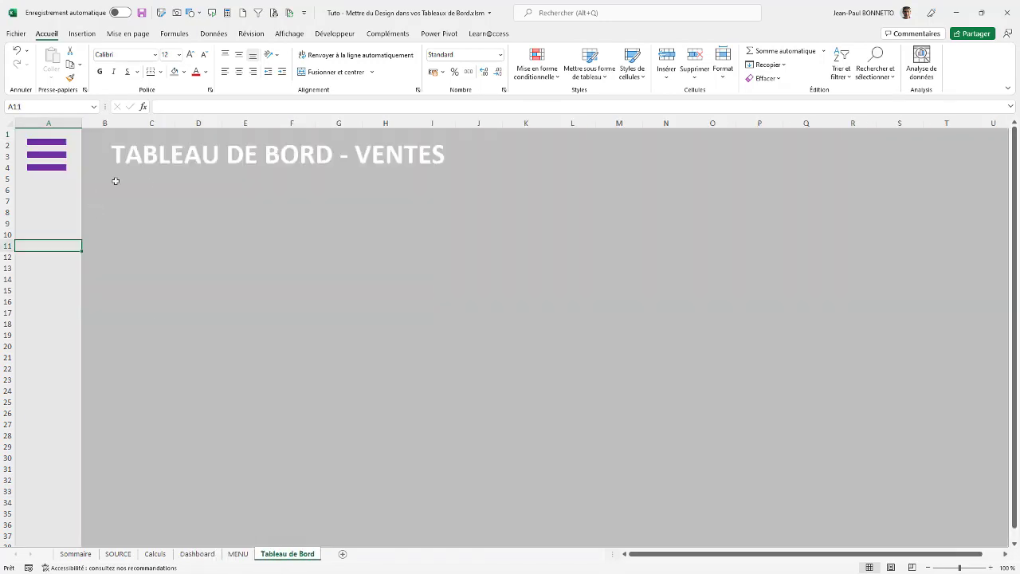
Examine the pivot tables on the Calculs sheet and the cell reference behind the Dashboard's Total Ventes figure.
left_click(167, 551)
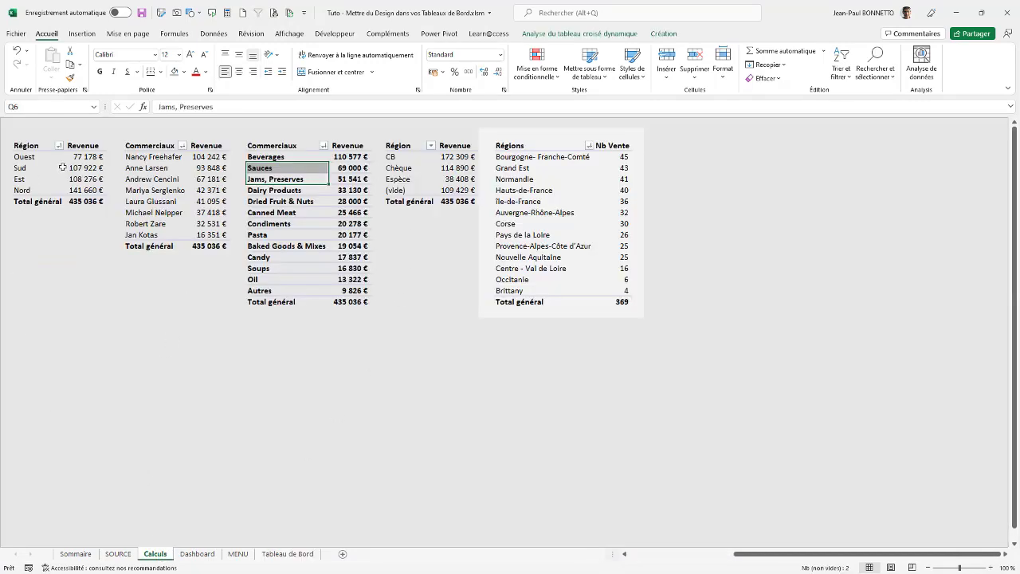
left_click(62, 167)
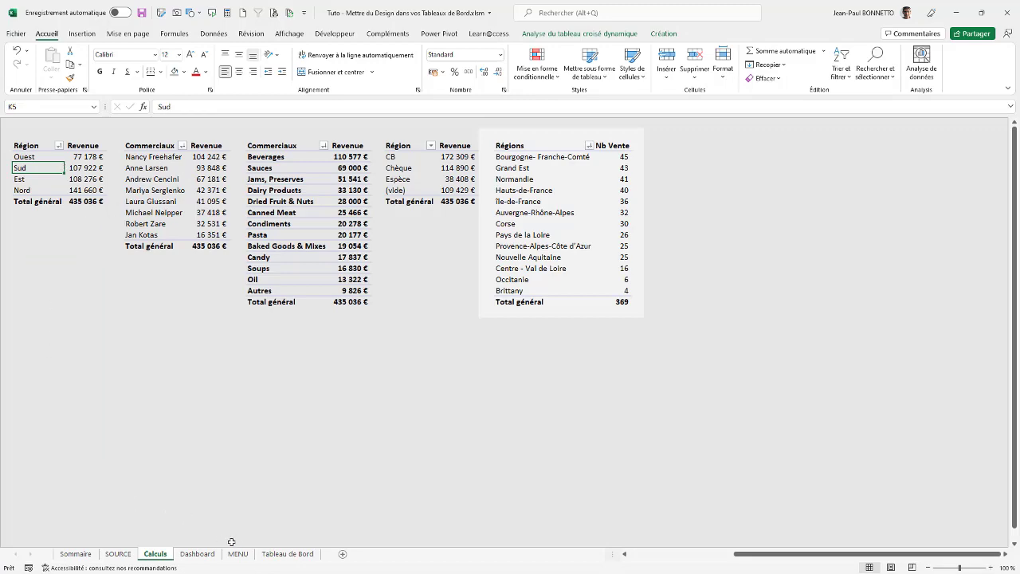
left_click(197, 553)
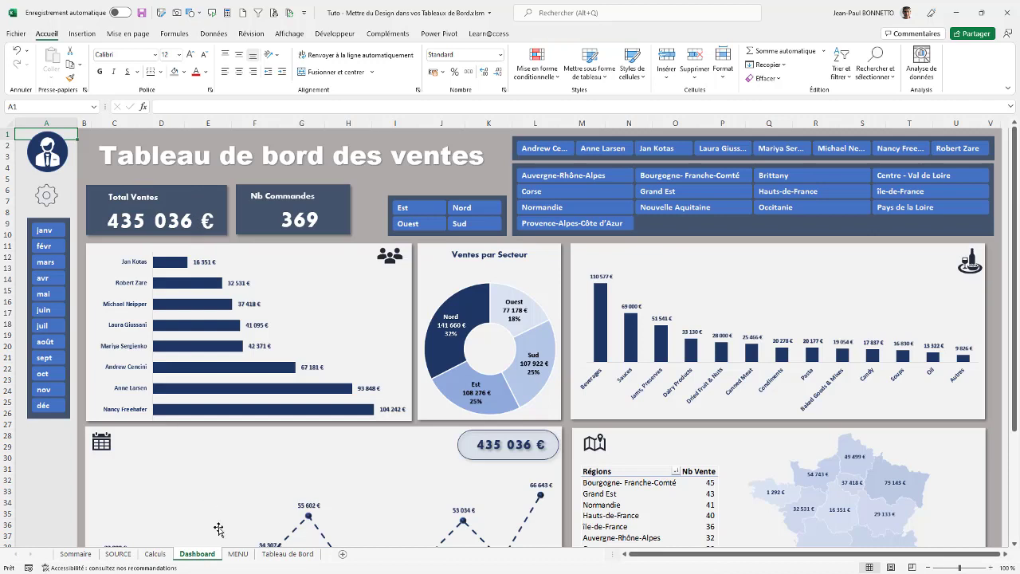
left_click(166, 223)
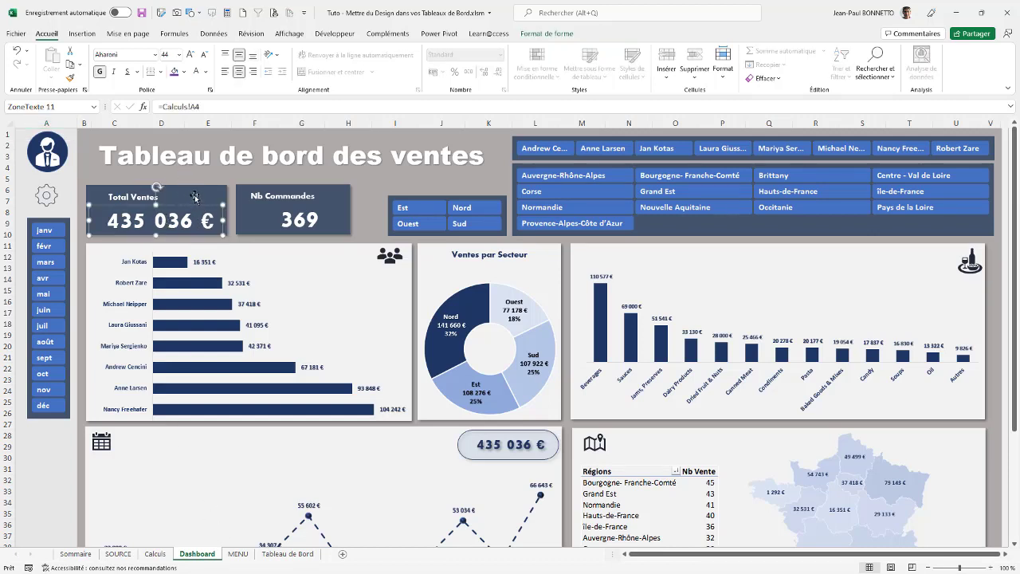
Draw a rectangle about 2.75 cm high and 7.09 cm wide on the Tableau de Bord sheet and position it below the title.
left_click(275, 553)
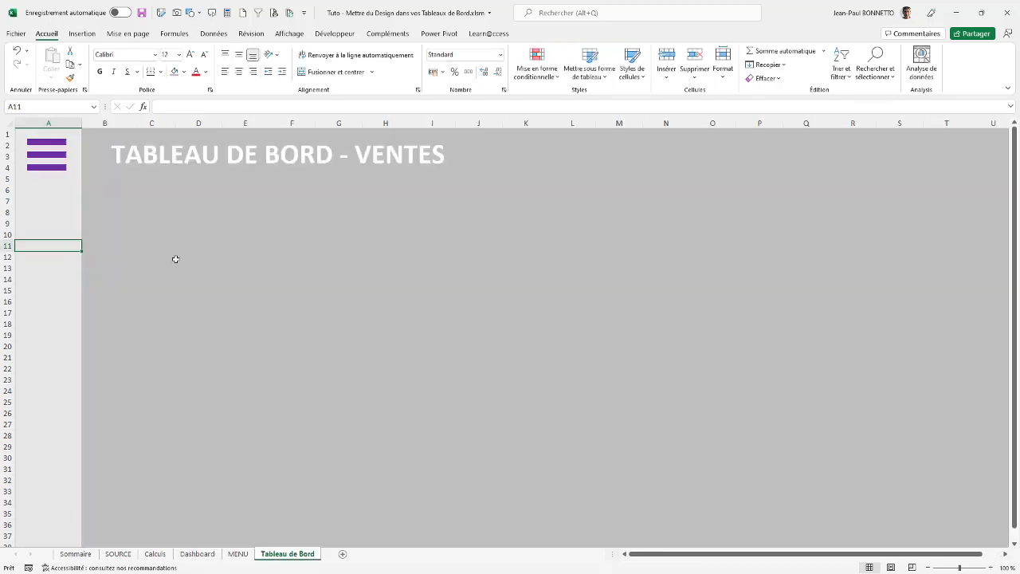
left_click(82, 34)
left_click(179, 51)
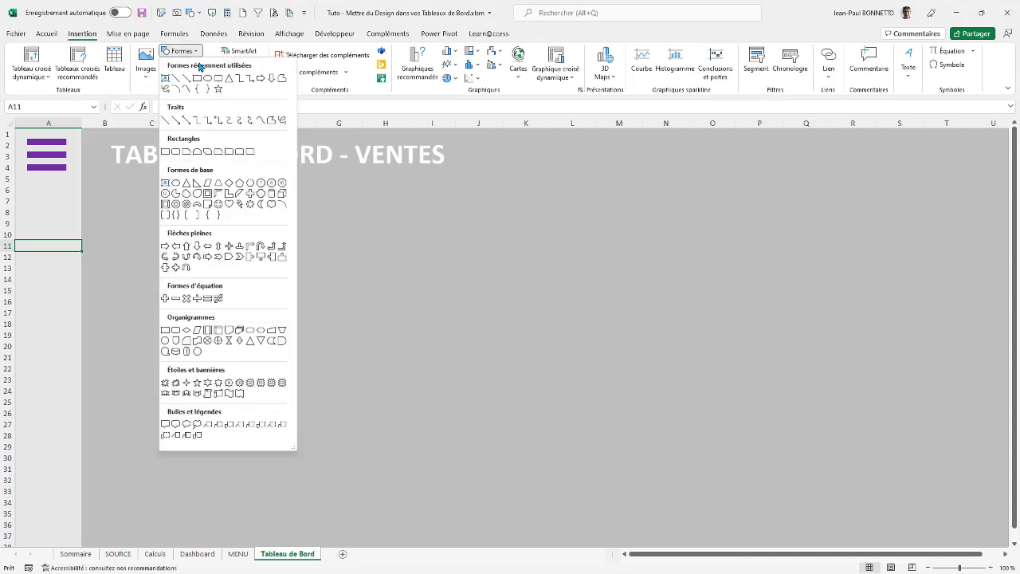
left_click(197, 78)
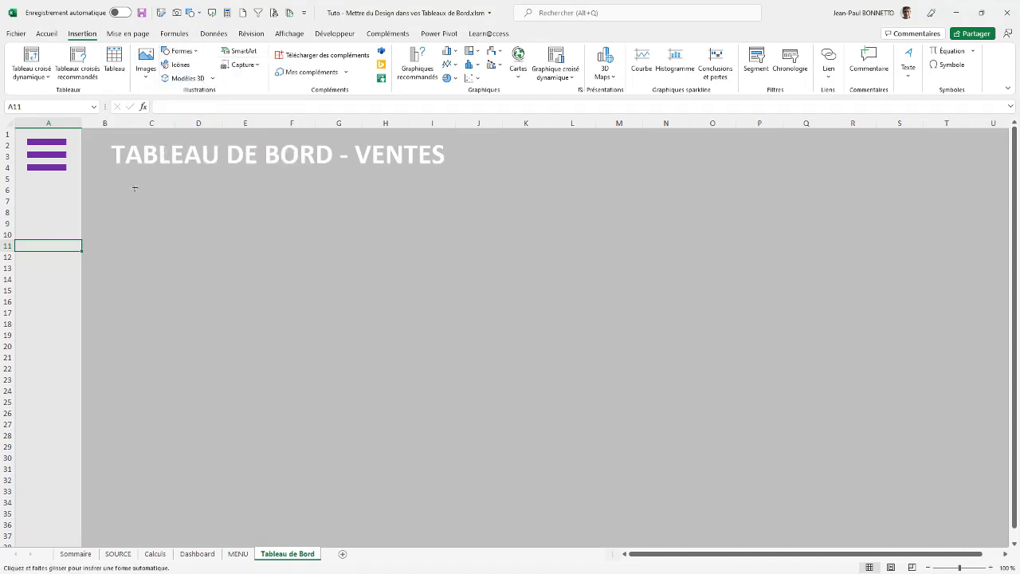
left_click_drag(129, 211, 258, 239)
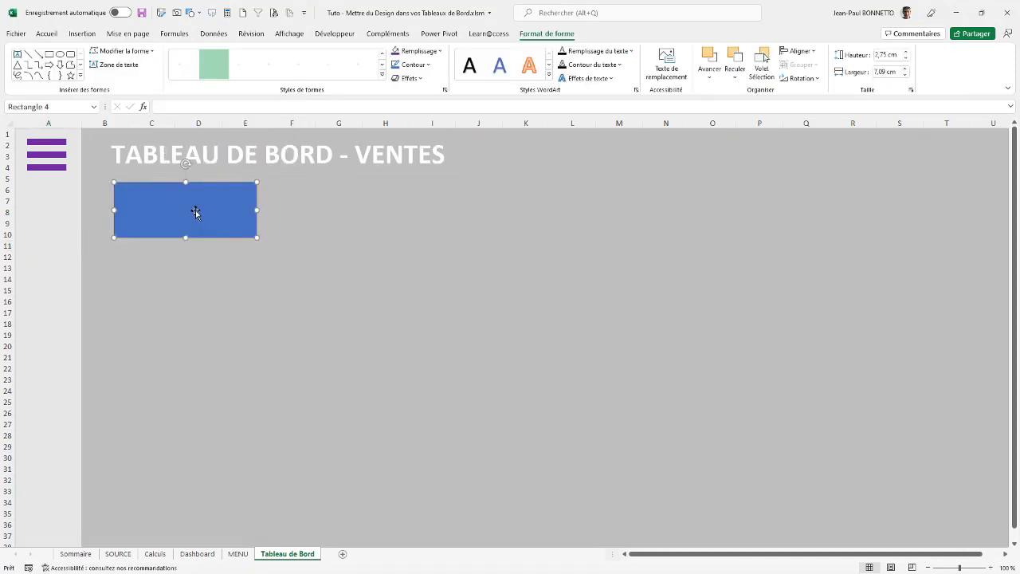
mouse_move(196, 212)
left_mouse_down()
mouse_move(179, 208)
mouse_move(176, 220)
left_mouse_up()
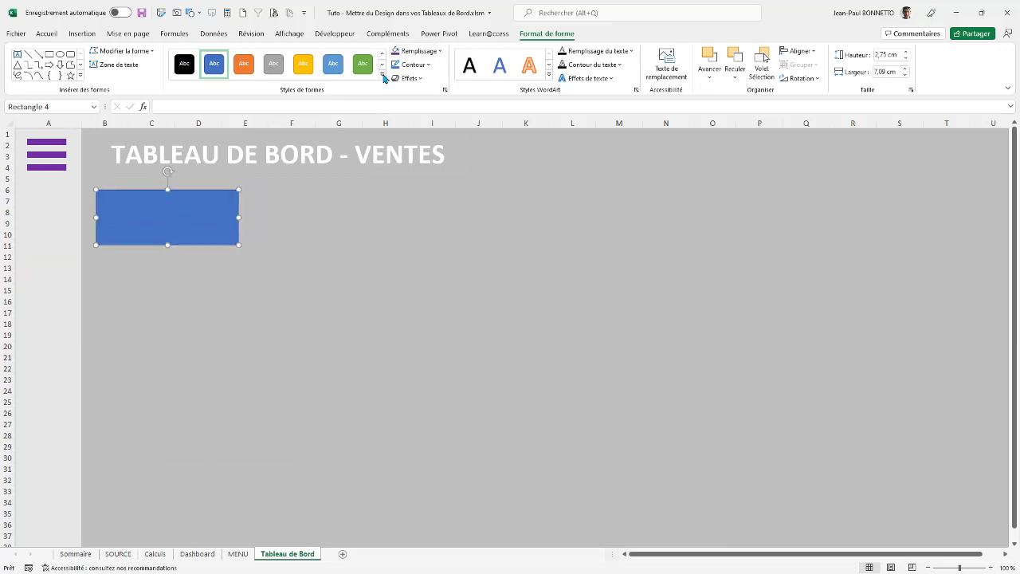
Fill the rectangle below the title with the standard dark blue colour.
left_click(382, 74)
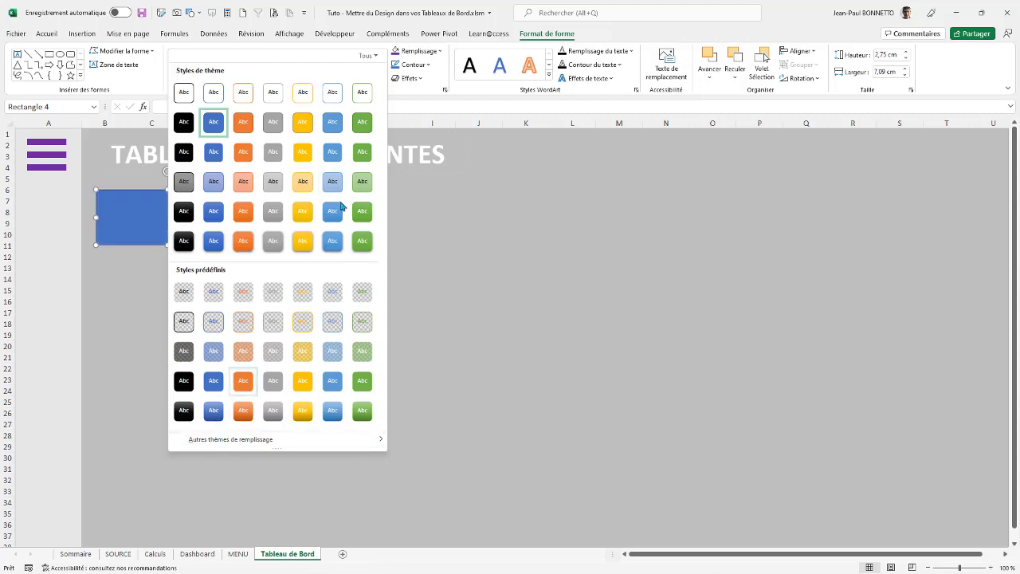
left_click(441, 57)
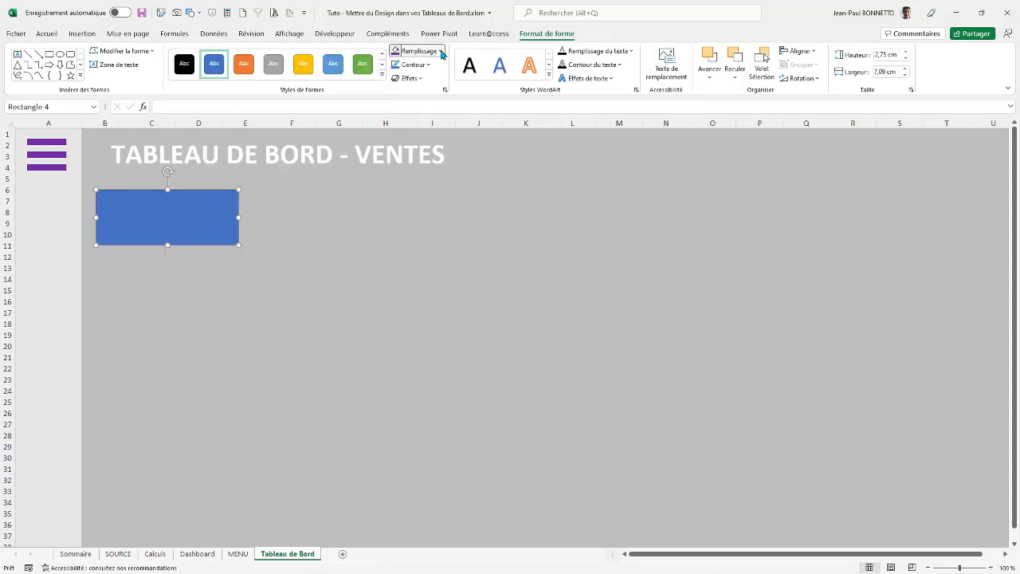
left_click(441, 53)
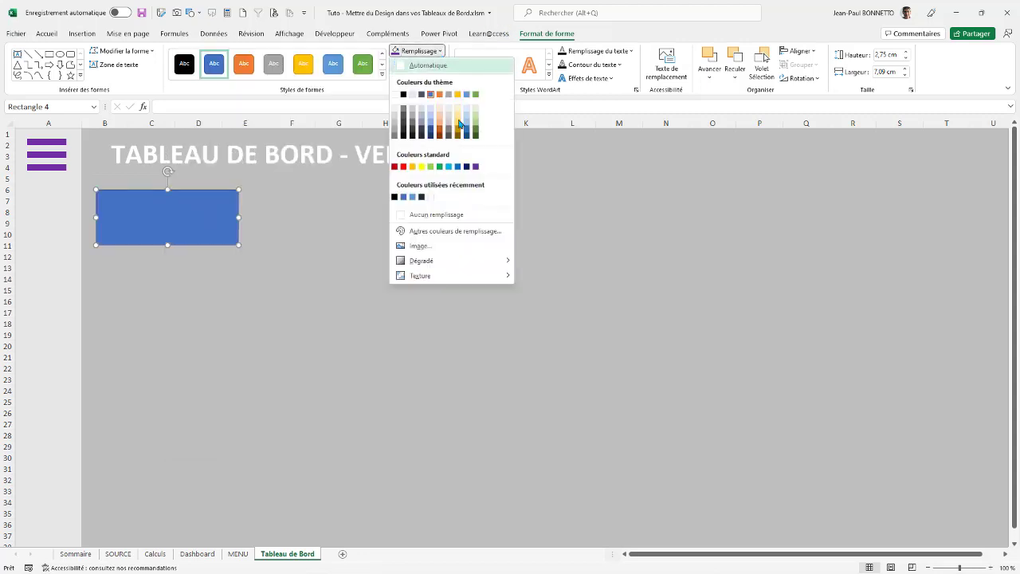
left_click(467, 168)
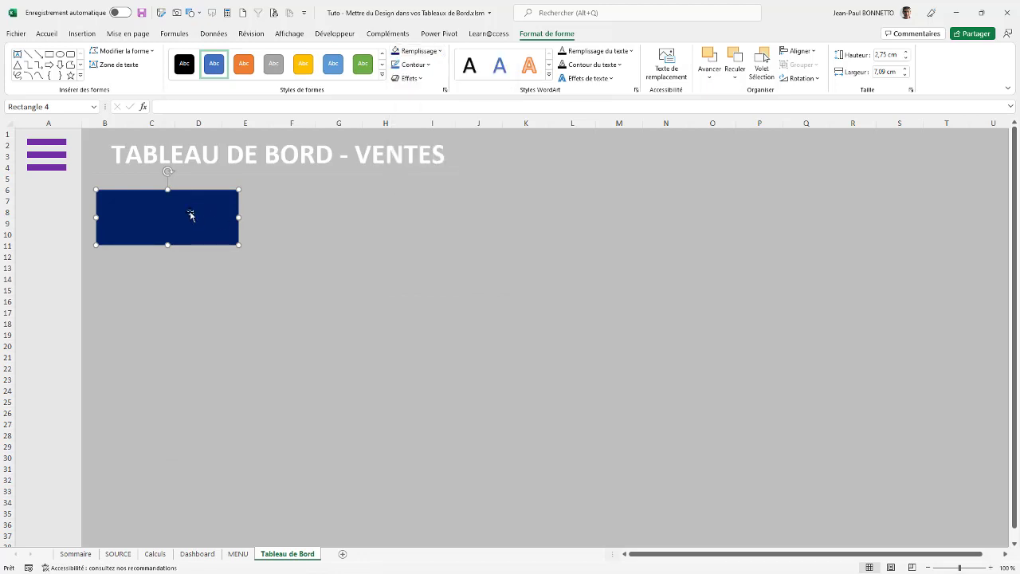
Place a text box about 1.69 cm high and 5.58 cm wide inside the dark blue rectangle.
left_click(17, 54)
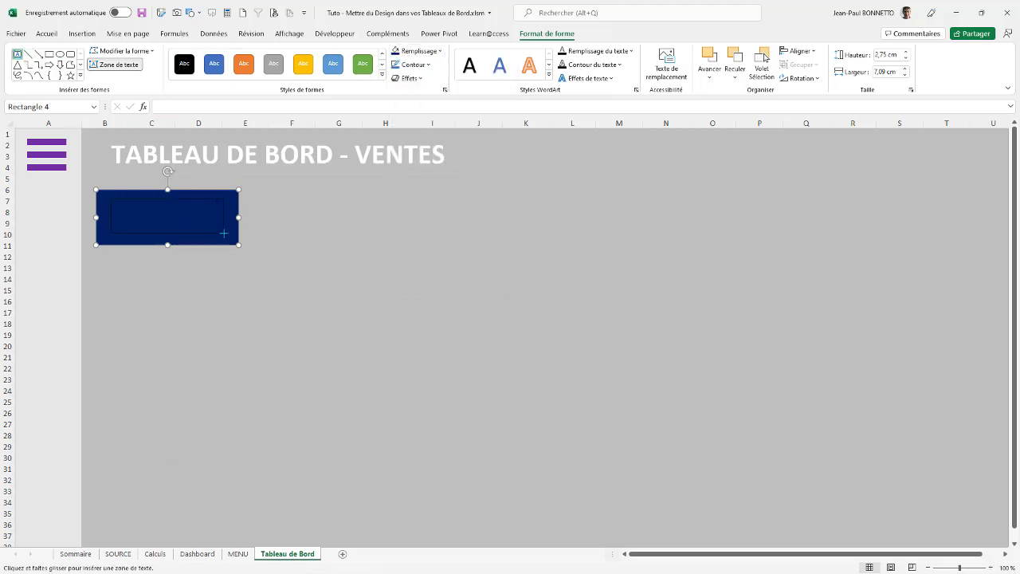
left_click_drag(224, 233, 224, 233)
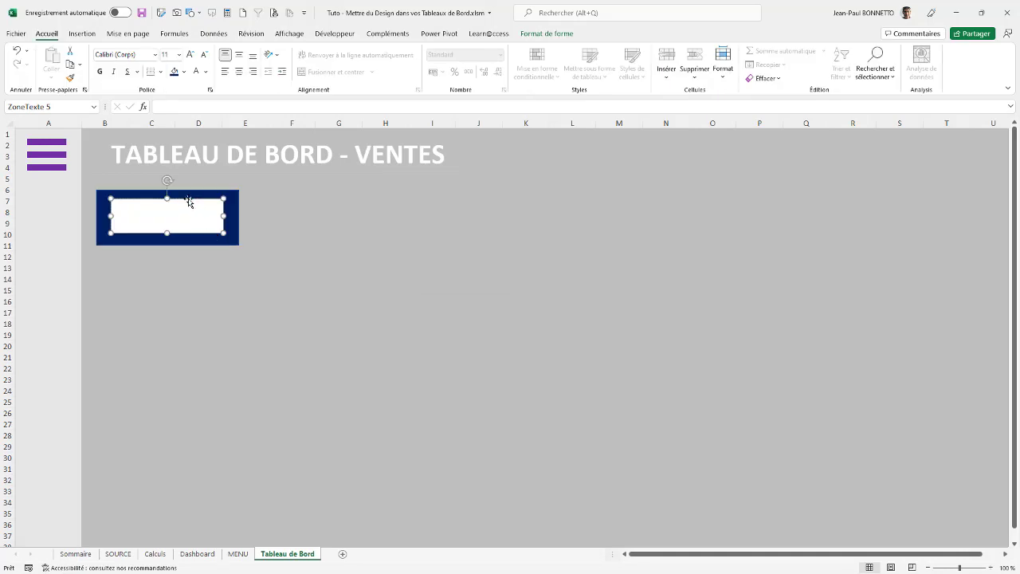
left_click_drag(188, 200, 189, 200)
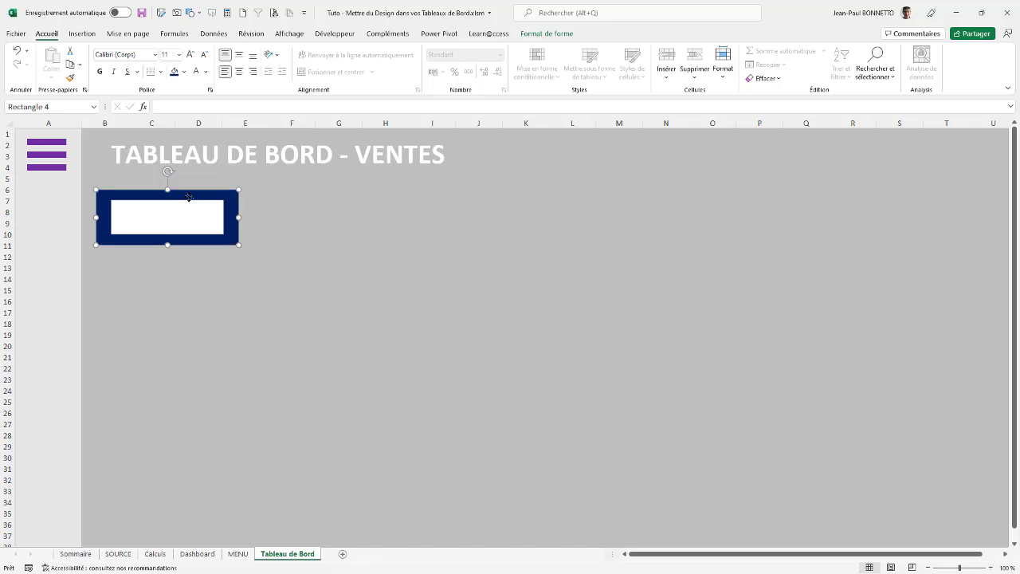
left_click(184, 203)
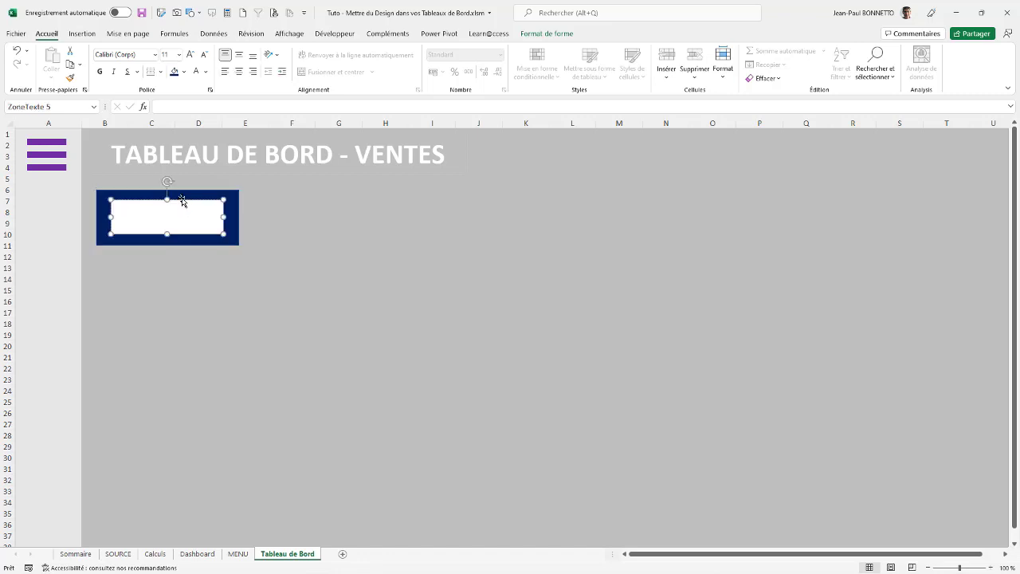
Link the text box to the total revenue of the Région pivot table with the formula =Calculs!L8.
left_click(182, 201)
left_click(192, 107)
type("=")
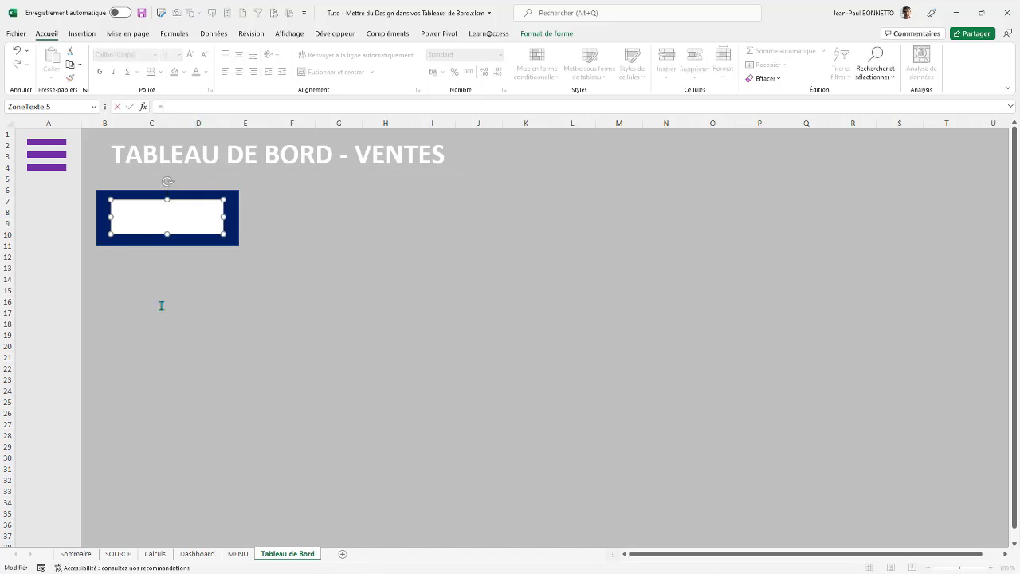
left_click(161, 553)
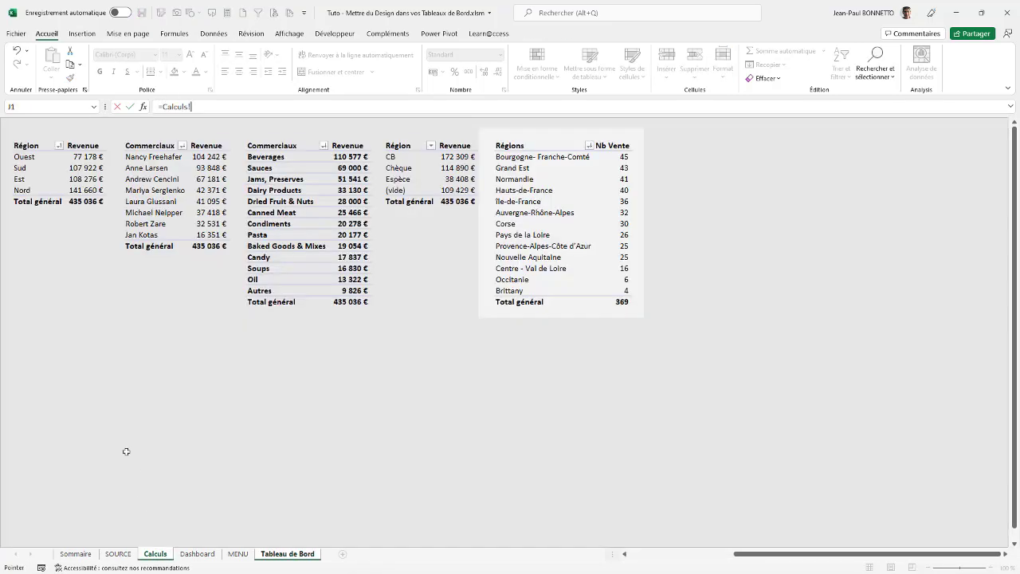
left_click(83, 202)
key("Return")
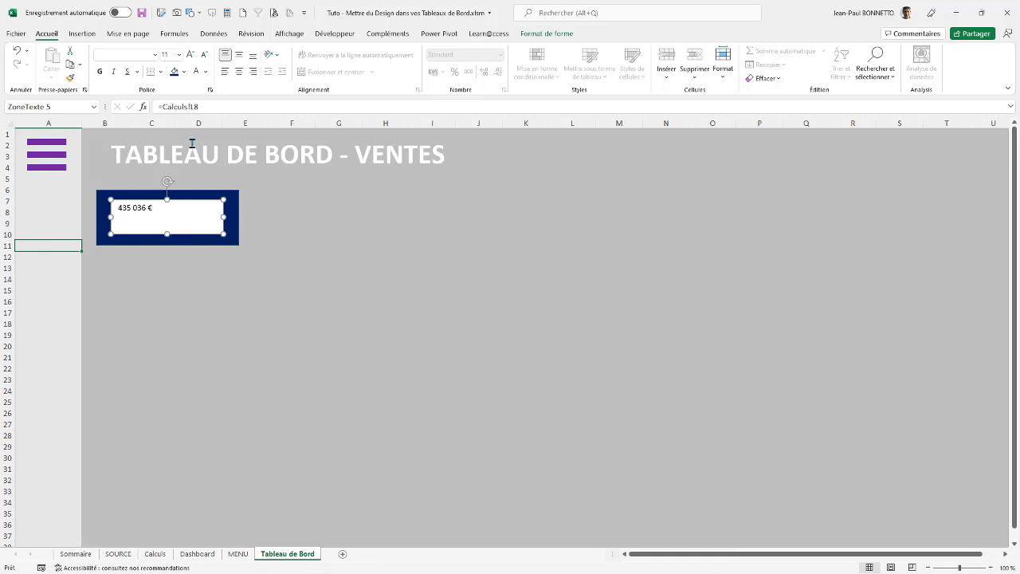
Centre the text box's figure horizontally and vertically, make it bold and enlarge it to 32 pt.
left_click(239, 56)
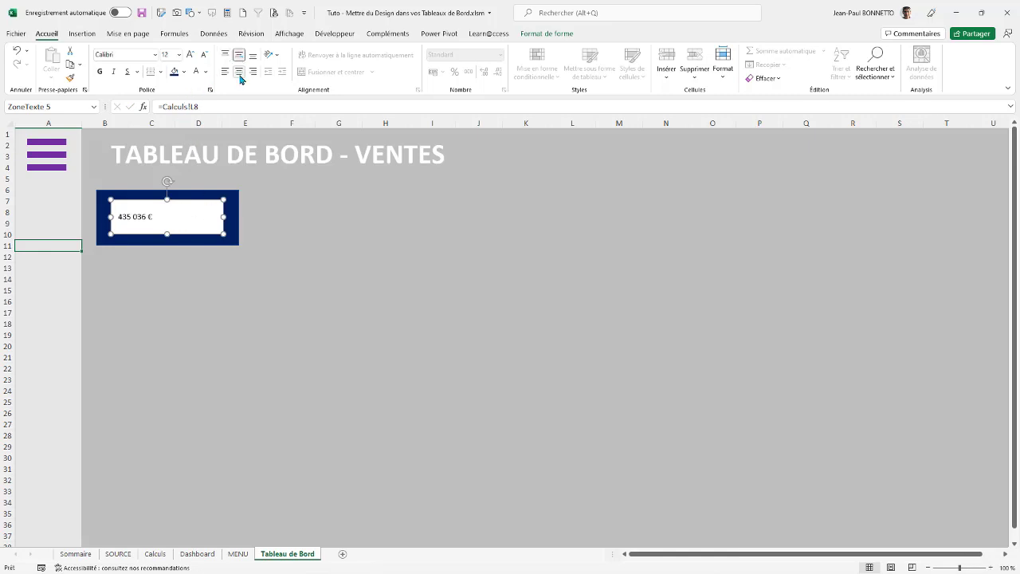
left_click(239, 71)
left_click(102, 72)
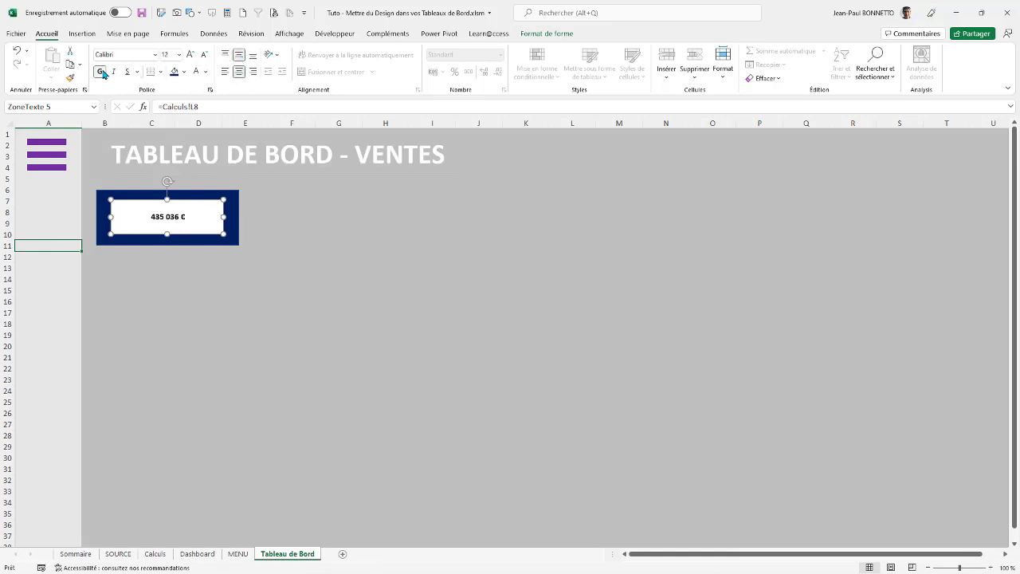
left_click(191, 54)
left_click(191, 54)
left_click(191, 54)
left_click(191, 55)
left_click(192, 54)
left_click(191, 55)
left_click(192, 54)
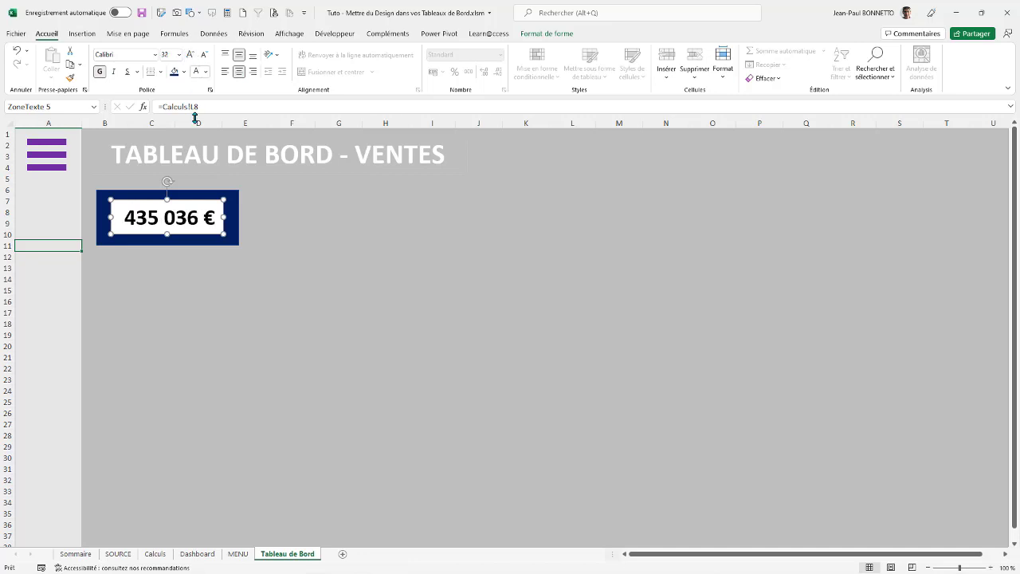
Set the figure's font colour to white and remove the text box's fill.
left_click(208, 72)
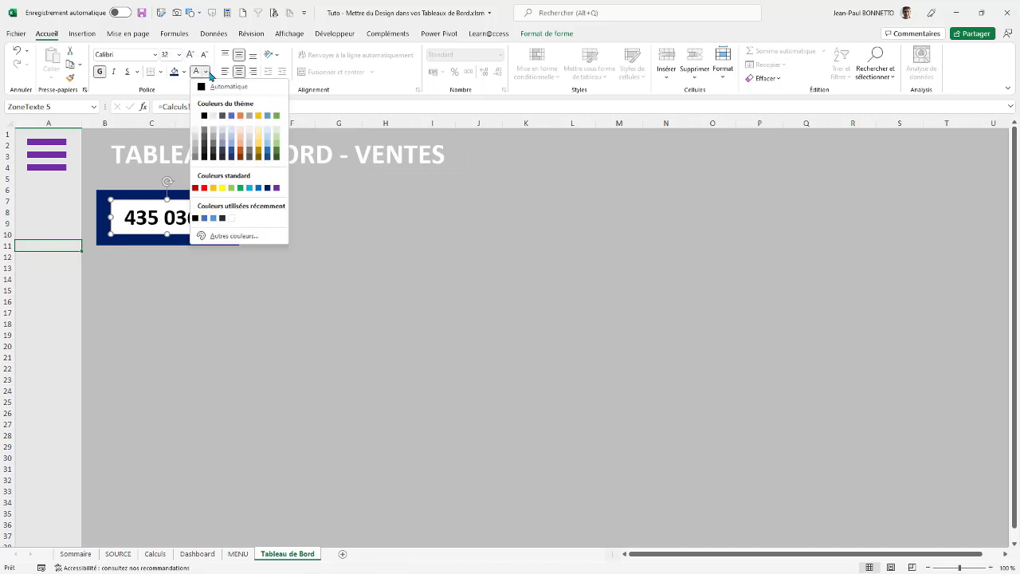
left_click(195, 117)
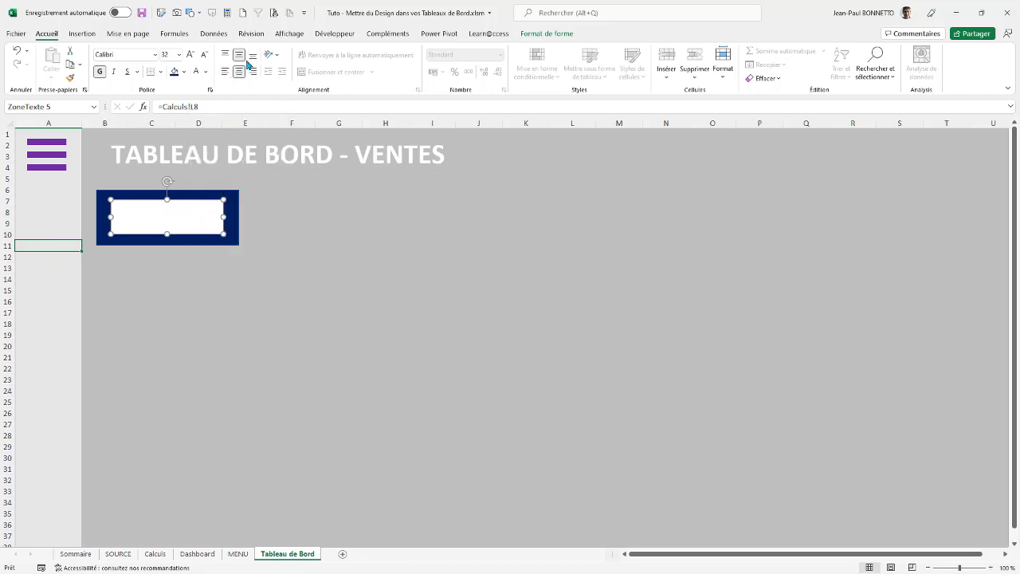
left_click(183, 71)
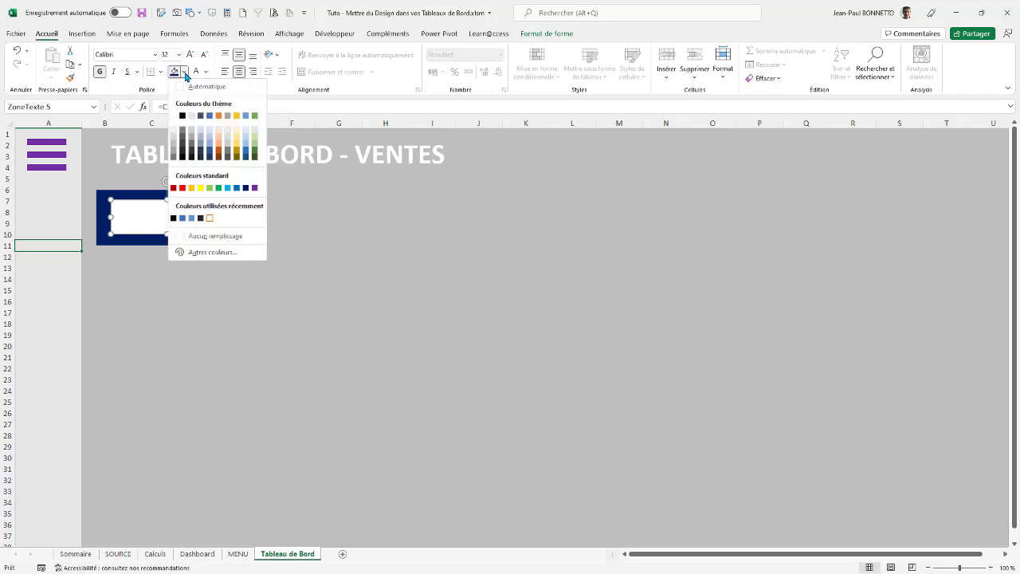
left_click(215, 237)
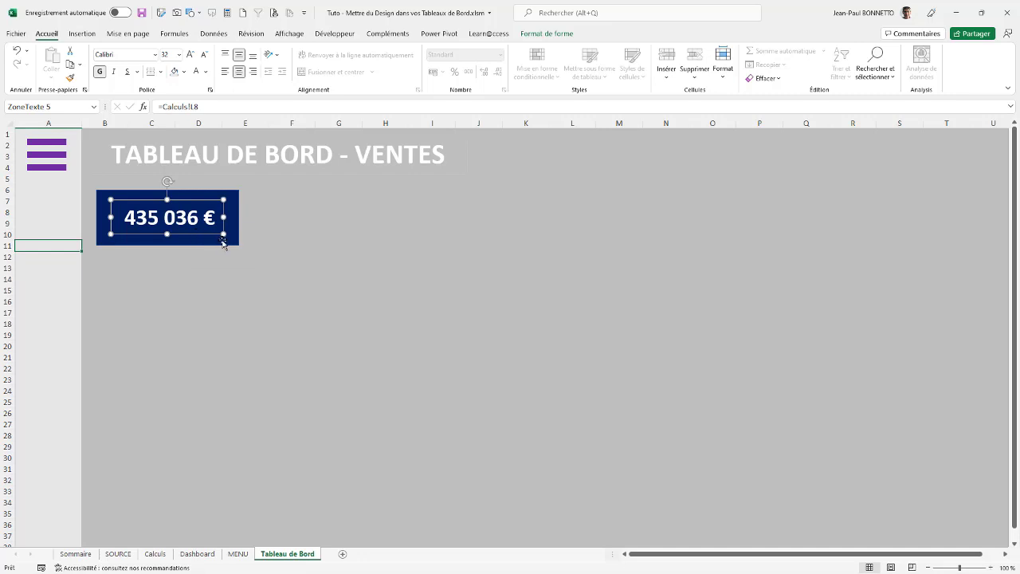
Remove the outline of the text box holding the total sales figure.
left_click(199, 268)
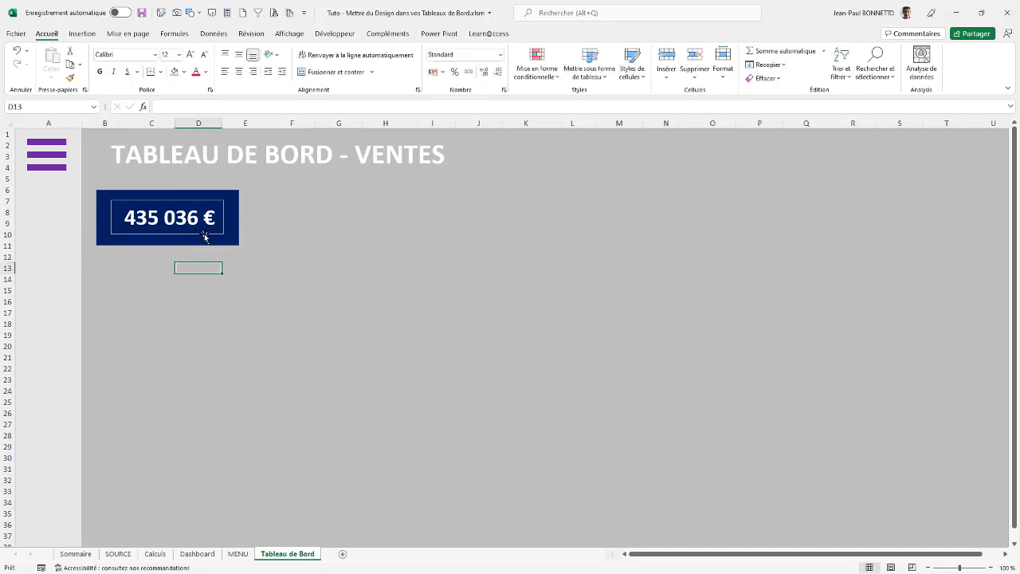
left_click(205, 235)
left_click(530, 33)
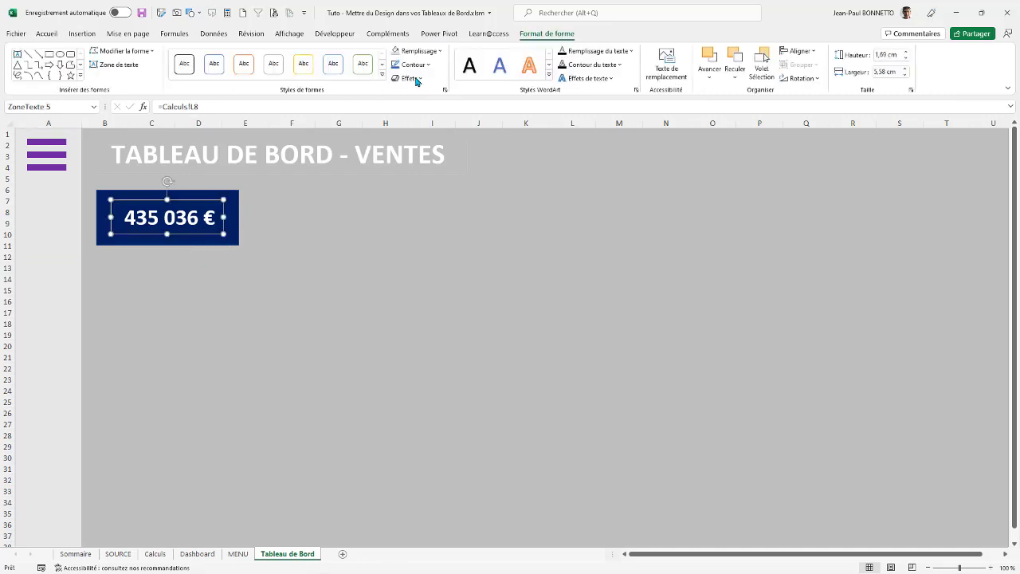
left_click(413, 64)
left_click(430, 228)
key("Escape")
Group the text box with the dark blue rectangle and move the group slightly up, closer to the title.
left_click(209, 220)
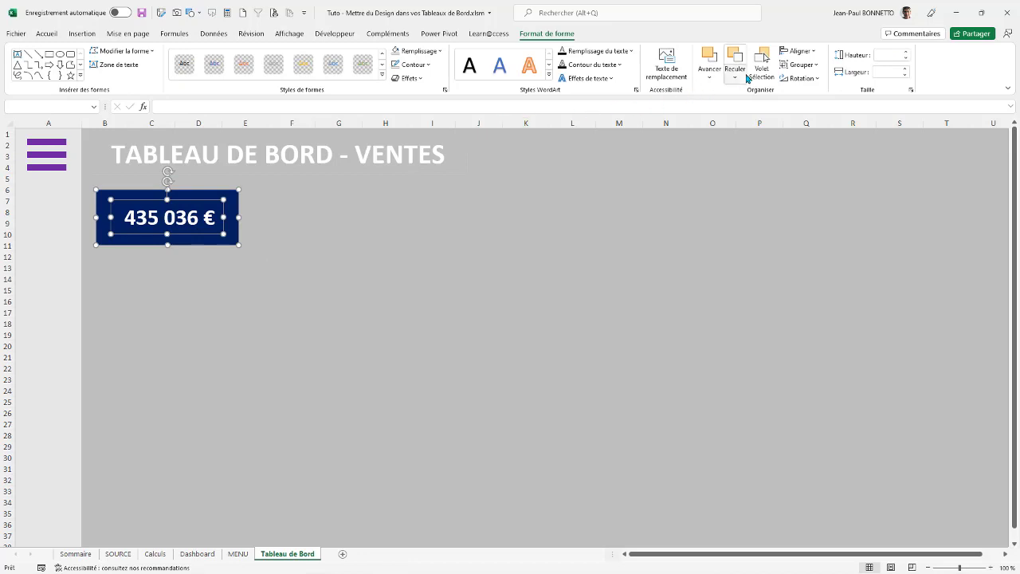
left_click(801, 65)
left_click(810, 84)
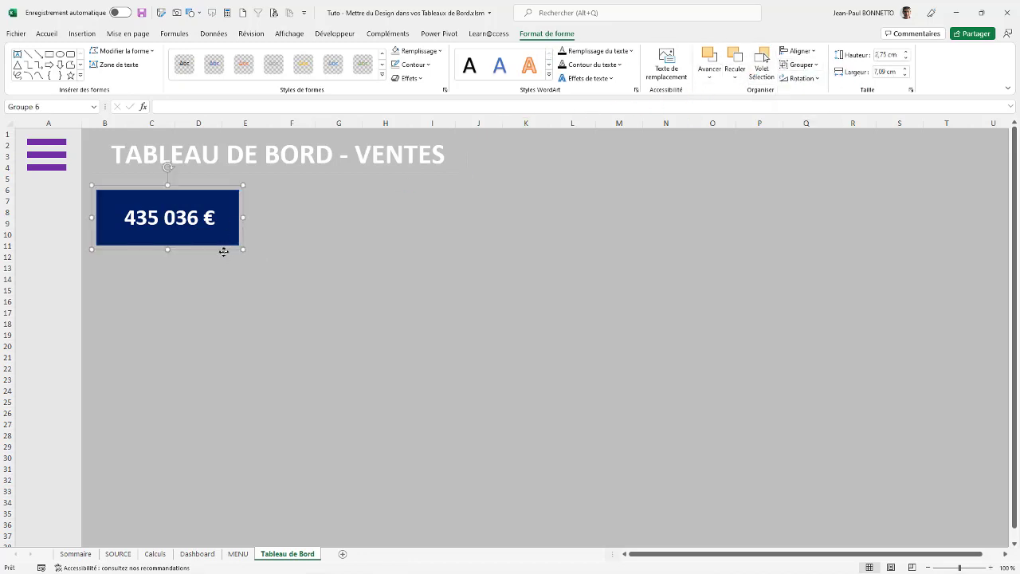
mouse_move(224, 252)
left_mouse_down()
mouse_move(221, 268)
mouse_move(225, 239)
mouse_move(214, 239)
left_mouse_up()
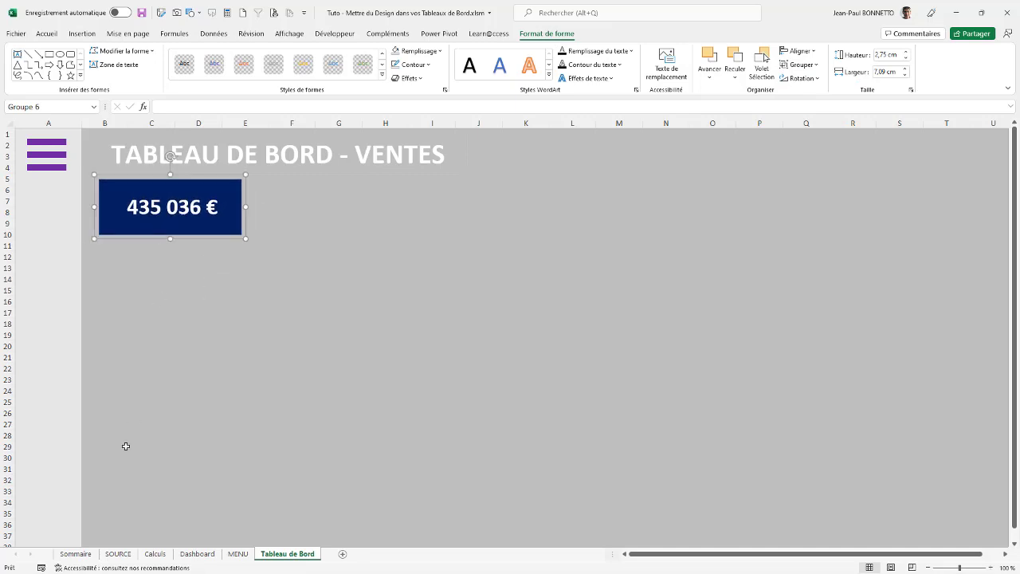
Display the field list of the Région pivot table on the Calculs sheet and add the Nom Produit field to its rows.
left_click(186, 554)
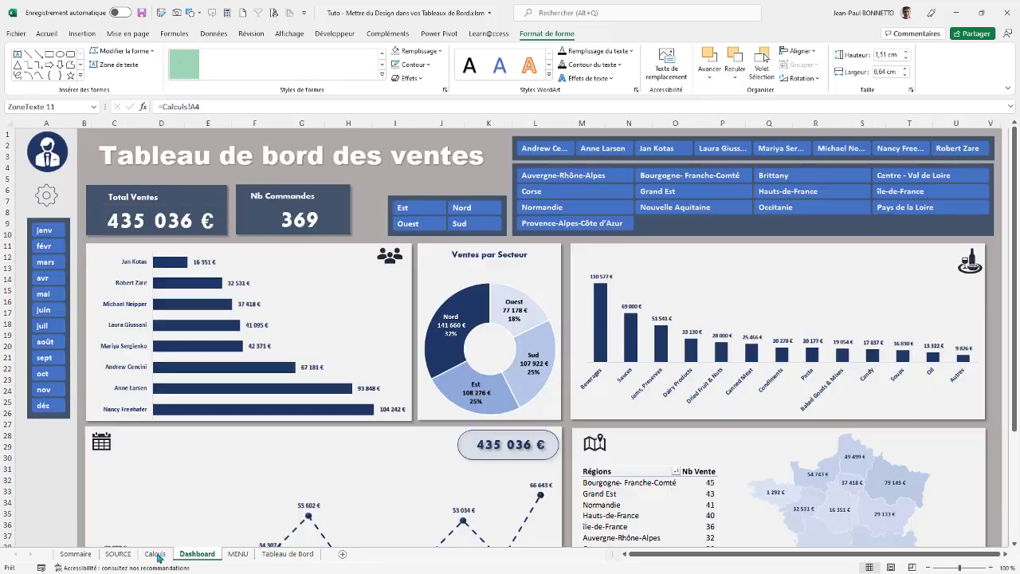
left_click(156, 555)
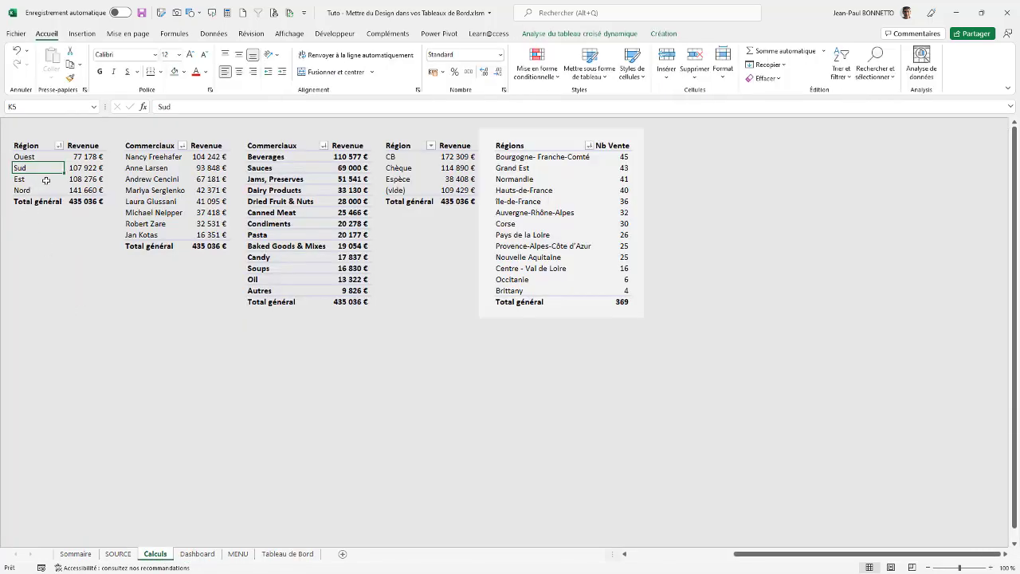
right_click(84, 169)
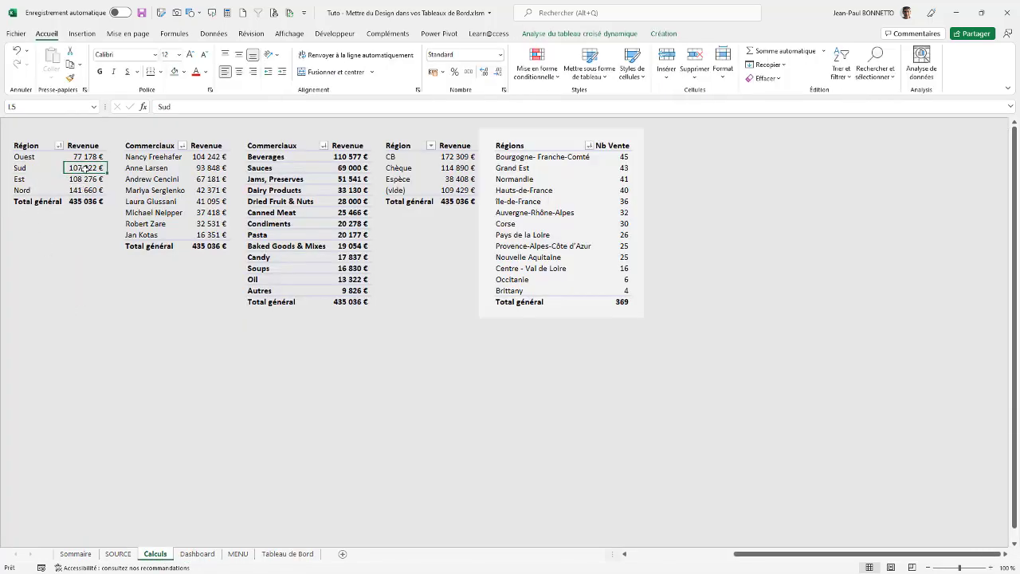
left_click(574, 36)
left_click(939, 51)
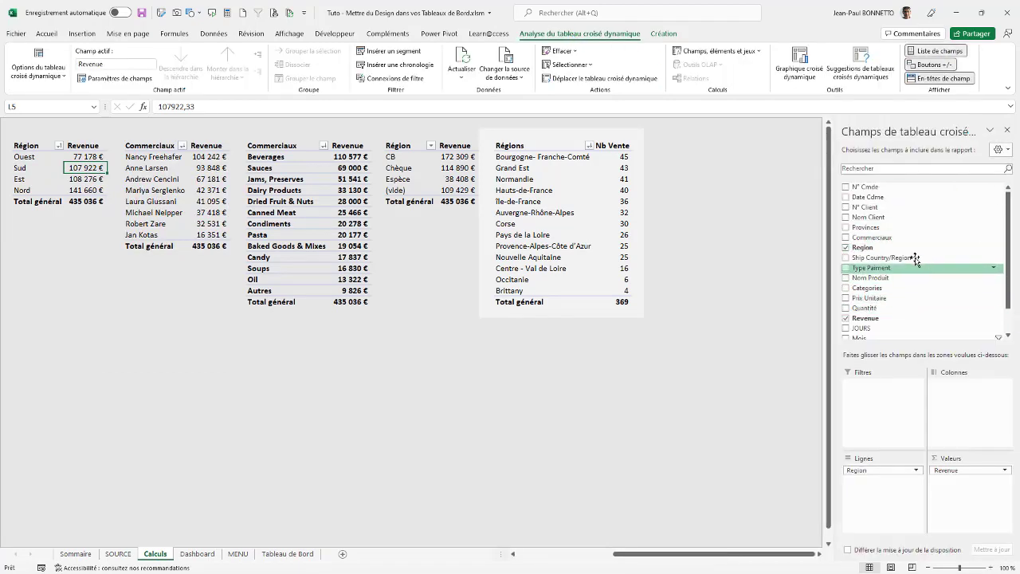
left_click(864, 277)
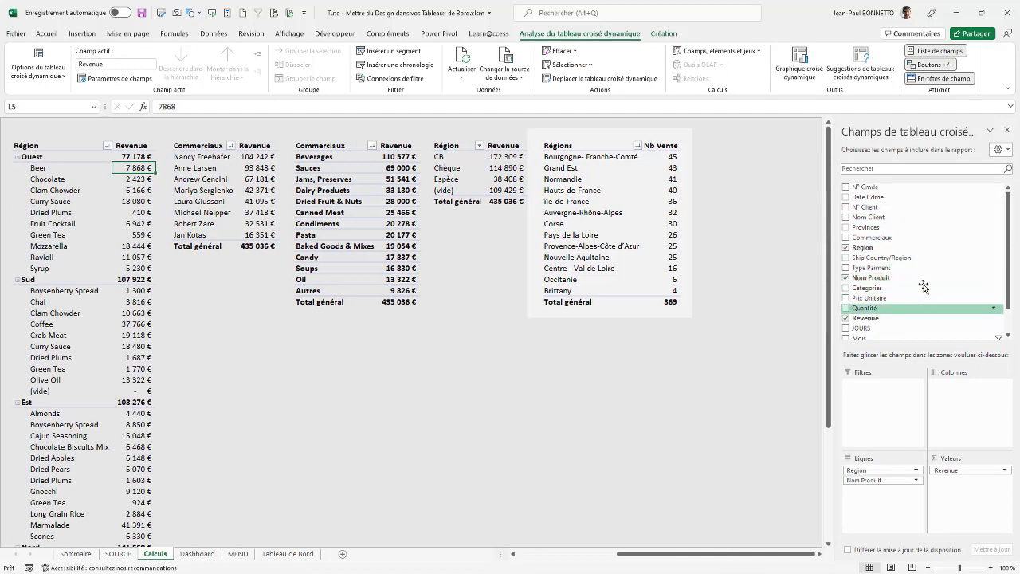
Add a slicer for the Mois field of the Région pivot table and move it to column A of the Tableau de Bord sheet.
scroll(1007, 231, "down", 1)
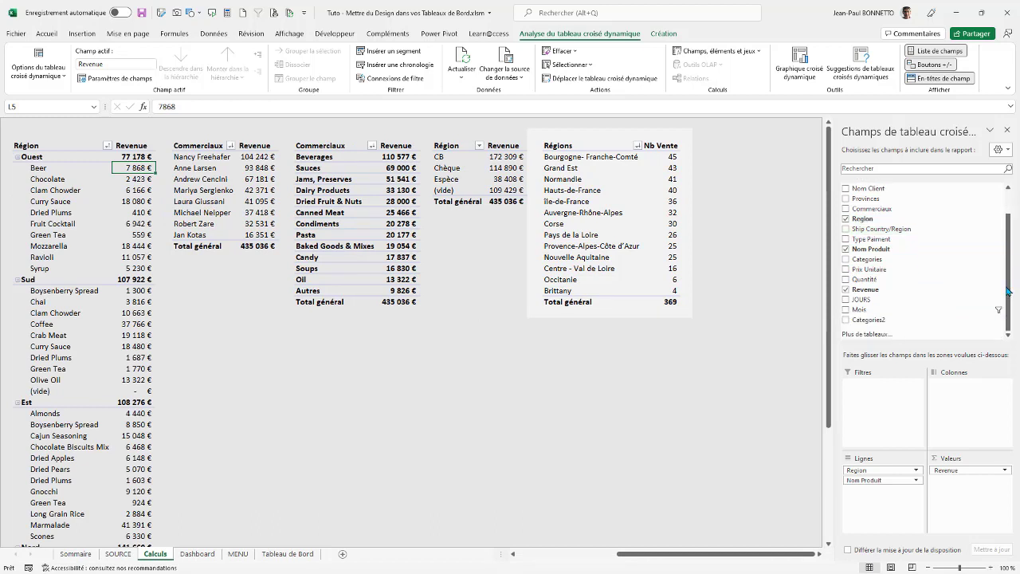
right_click(858, 309)
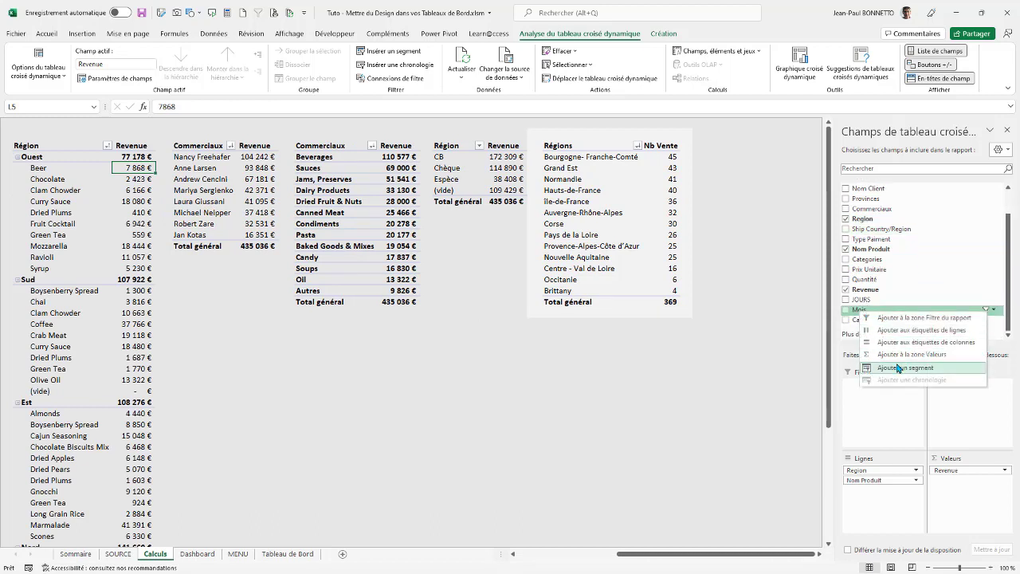
left_click(884, 367)
left_click_drag(406, 271, 394, 309)
key("Delete")
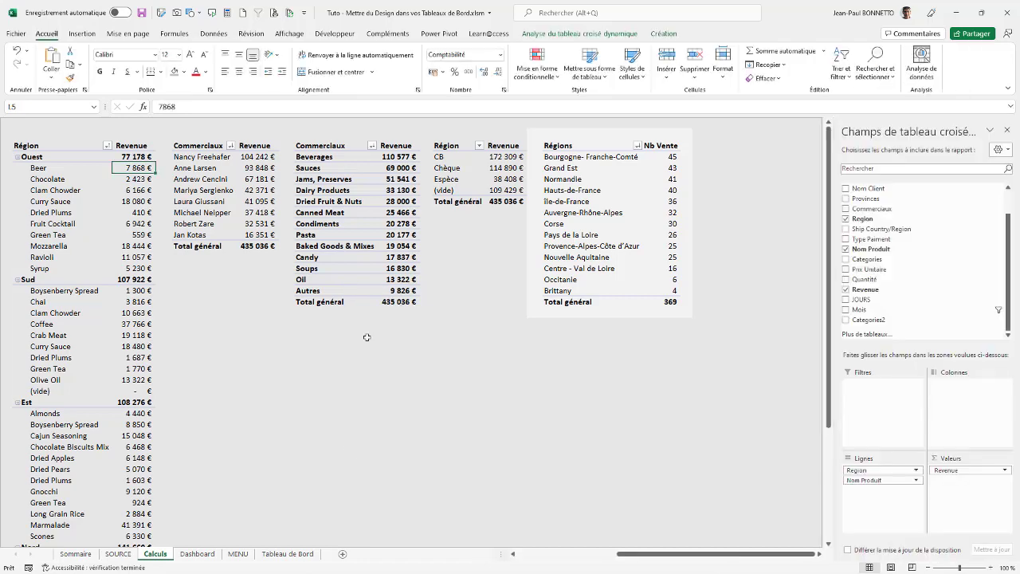
left_click(291, 553)
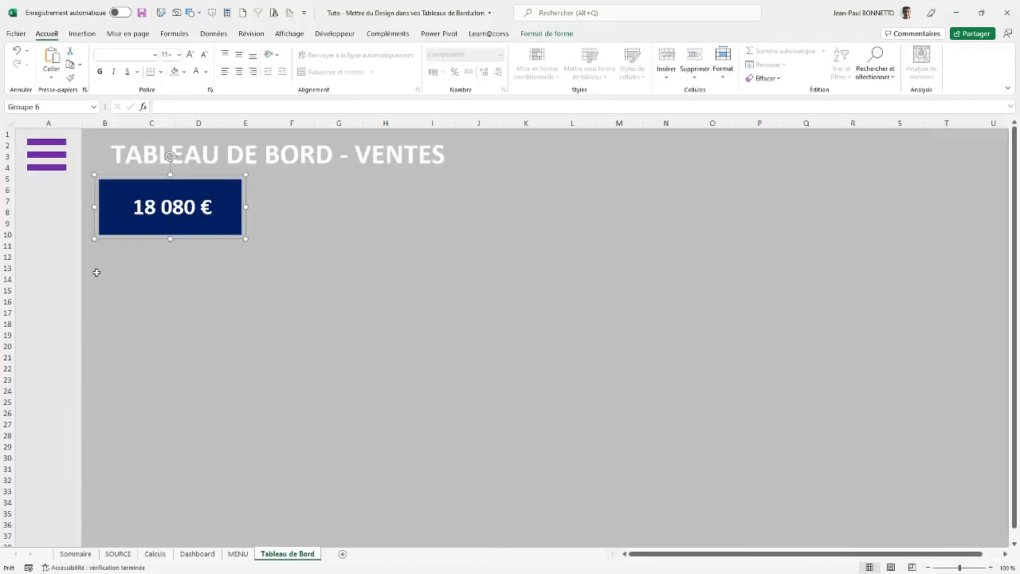
left_click(37, 275)
key("ctrl+v")
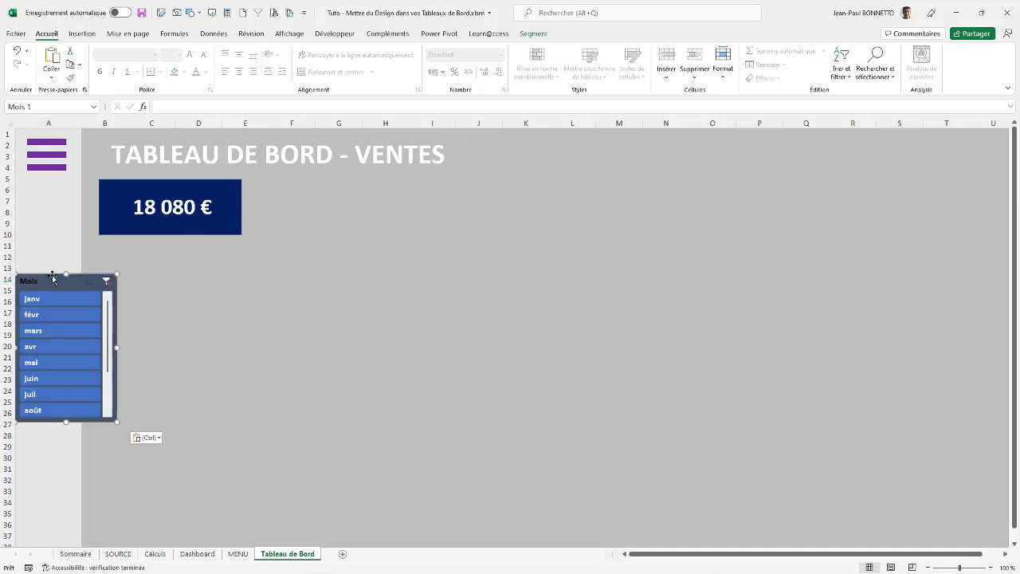
Narrow the month slicer to about 2.73 cm, lengthen it to fit all twelve months and place it below the menu icon.
left_click_drag(29, 282, 28, 258)
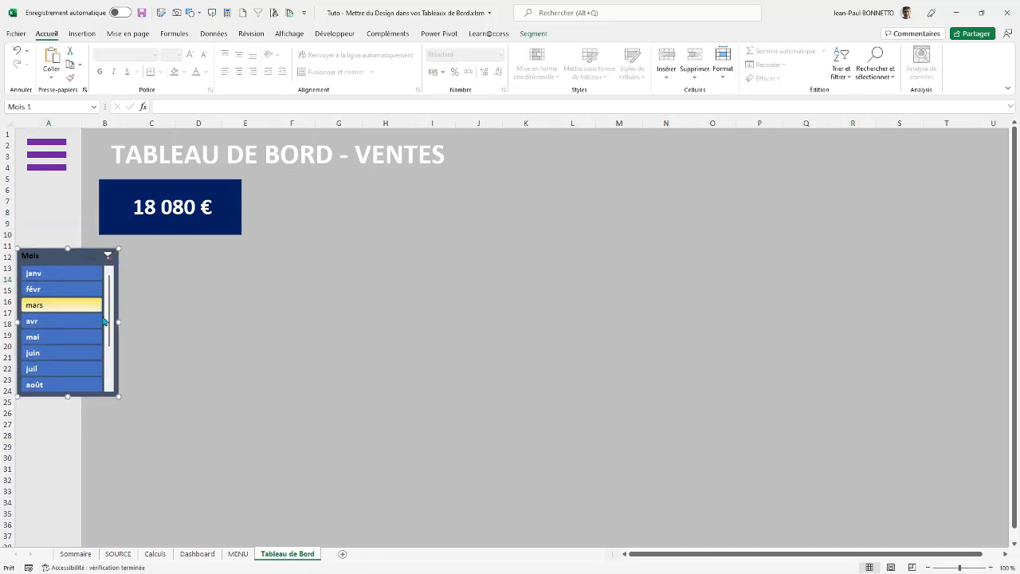
left_click_drag(120, 322, 71, 322)
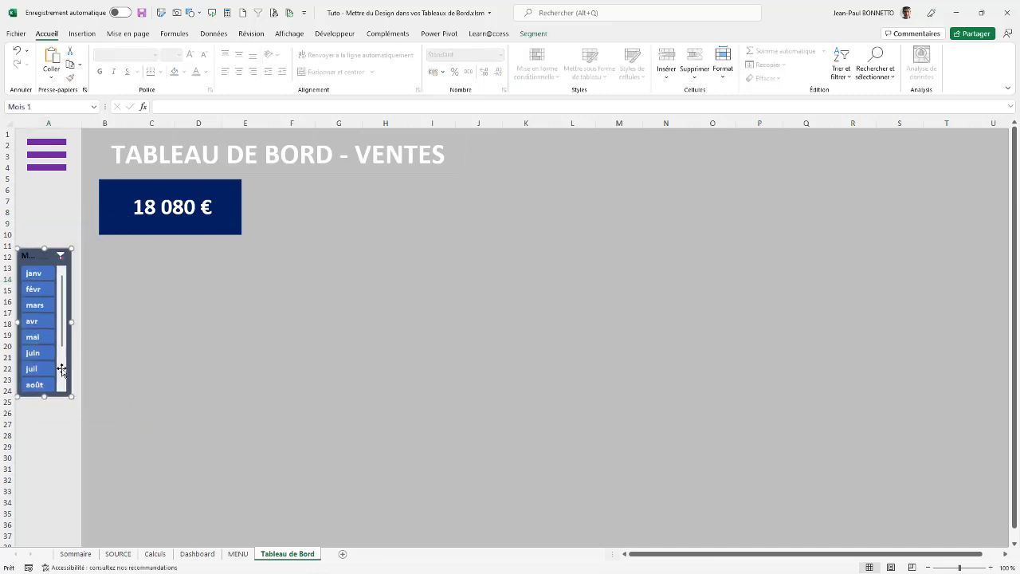
left_click_drag(44, 396, 45, 473)
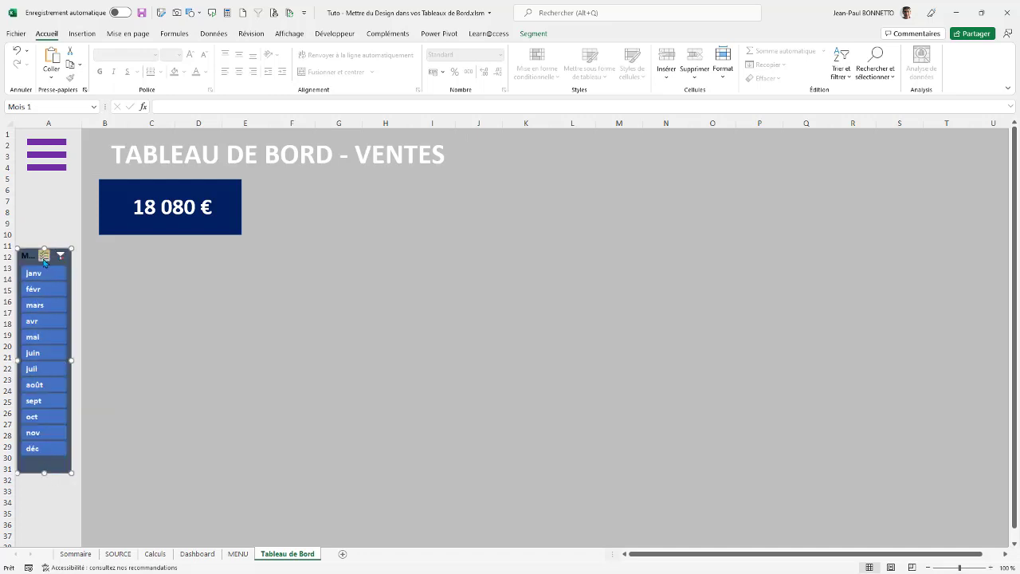
left_click_drag(55, 247, 57, 193)
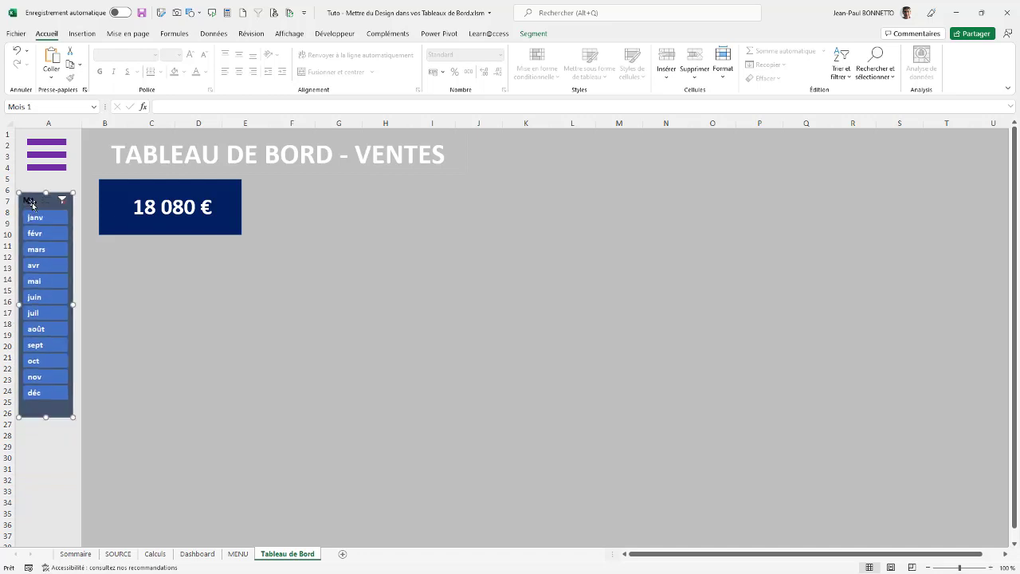
Check which pivot tables the month slicer is connected to in its report connections.
left_click(532, 33)
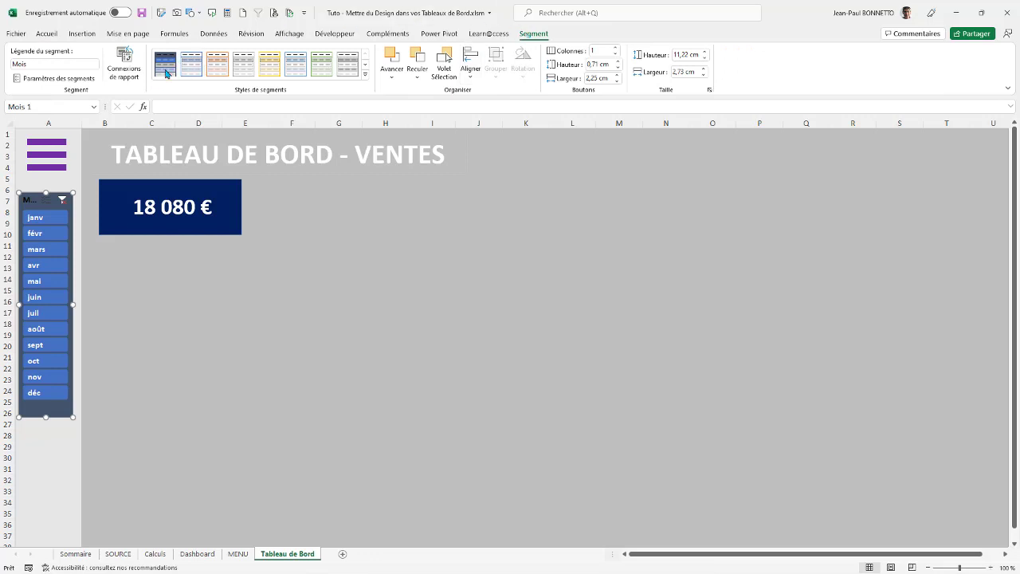
left_click(125, 72)
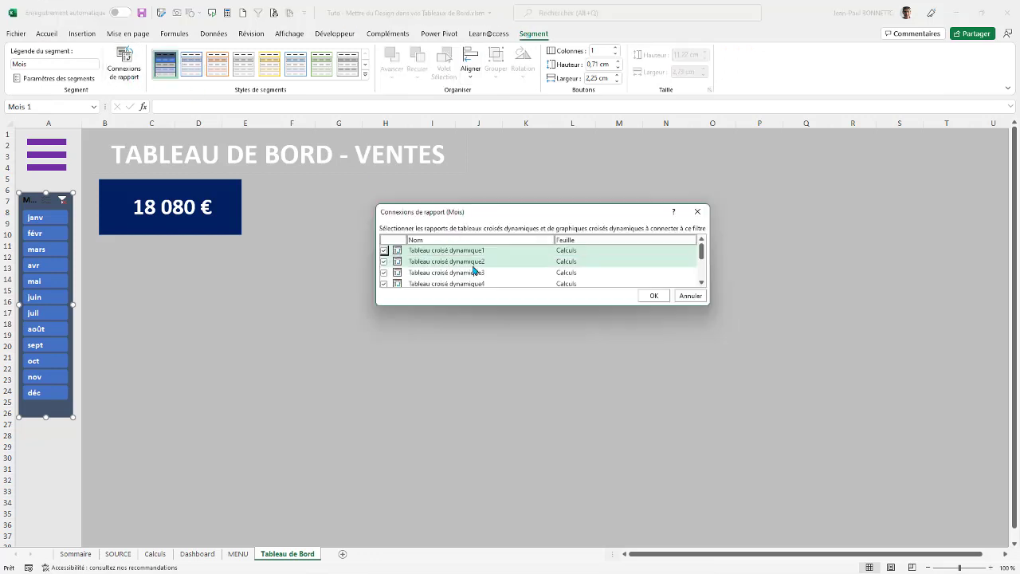
mouse_move(701, 253)
left_mouse_down()
mouse_move(700, 269)
mouse_move(701, 248)
left_mouse_up()
left_click(697, 212)
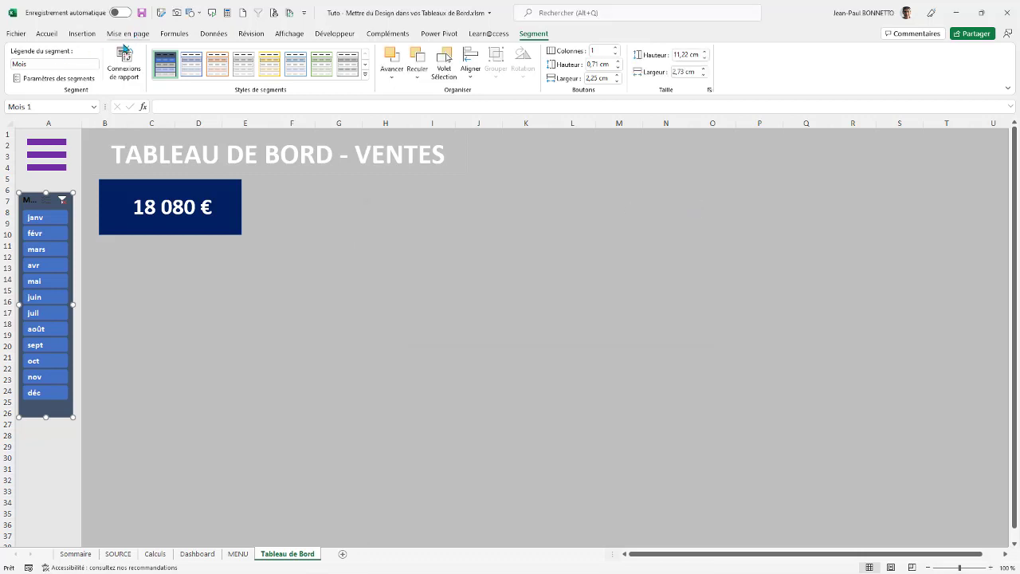
Hide the month slicer's header and shorten the slicer to about 9.95 cm high.
left_click(56, 80)
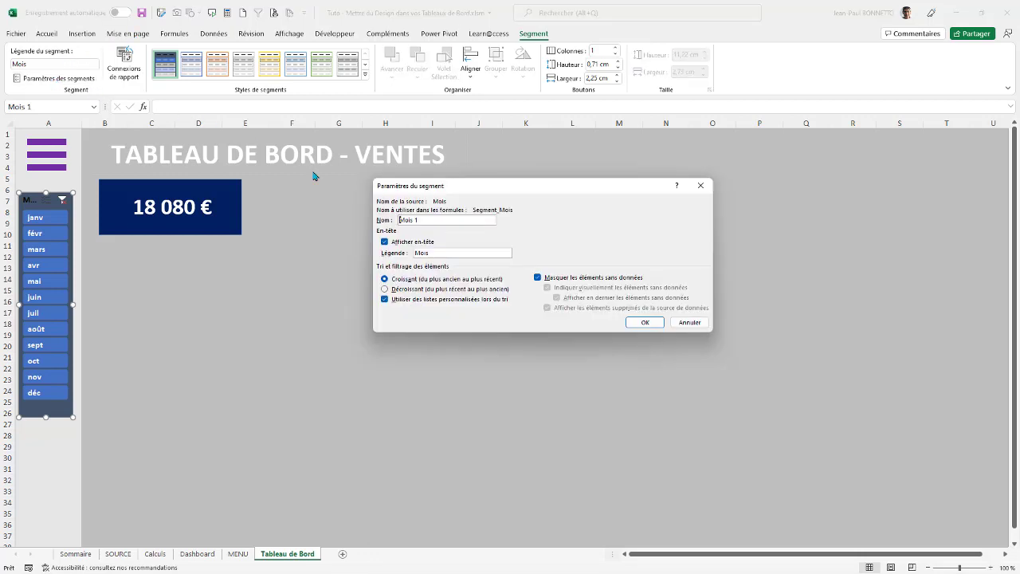
left_click(386, 243)
key("Return")
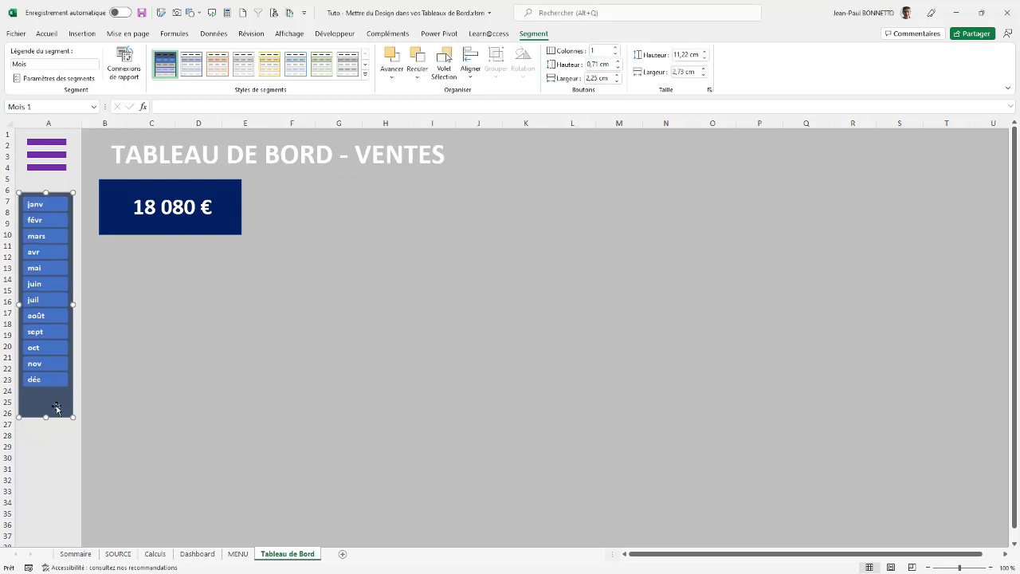
left_click_drag(46, 417, 47, 391)
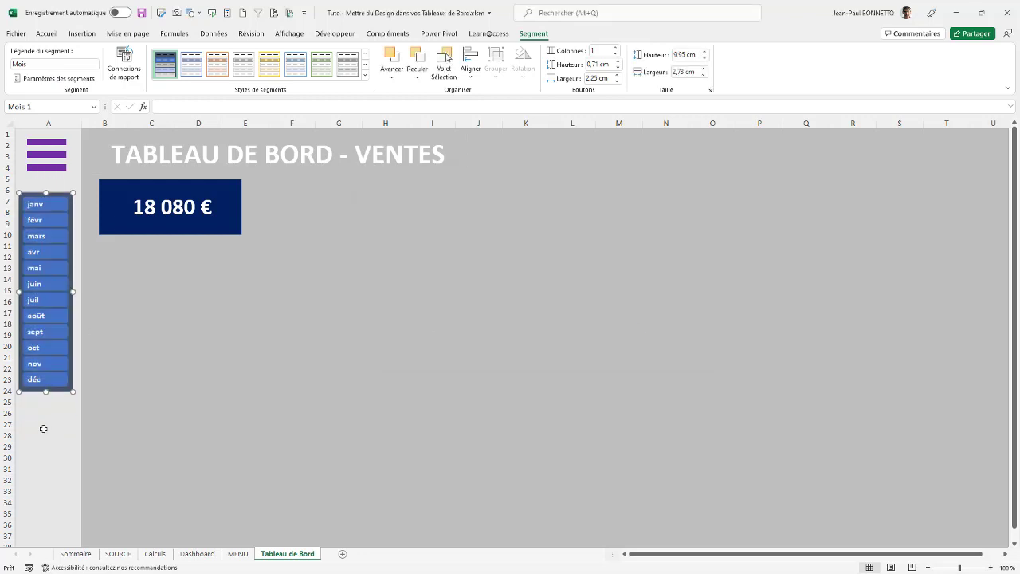
Test the month slicer on the sales figure with janv to avr, janv to juin and all twelve months.
left_click_drag(39, 204, 95, 255)
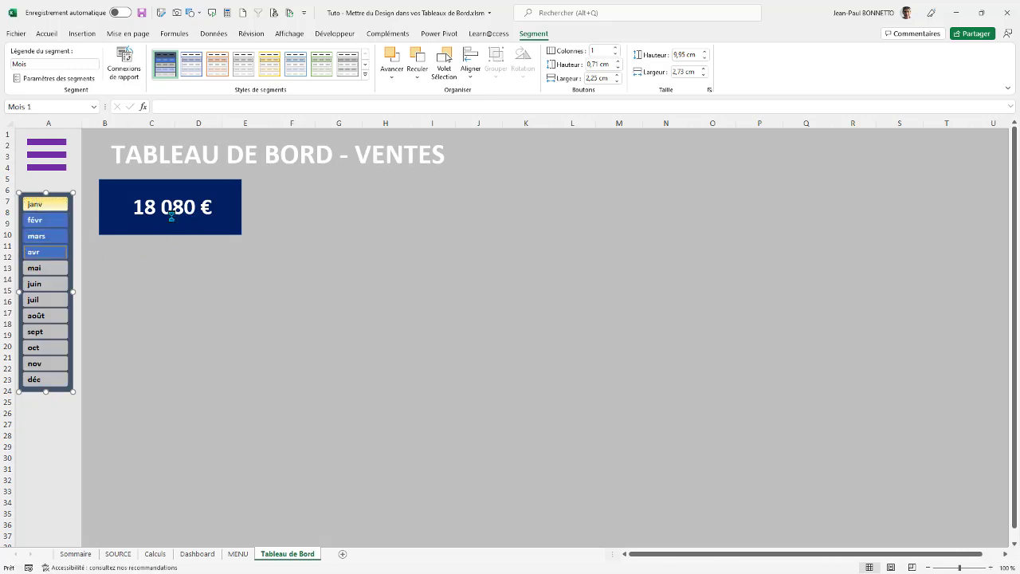
left_click_drag(38, 204, 41, 284)
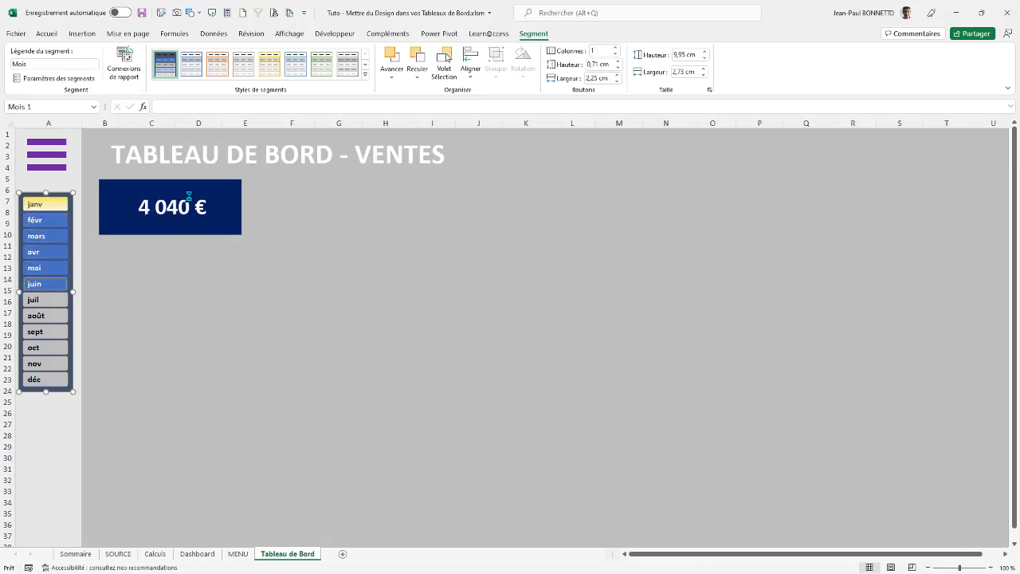
left_click_drag(62, 204, 74, 396)
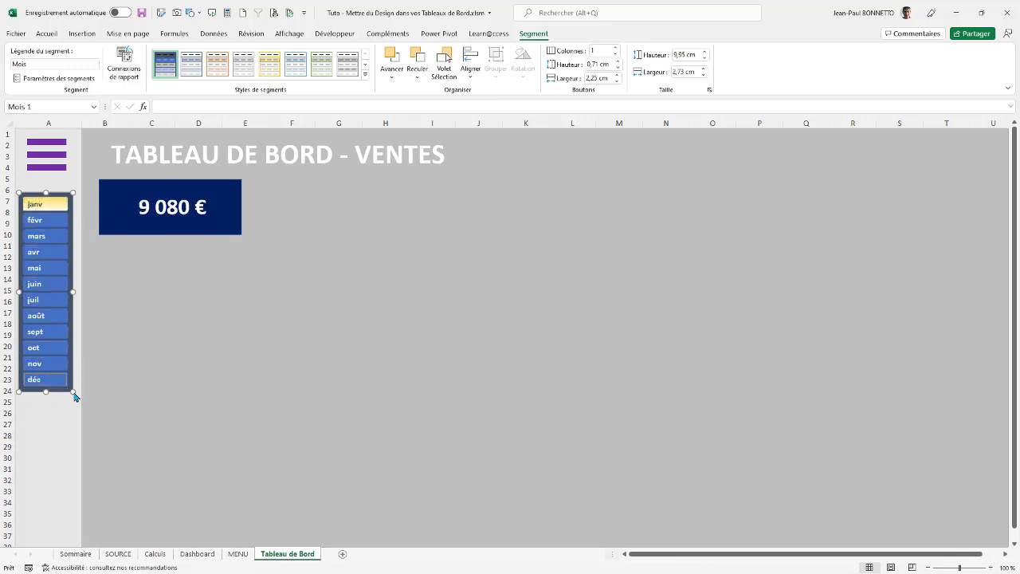
Check the cell reference behind the sales figure's text box and follow the menu icon's link to the MENU sheet.
left_click(210, 227)
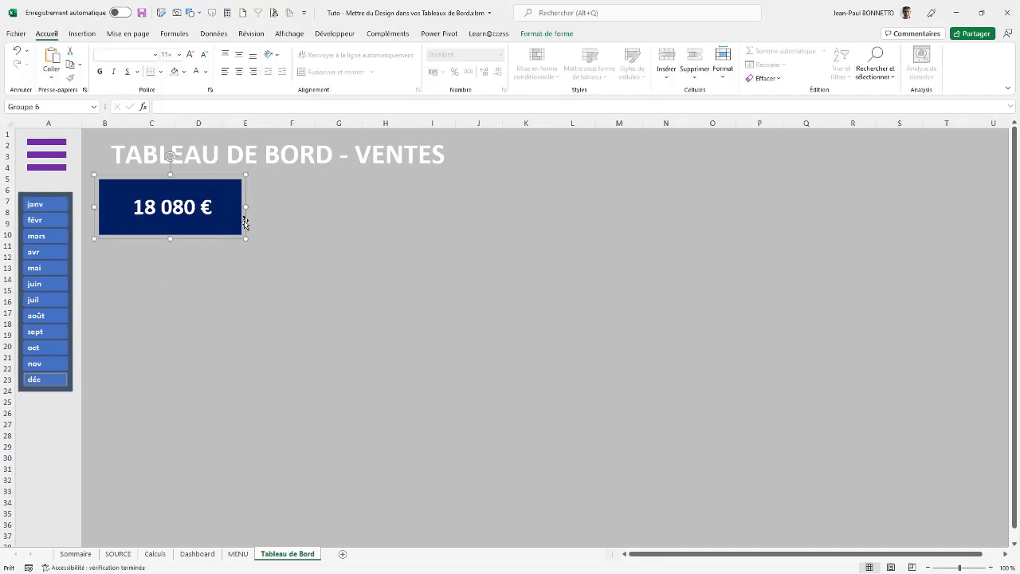
left_click(189, 208)
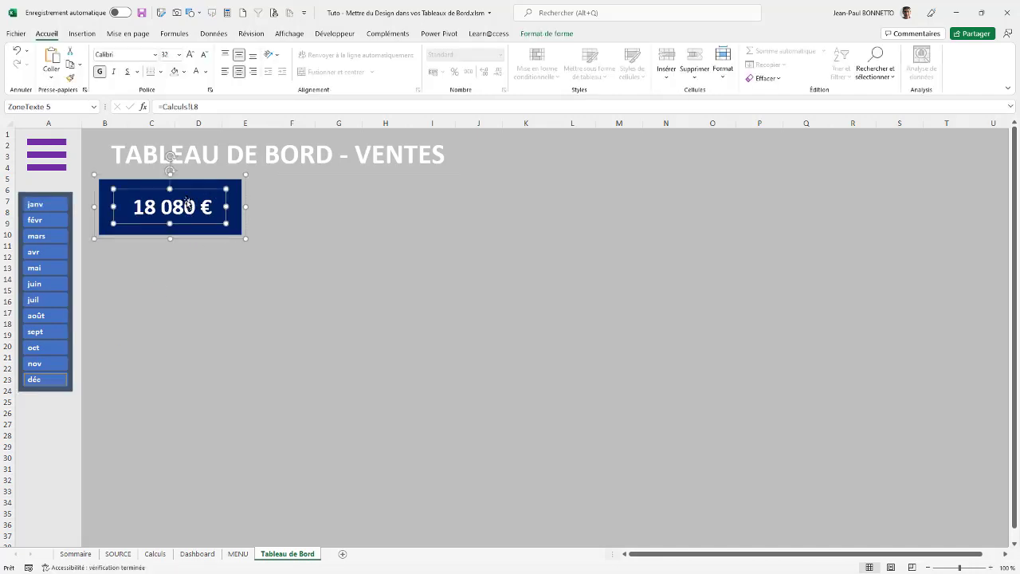
left_click(56, 178)
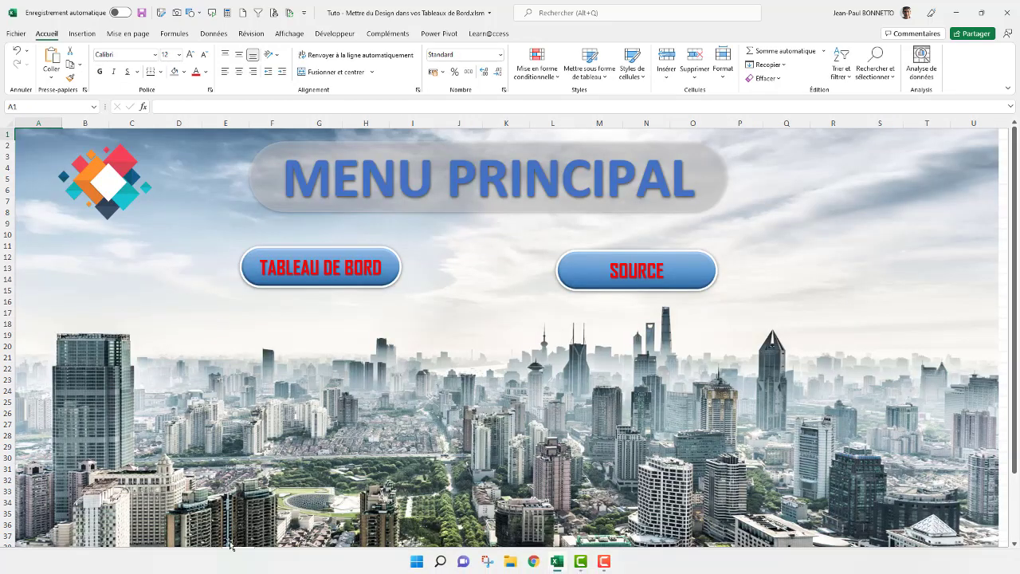
Move the Dashboard sheet ahead of Calculs in the sheet order and return to the Tableau de Bord sheet.
left_click(156, 553)
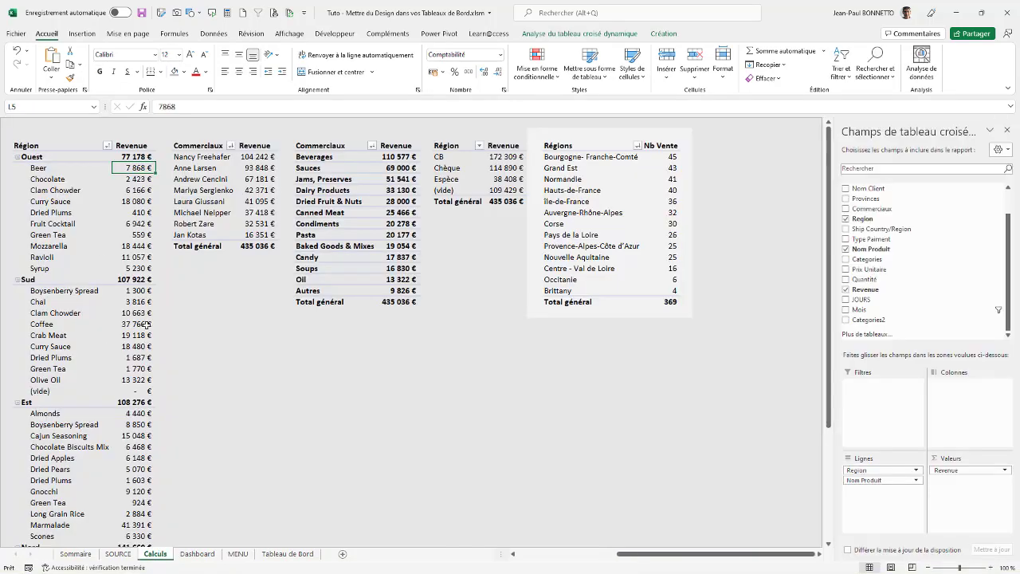
left_click(118, 554)
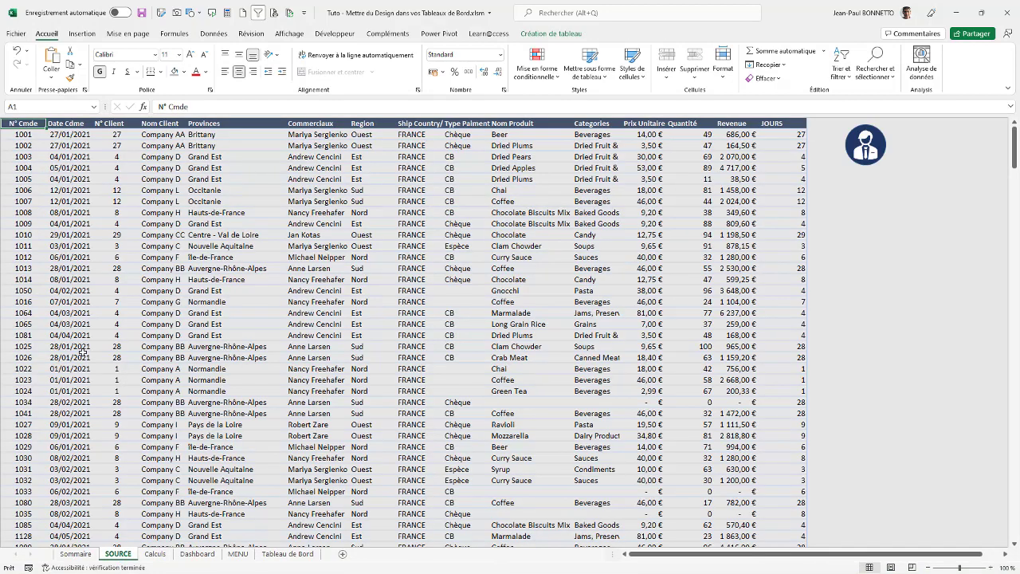
left_click_drag(174, 558, 164, 554)
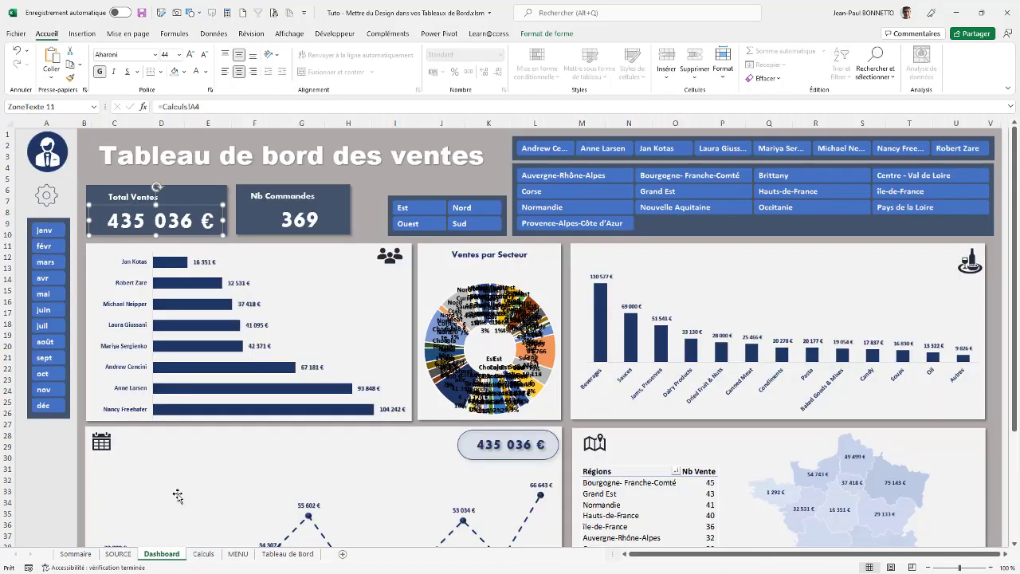
left_click(237, 554)
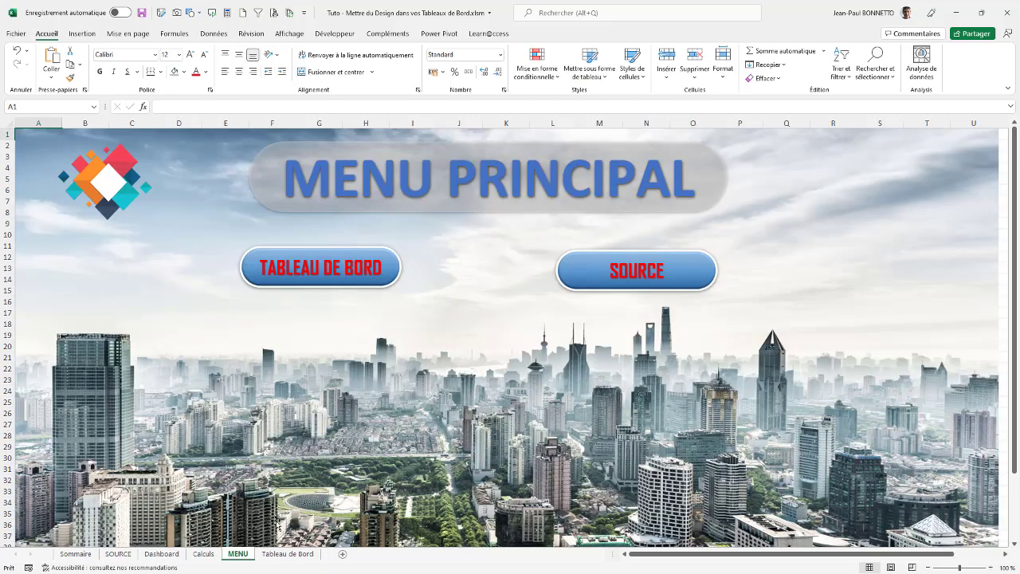
left_click(285, 553)
left_click(155, 278)
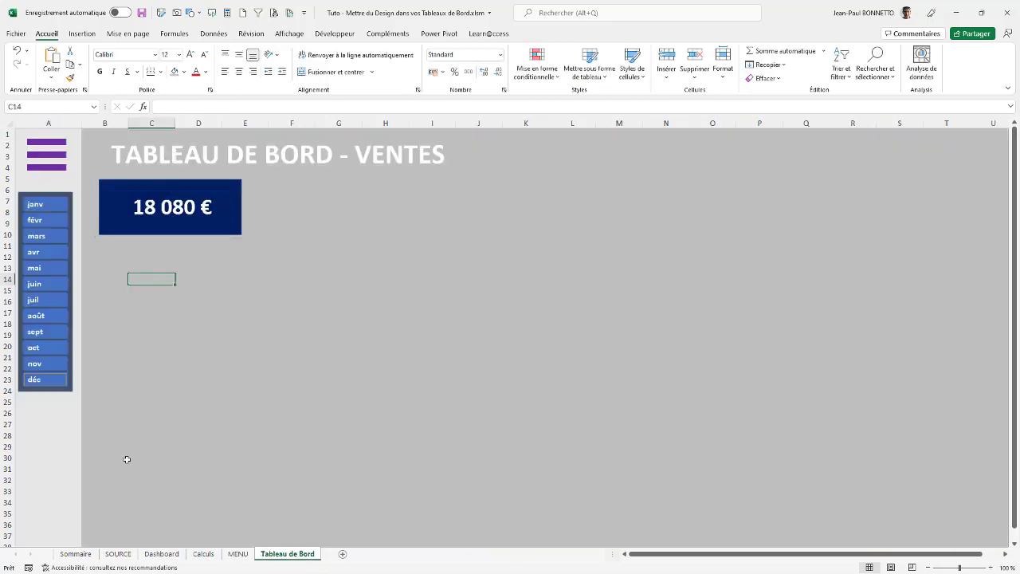
Remove the Nom Produit field from the rows of the Région pivot table on the Calculs sheet.
left_click(200, 554)
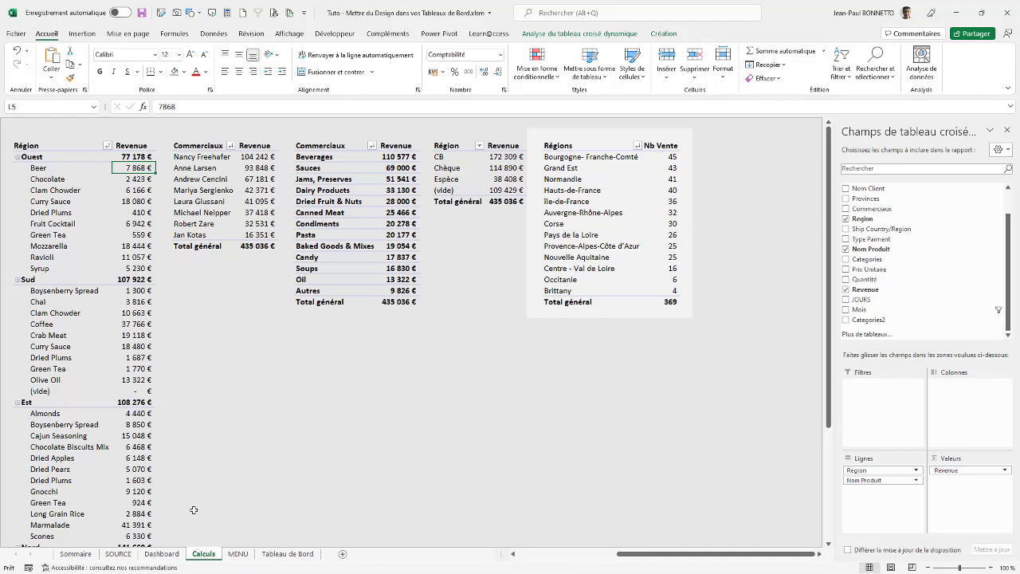
left_click(52, 179)
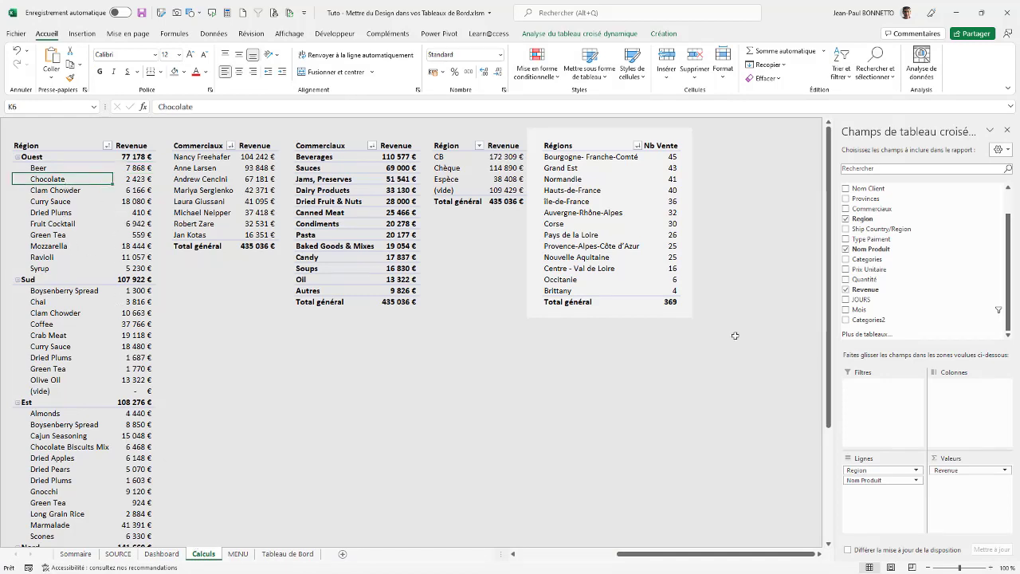
left_click_drag(866, 473, 141, 172)
left_click(70, 254)
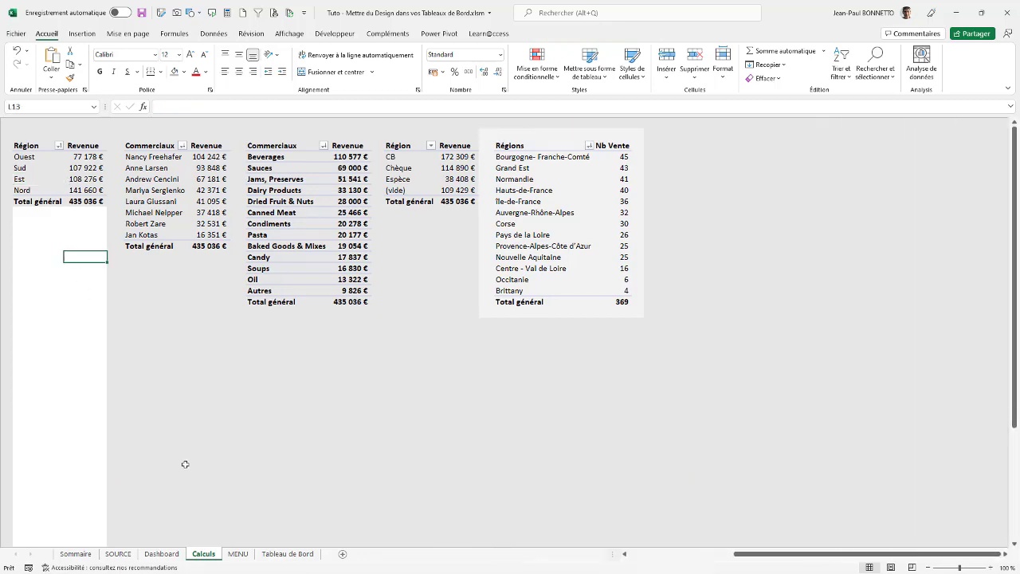
Retest the month slicer on the Tableau de Bord sheet with janv to juin, janv to oct and all twelve months.
left_click(238, 553)
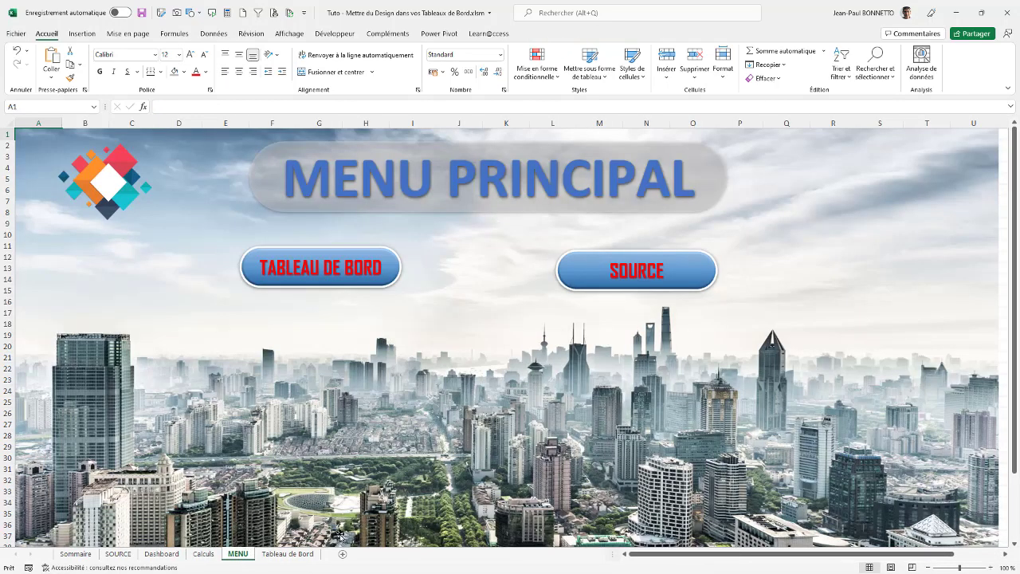
left_click(300, 553)
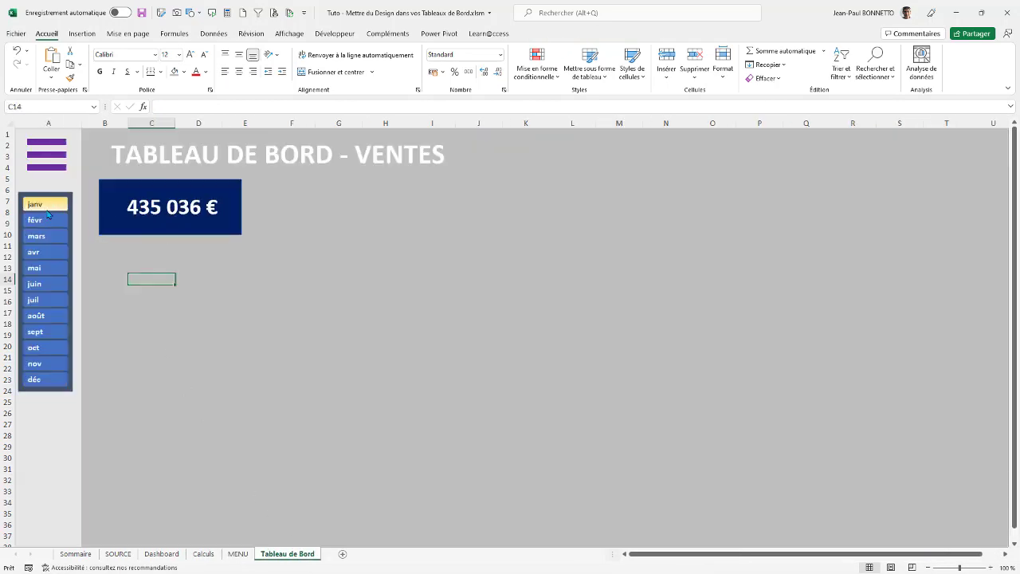
left_click_drag(35, 204, 35, 284)
left_click_drag(35, 204, 35, 347)
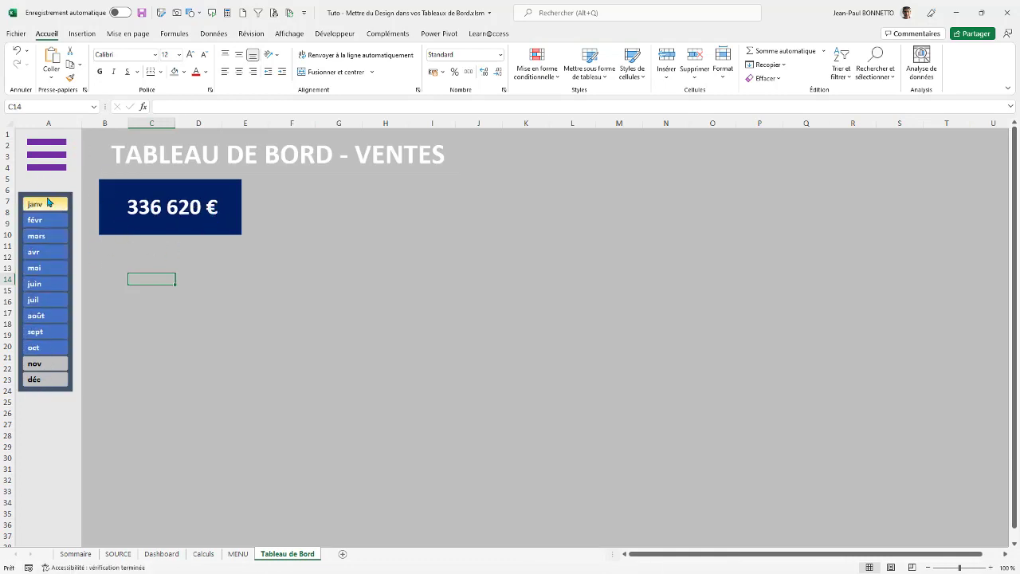
left_click_drag(56, 204, 60, 382)
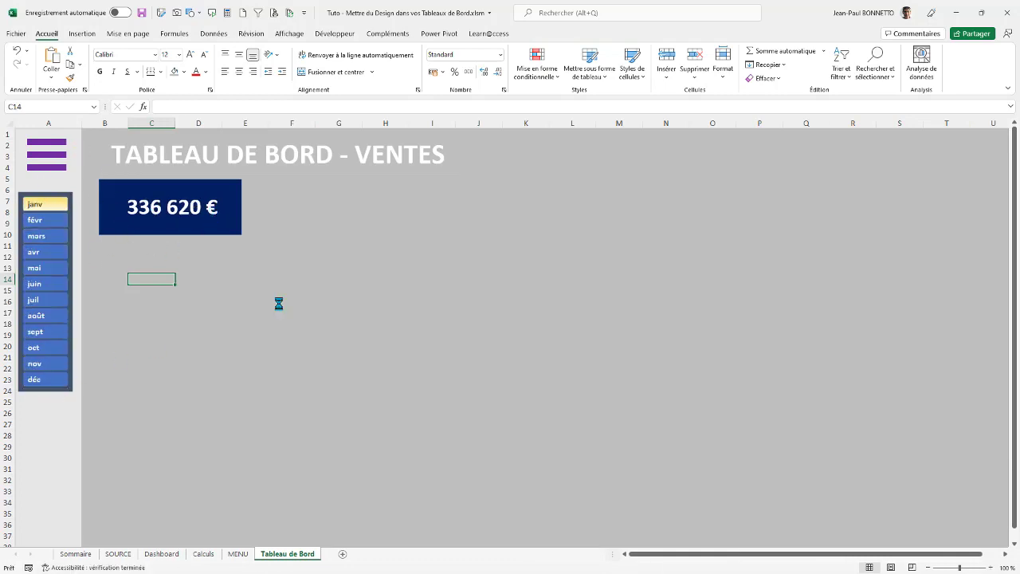
left_click(66, 422)
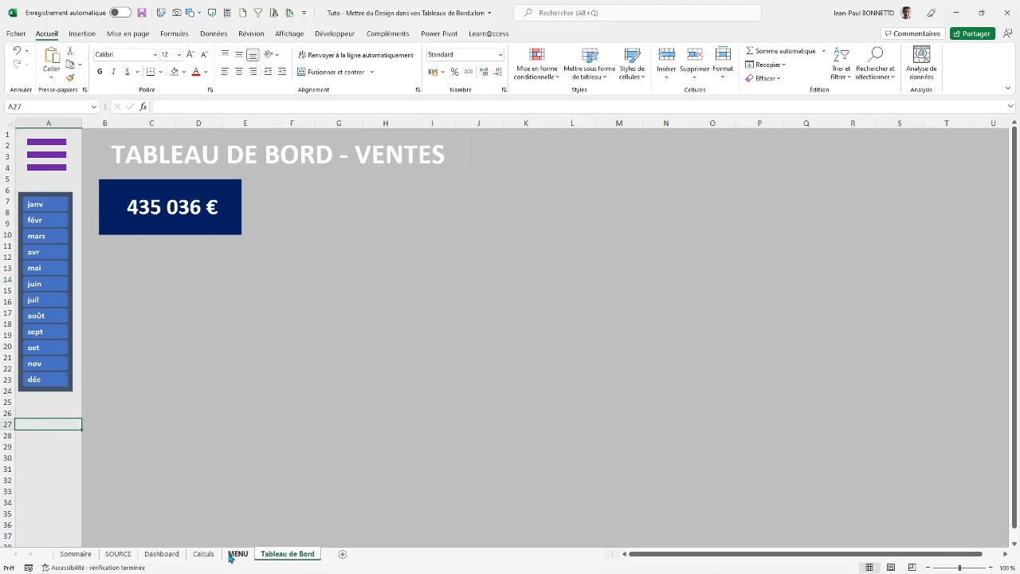
Insert a clustered column pivot chart from the Commerciaux revenue pivot table on the Calculs sheet.
left_click(203, 552)
left_click(154, 193)
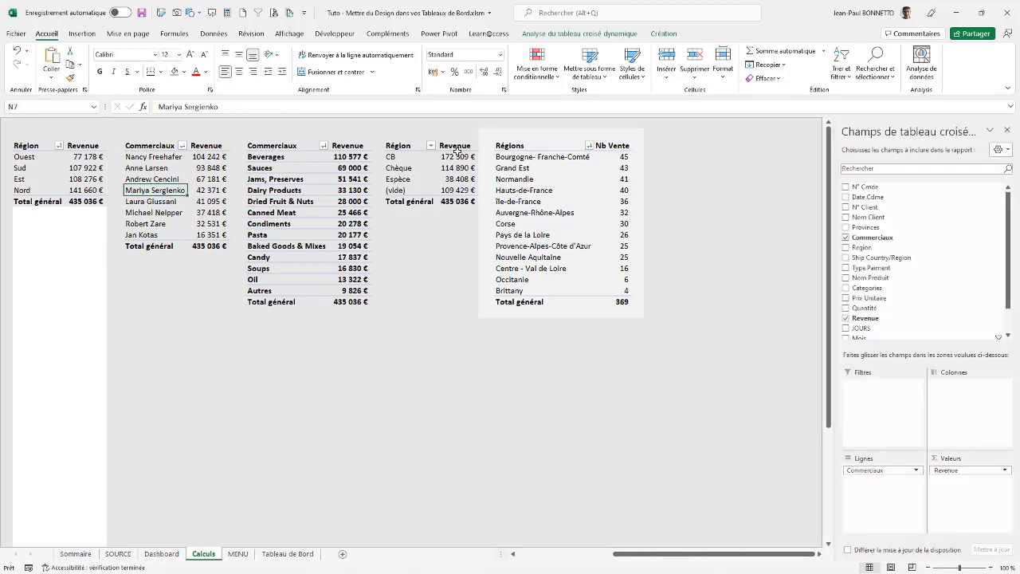
left_click(558, 35)
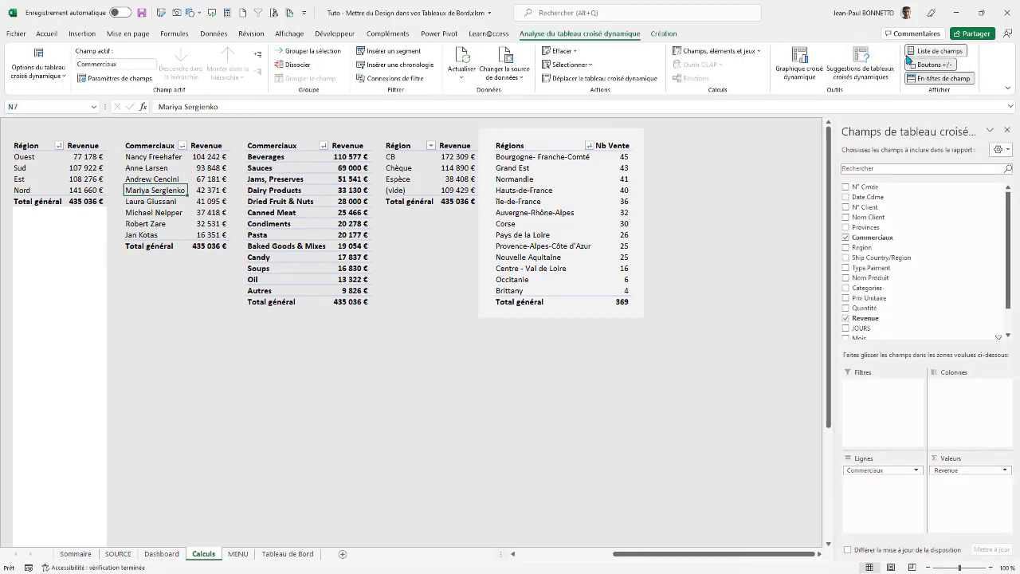
left_click(800, 60)
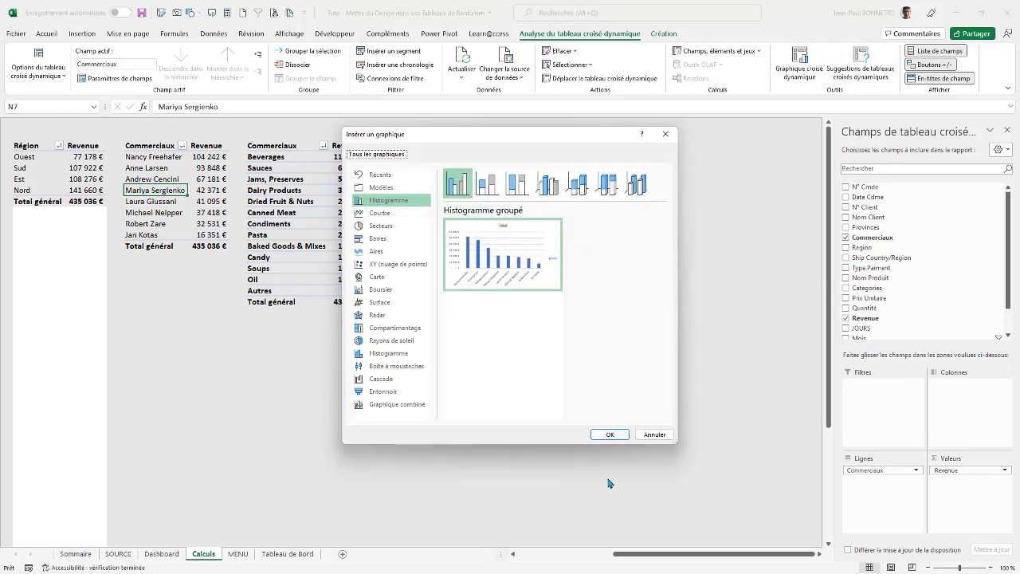
left_click(608, 436)
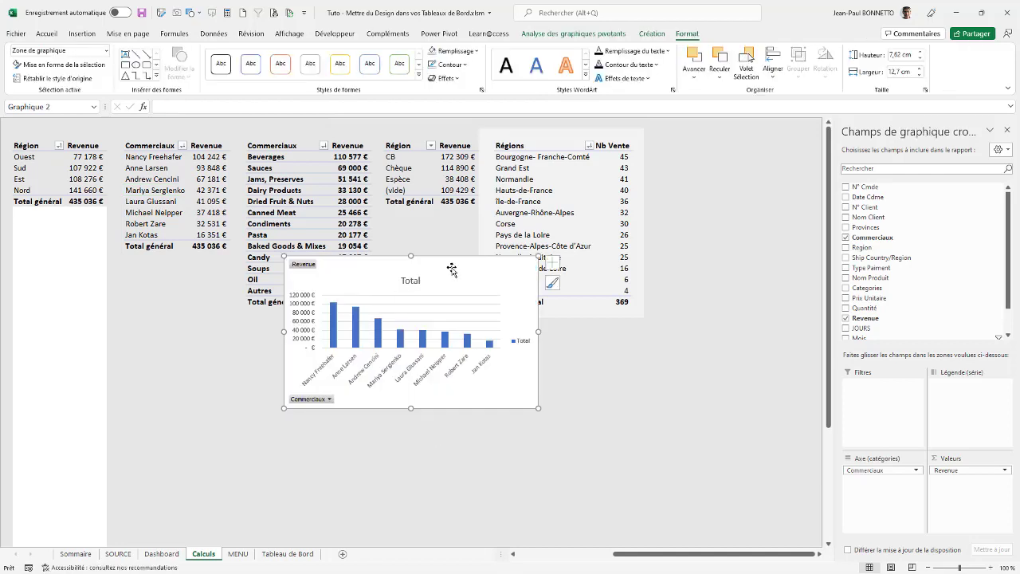
Move the new pivot chart to the Tableau de Bord sheet, below the sales card, and enlarge it to about 9.16 by 15.37 cm.
key("Delete")
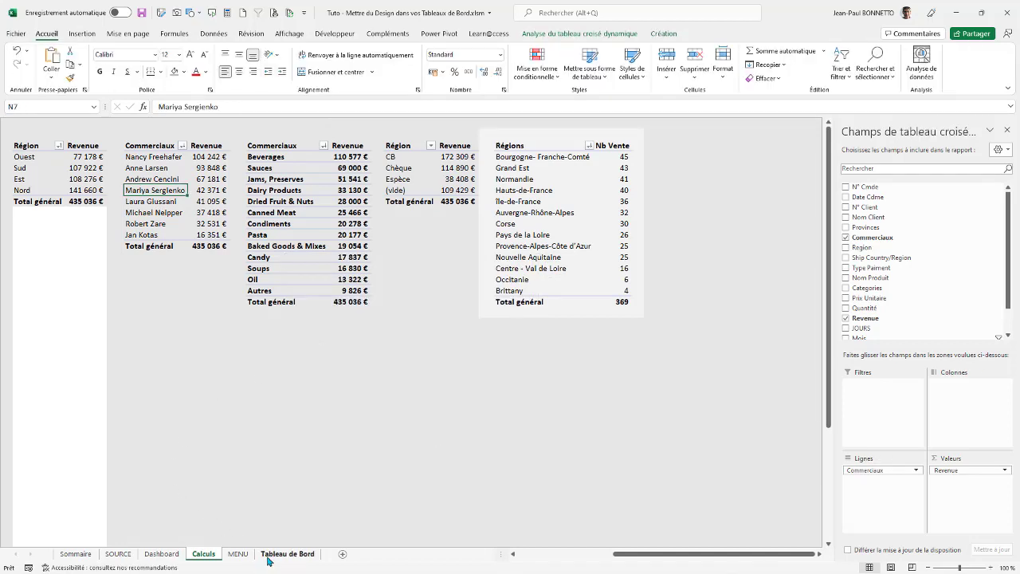
left_click(279, 553)
left_click(165, 294)
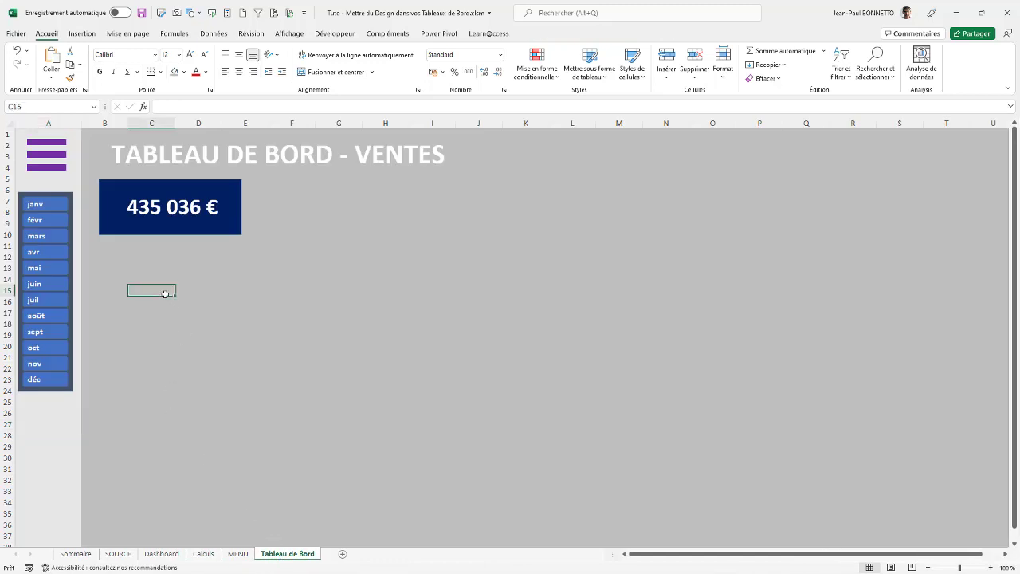
key("ctrl+v")
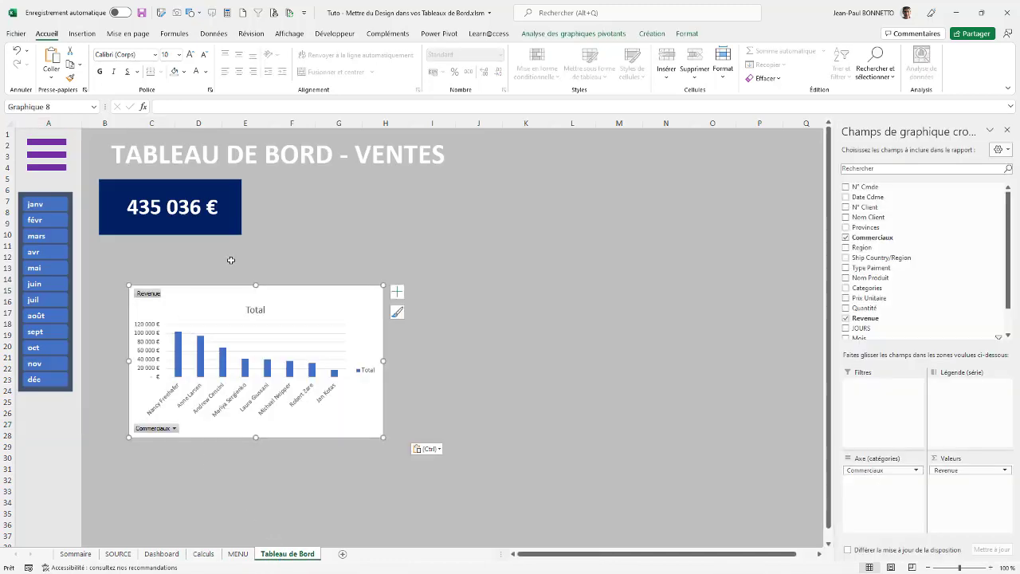
left_click_drag(218, 288, 190, 260)
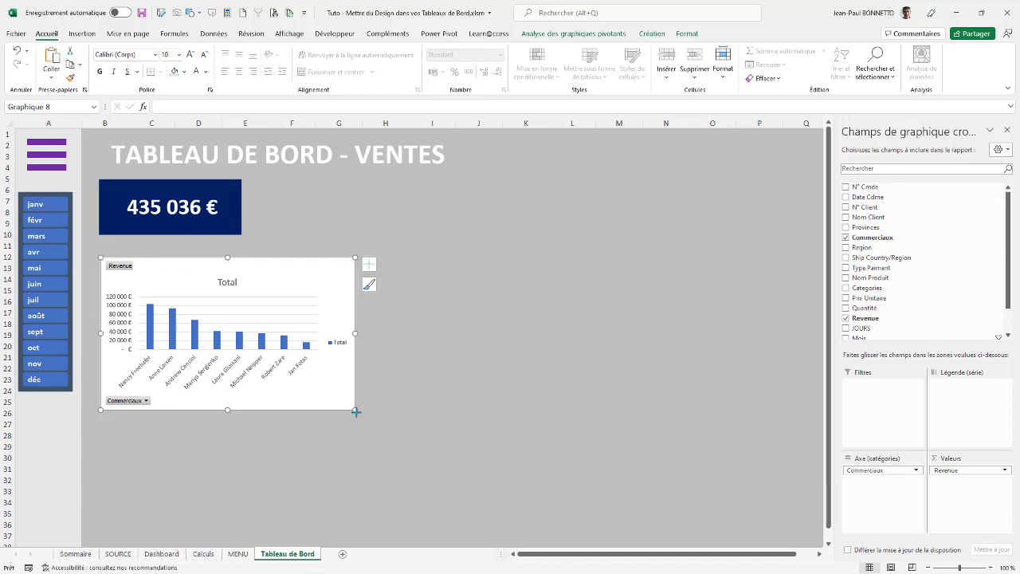
left_click_drag(355, 412, 408, 439)
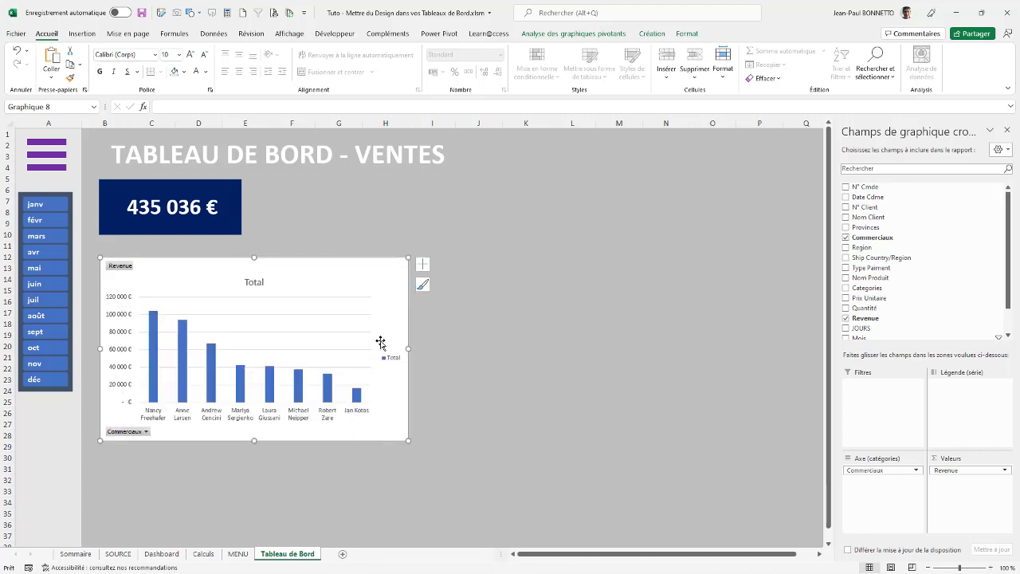
Remove the chart's legend and primary vertical axis, and add data labels to the columns.
left_click(423, 265)
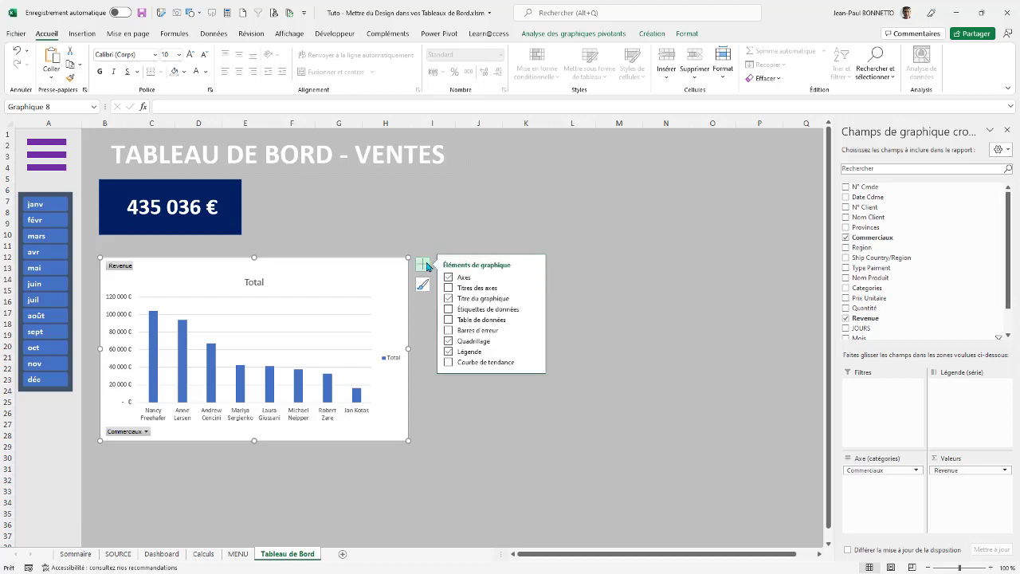
left_click(448, 351)
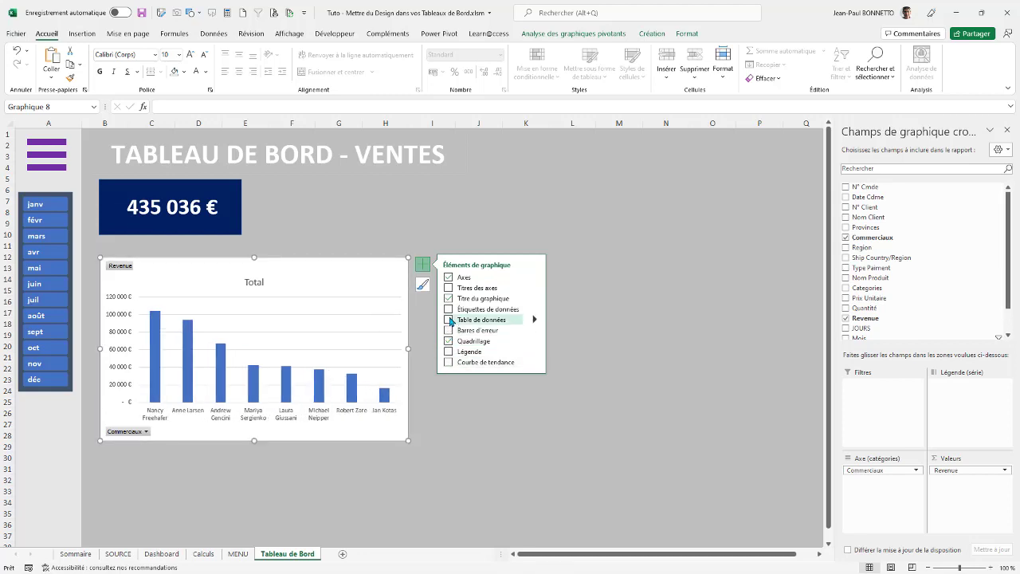
left_click(533, 276)
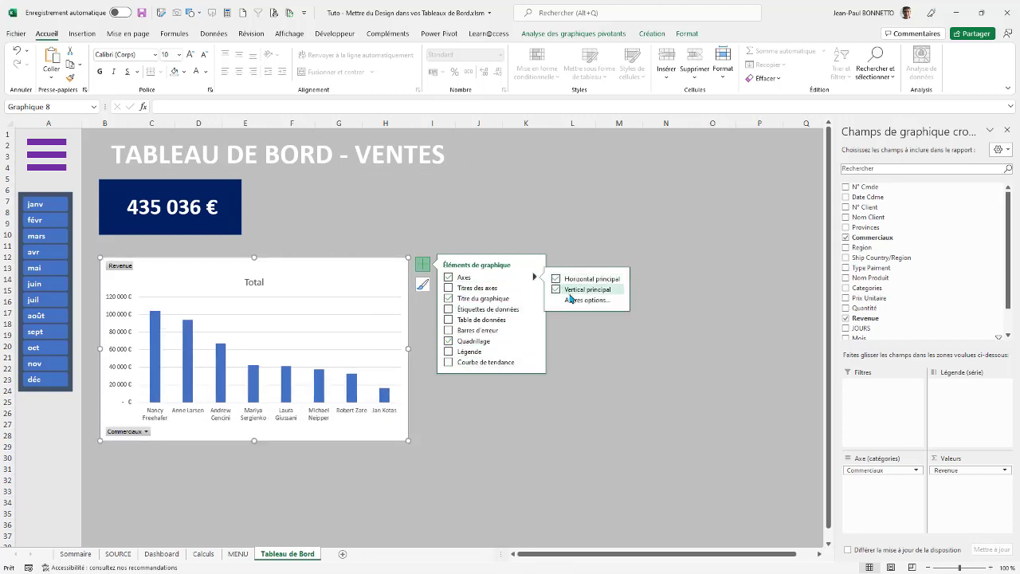
left_click(567, 290)
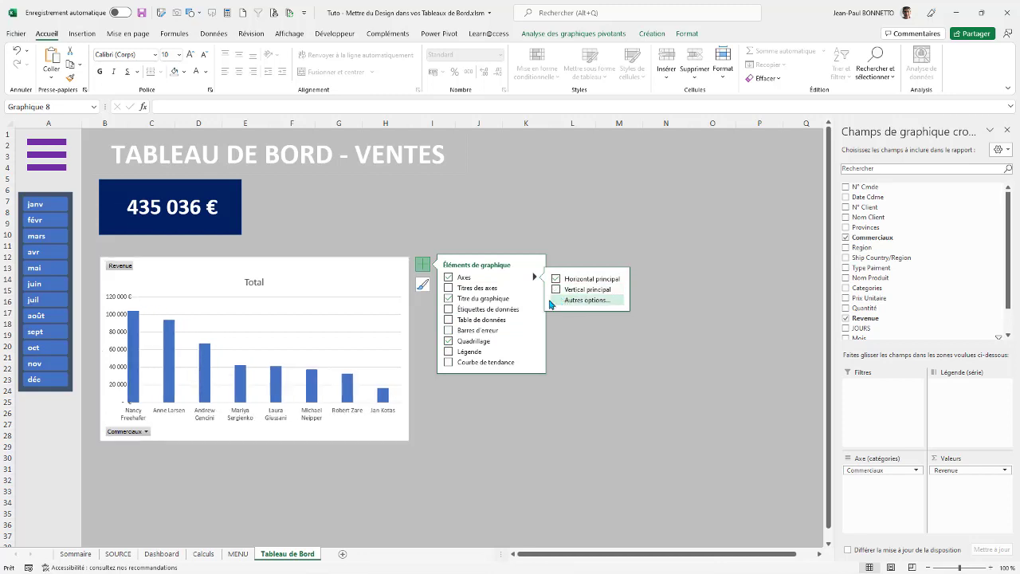
left_click(450, 310)
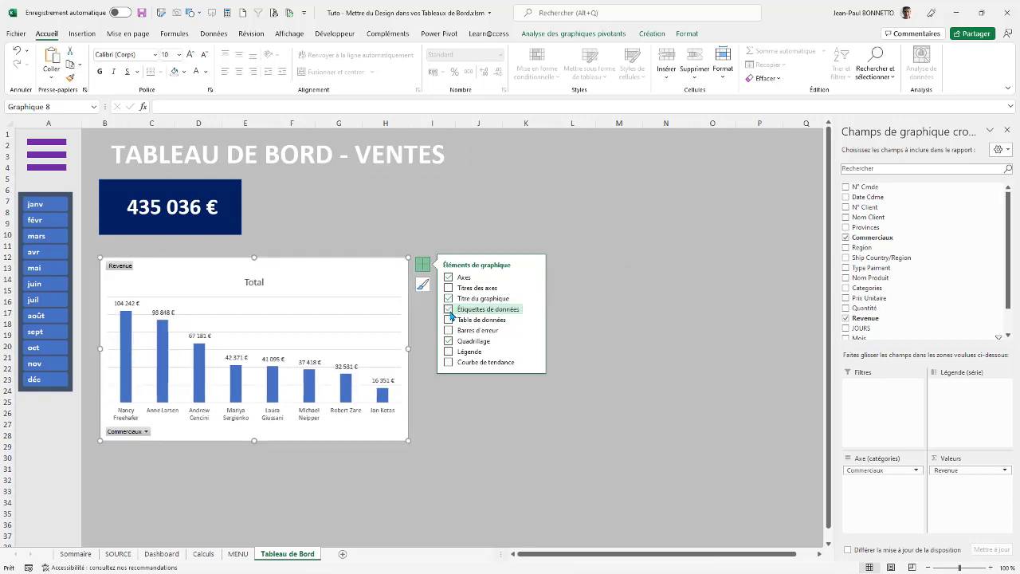
Hide all field buttons on the pivot chart and remove its gridlines.
right_click(141, 432)
left_click(192, 394)
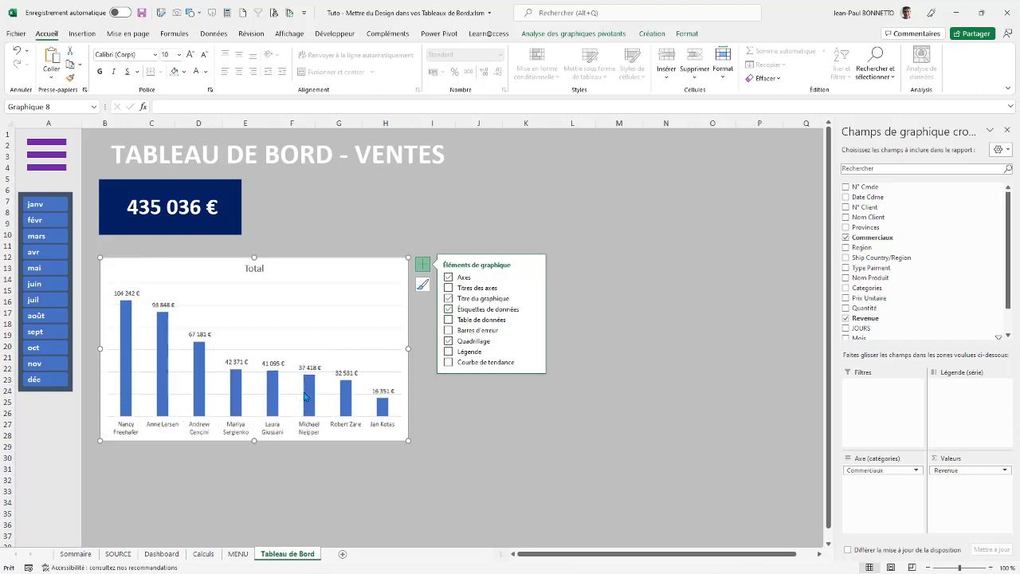
left_click(448, 341)
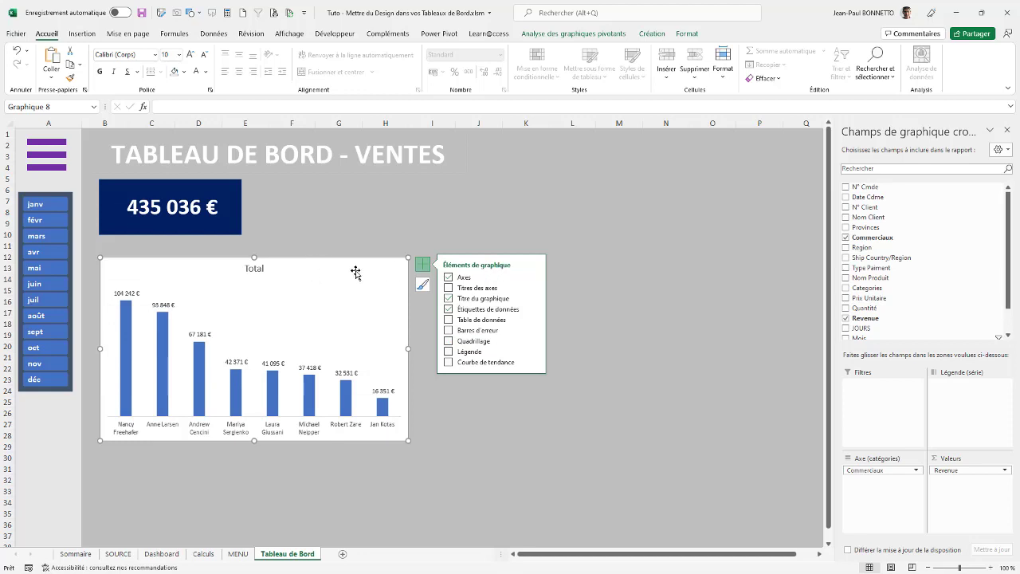
Replace the chart title with "CA par Commerciaux".
left_click(249, 269)
double_click(252, 269)
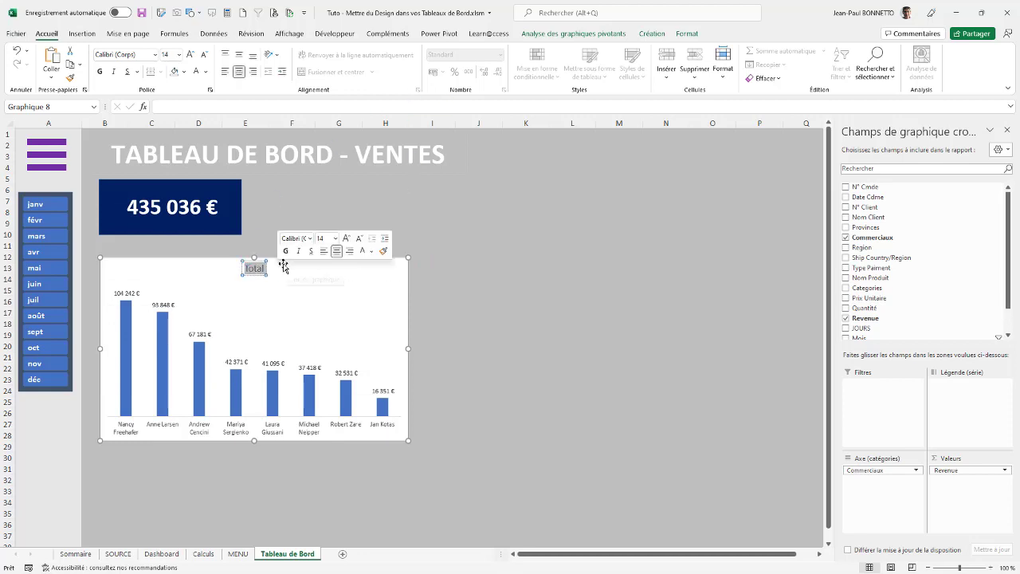
type("CA par Co")
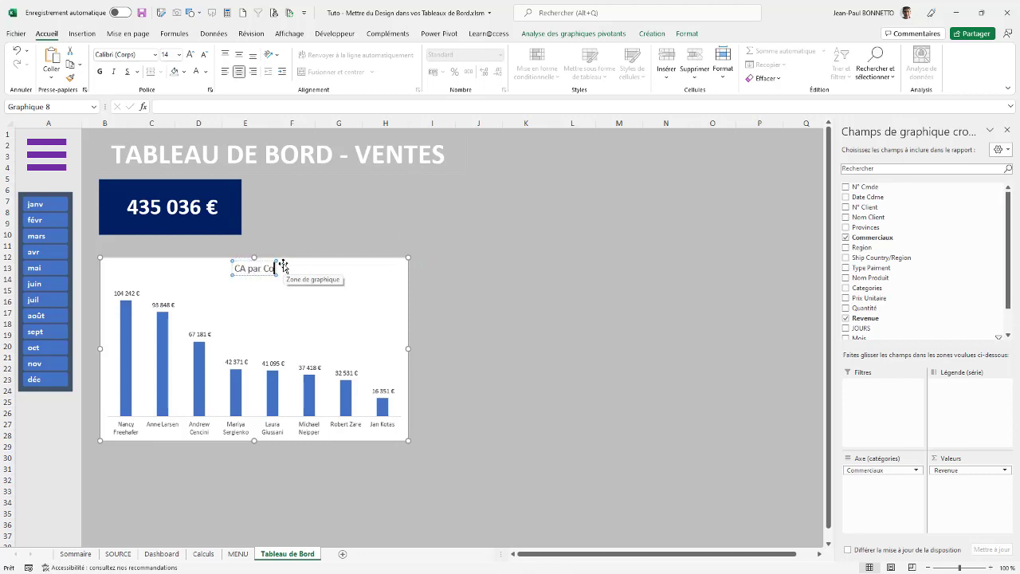
type("mmerciaux")
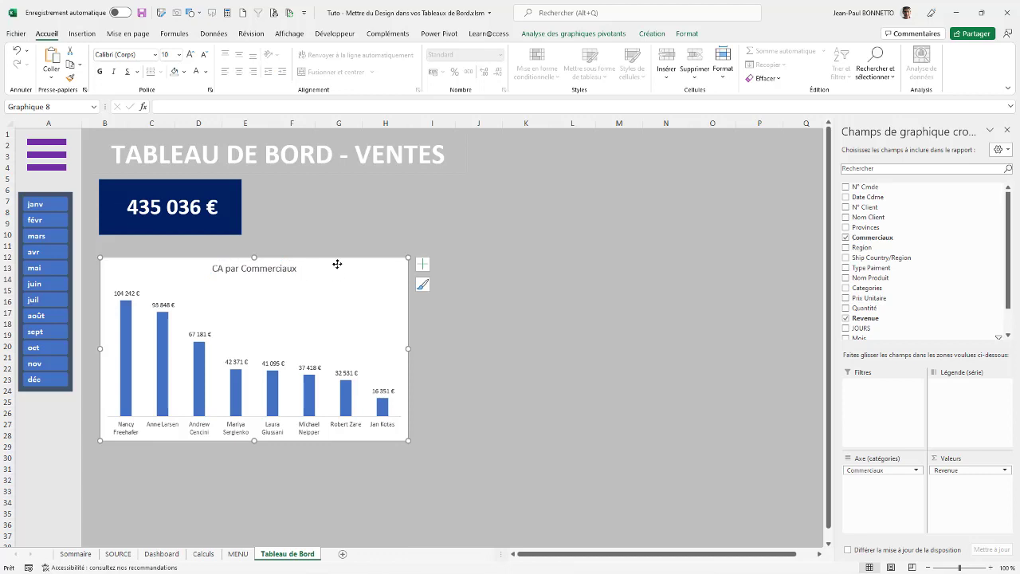
Set the chart area to no fill so the sheet's grey background shows through.
left_click(687, 34)
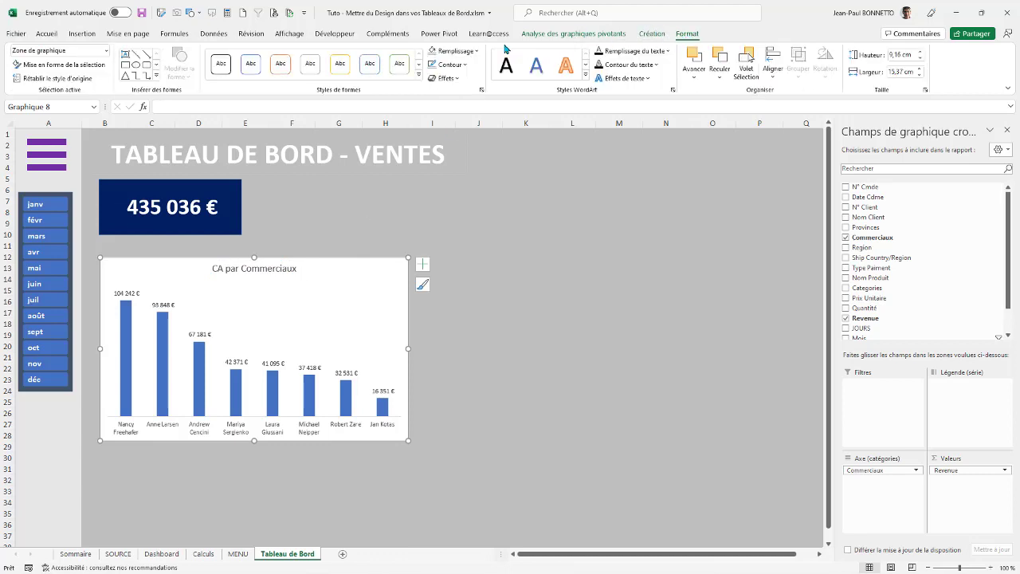
left_click(477, 52)
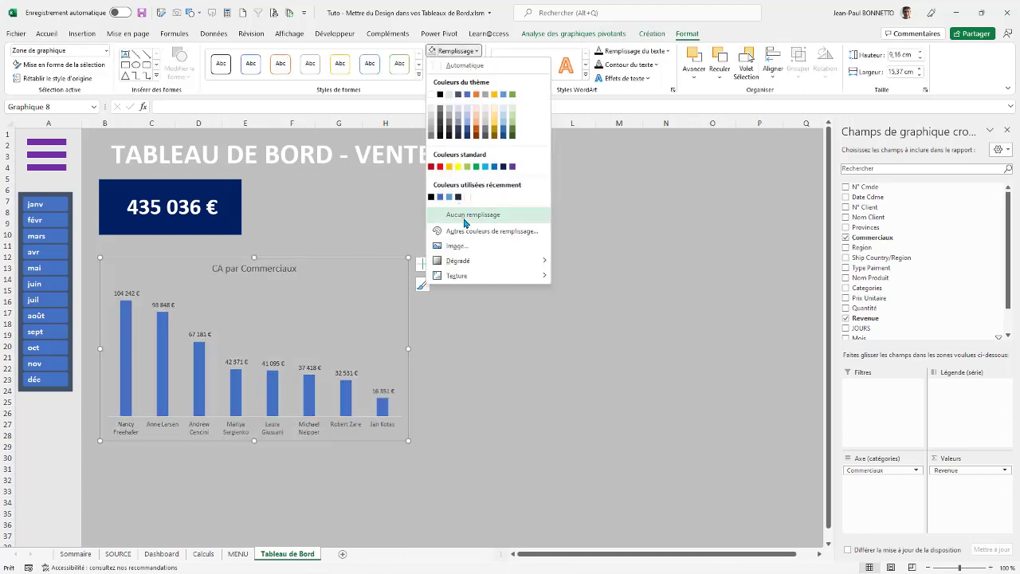
left_click(466, 220)
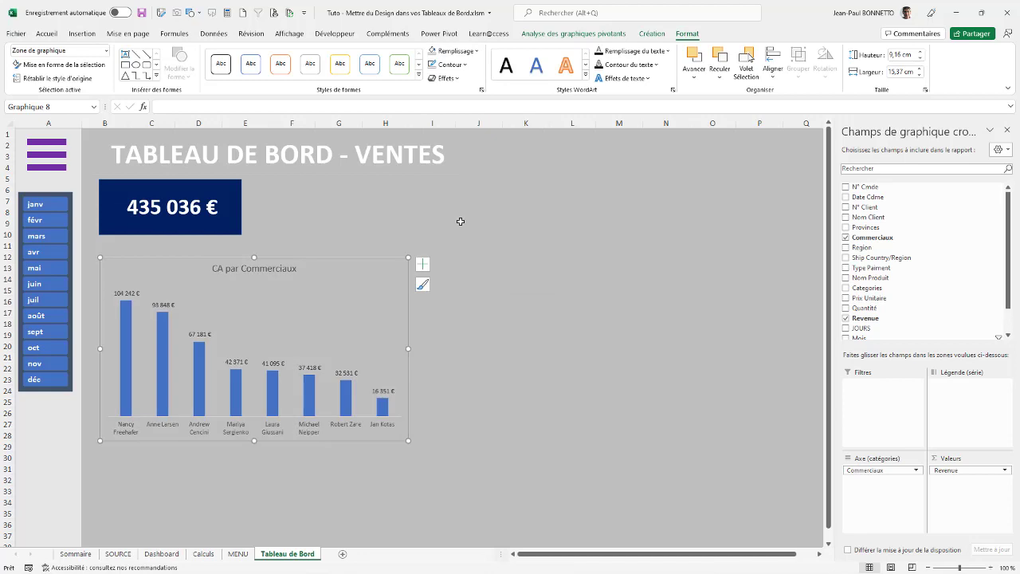
Make the chart title, the data labels and the salesperson names on the horizontal axis bold.
left_click(273, 269)
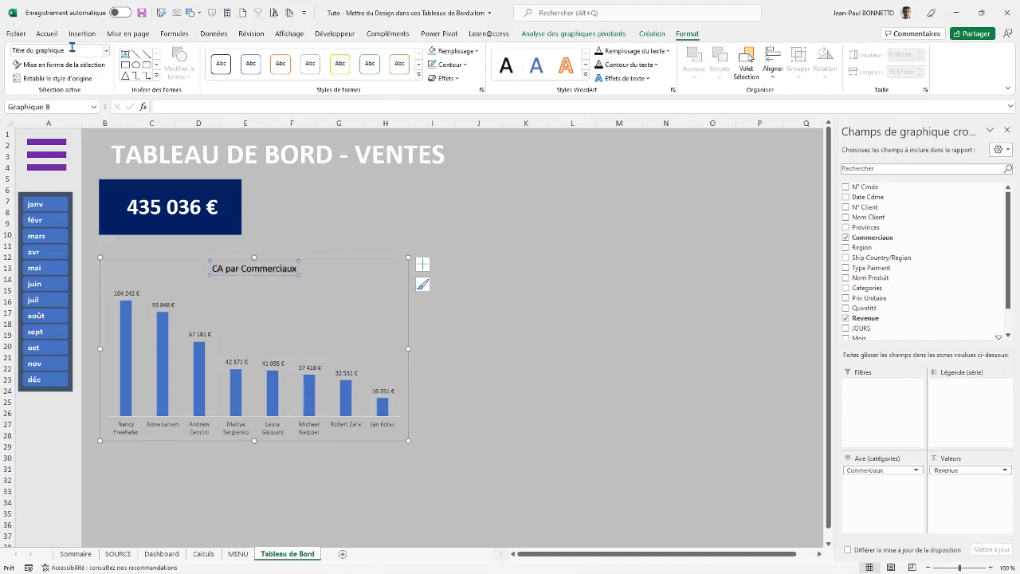
left_click(48, 34)
left_click(99, 71)
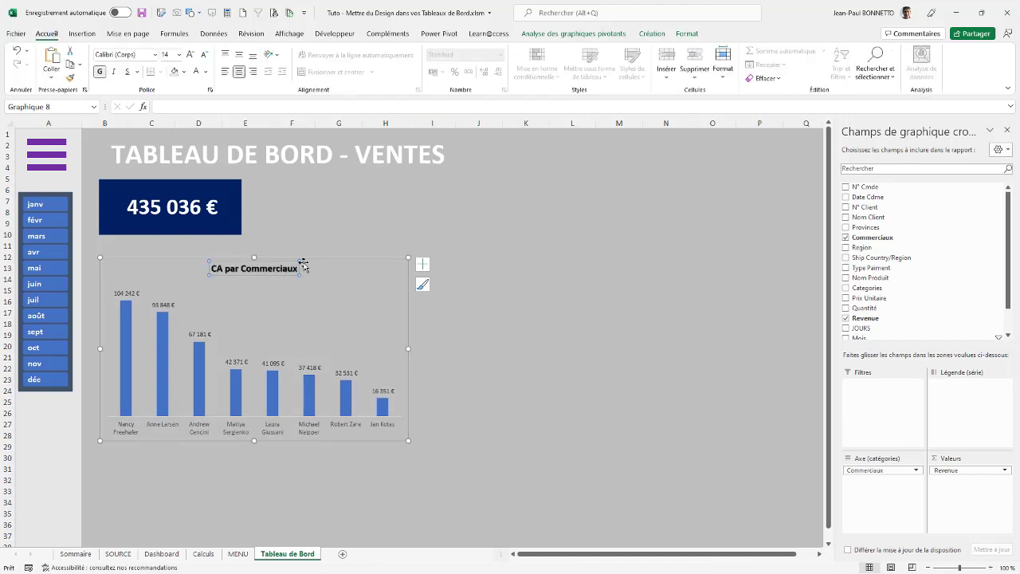
left_click(137, 299)
left_click(100, 71)
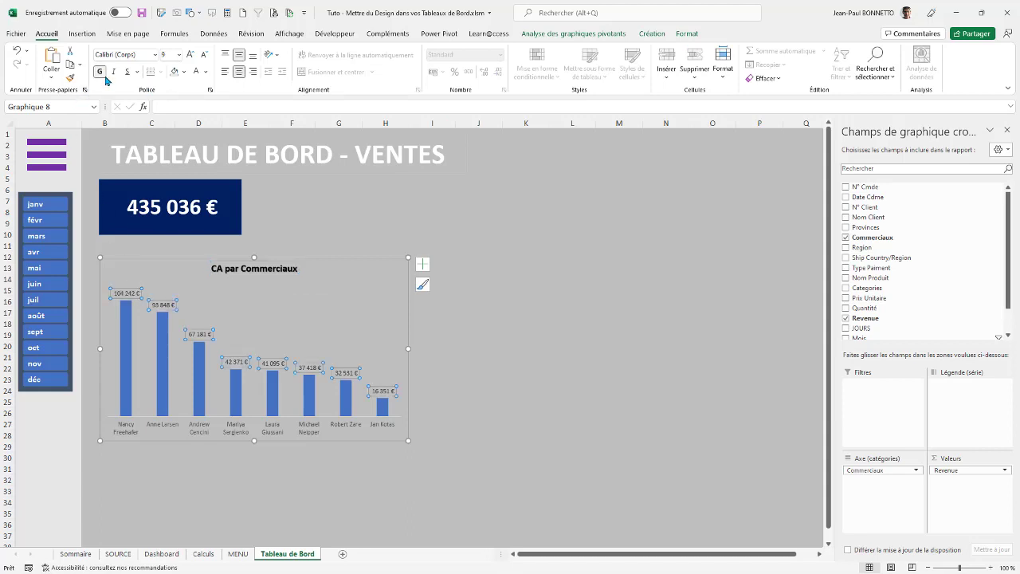
left_click(147, 435)
left_click(100, 71)
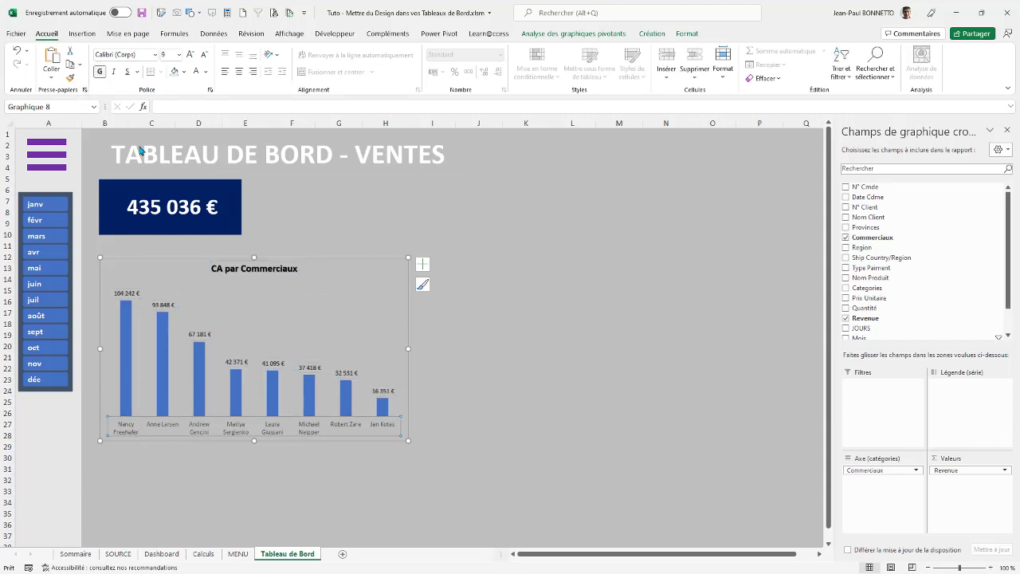
Fill the chart's column series with a dark blue theme colour.
right_click(166, 358)
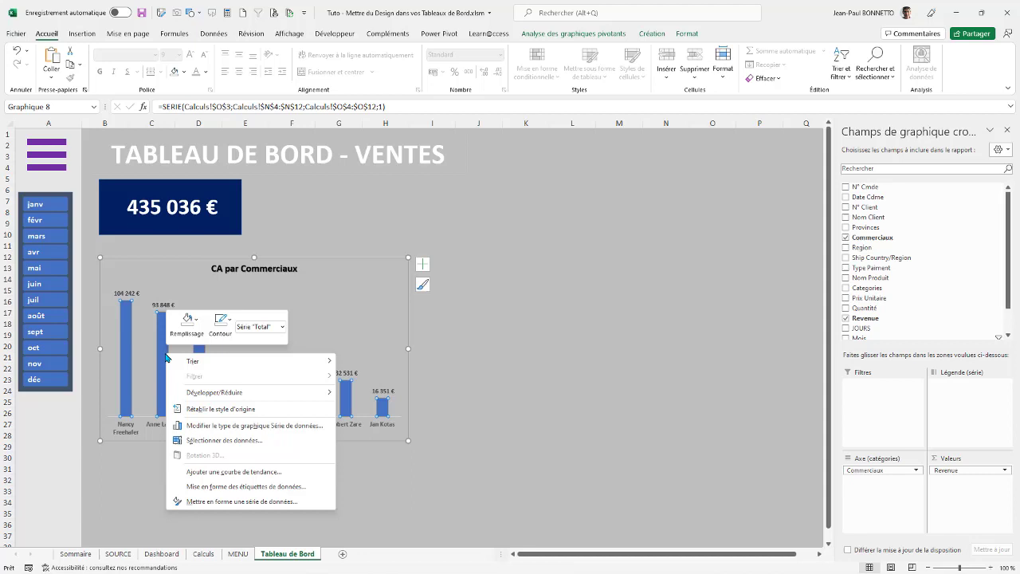
left_click(200, 323)
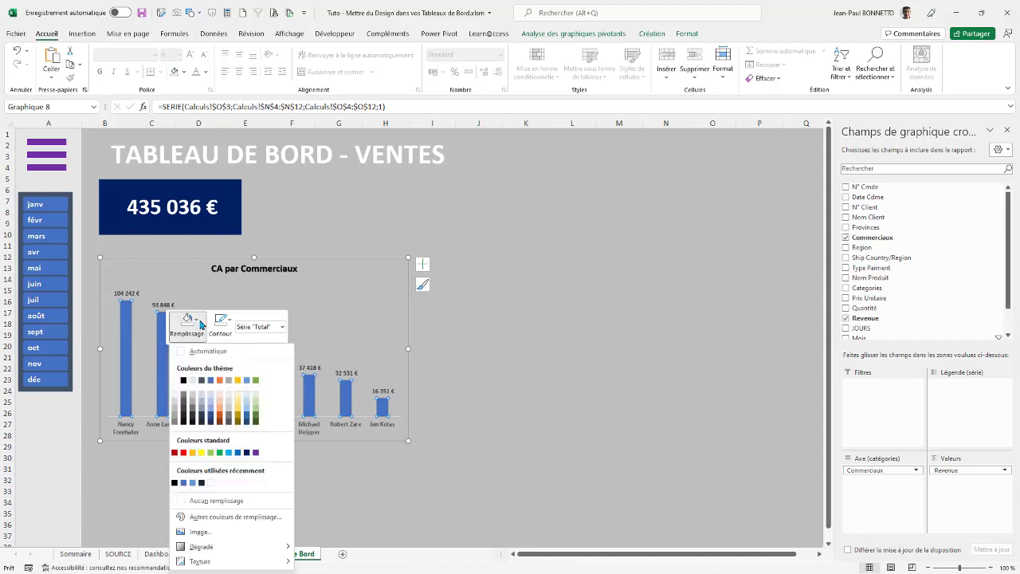
left_click(247, 425)
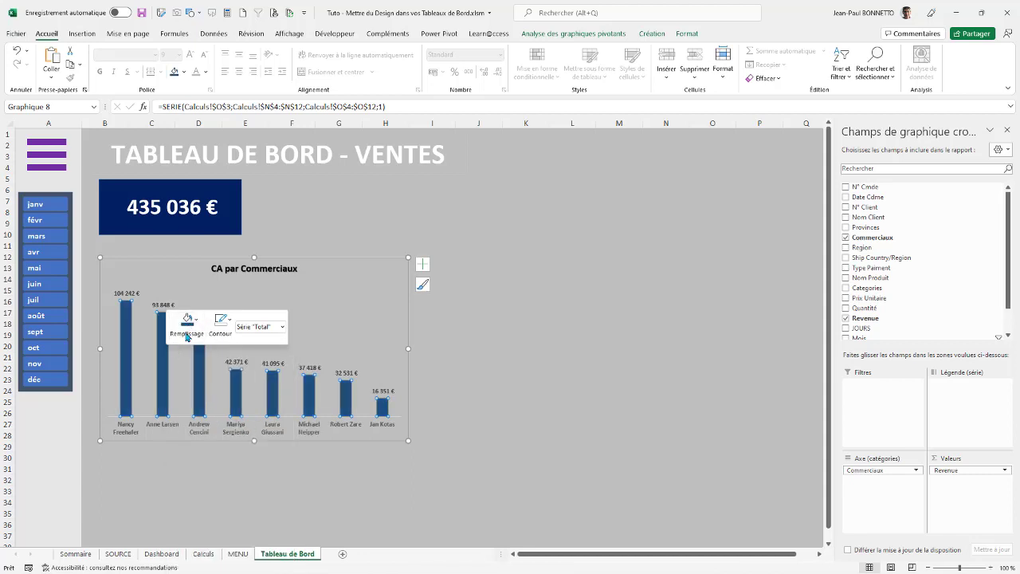
Widen the chart's columns by reducing the series gap width (Largeur de l'intervalle) to 49%.
left_click(161, 352)
right_click(162, 350)
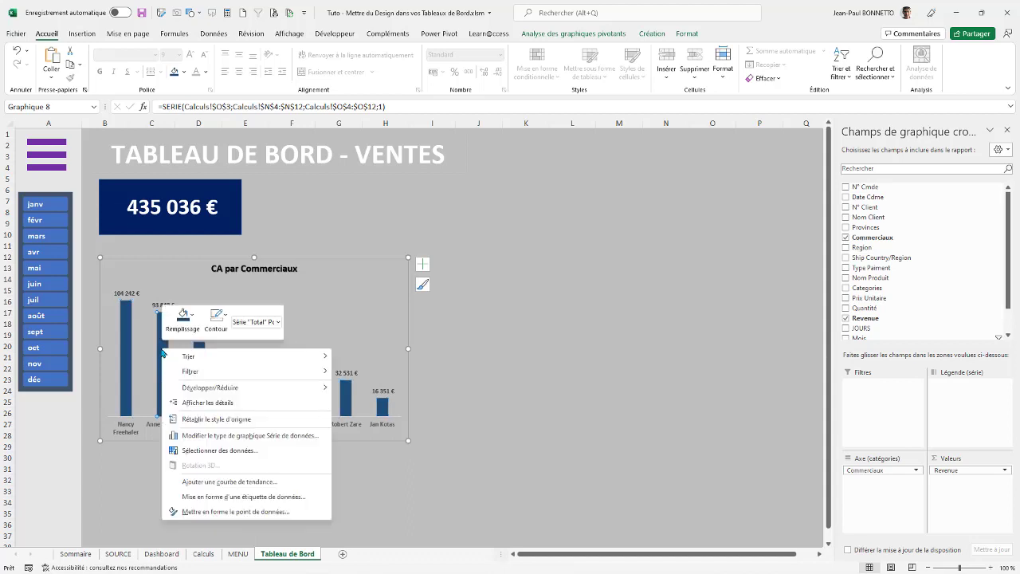
left_click(213, 511)
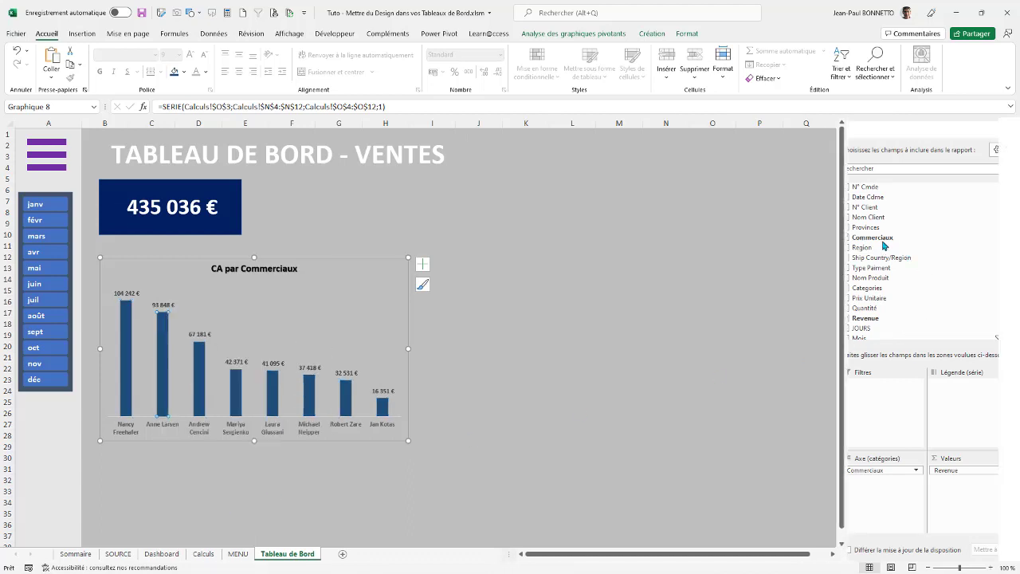
left_click_drag(849, 262, 799, 263)
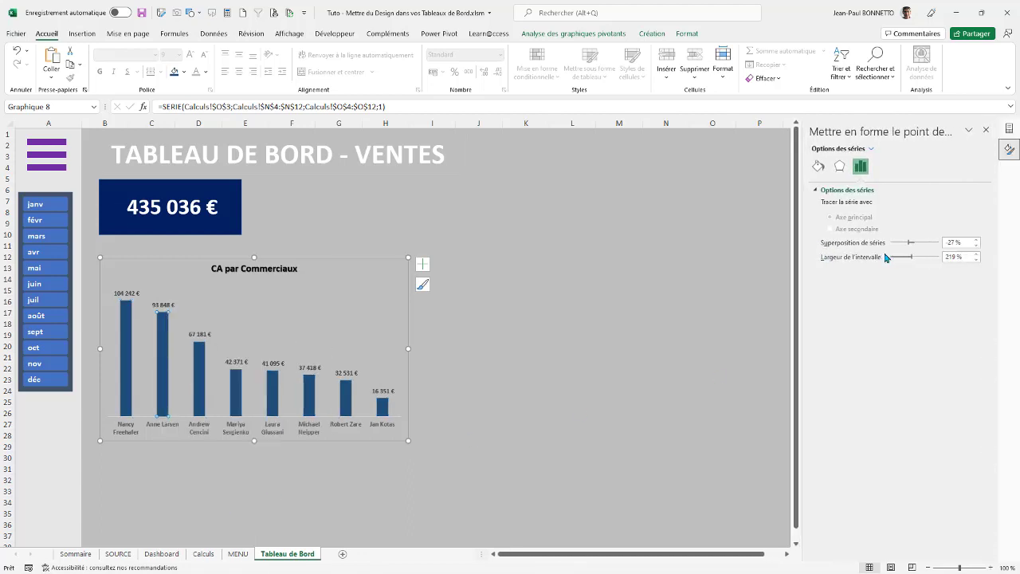
left_click_drag(912, 258, 895, 266)
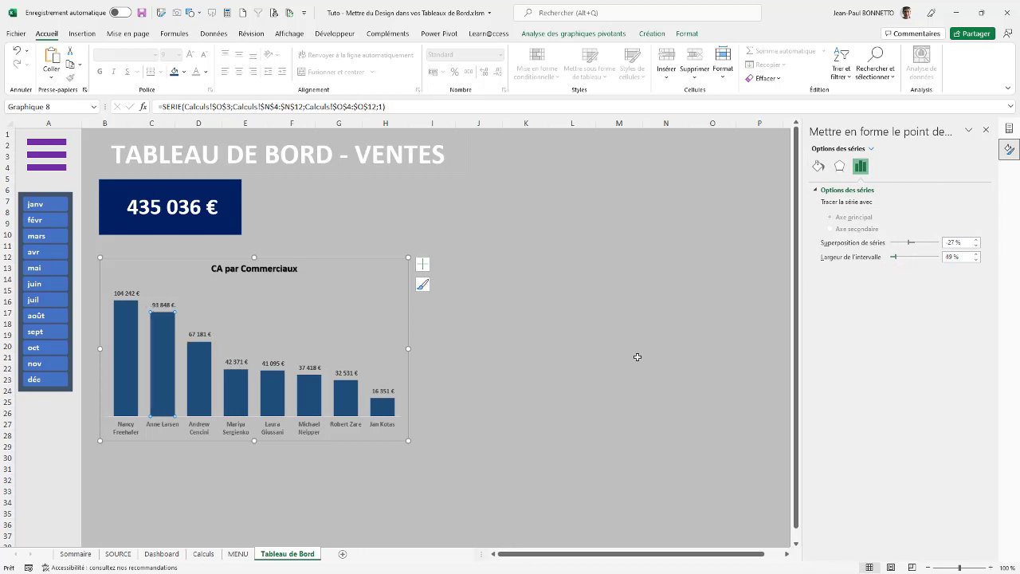
Increase the font size of the chart's data labels to 10.
left_click(126, 293)
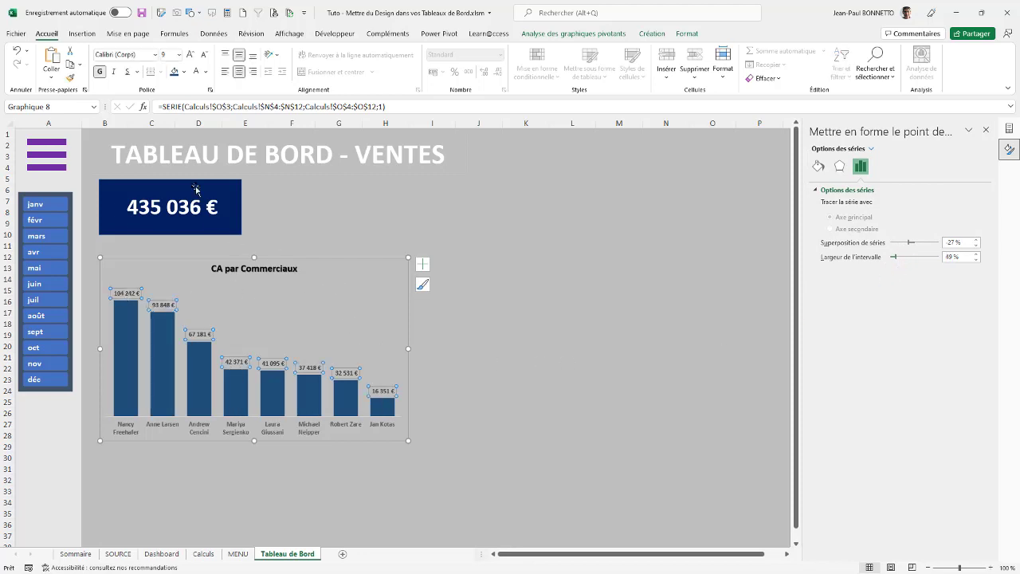
left_click(189, 54)
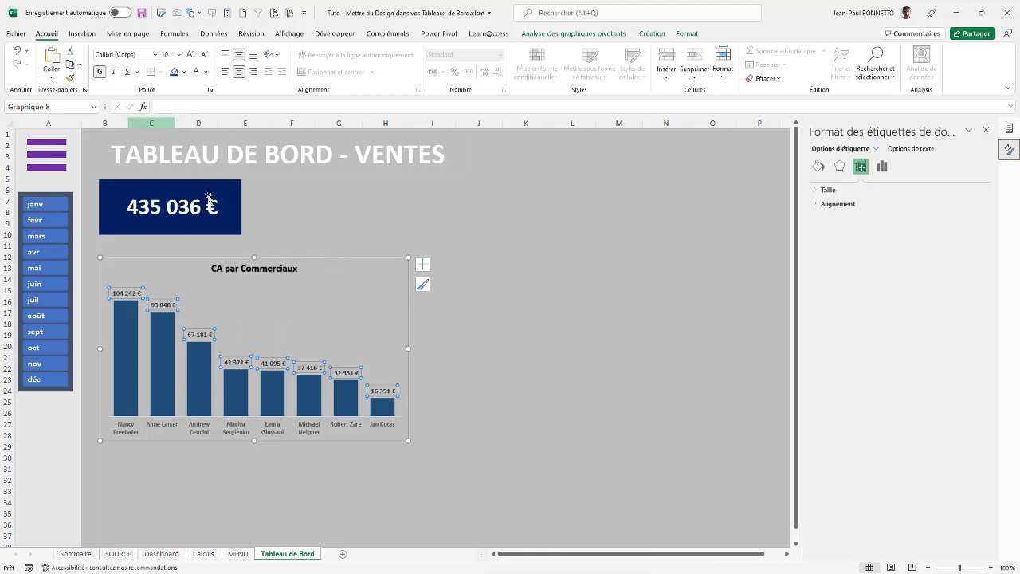
Remove the outline from the CA par Commerciaux chart area.
left_click(326, 262)
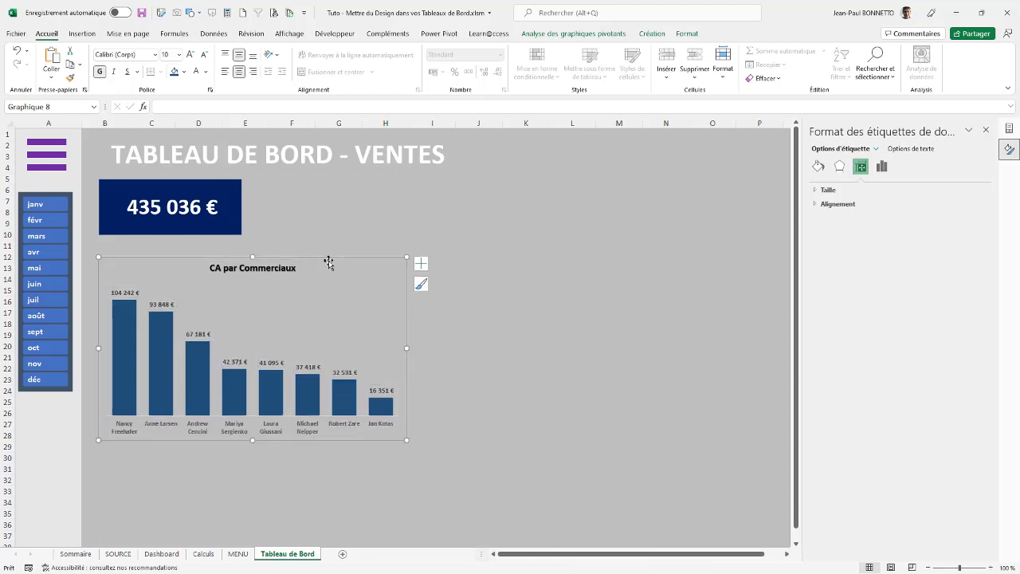
left_click(361, 232)
left_click(360, 263)
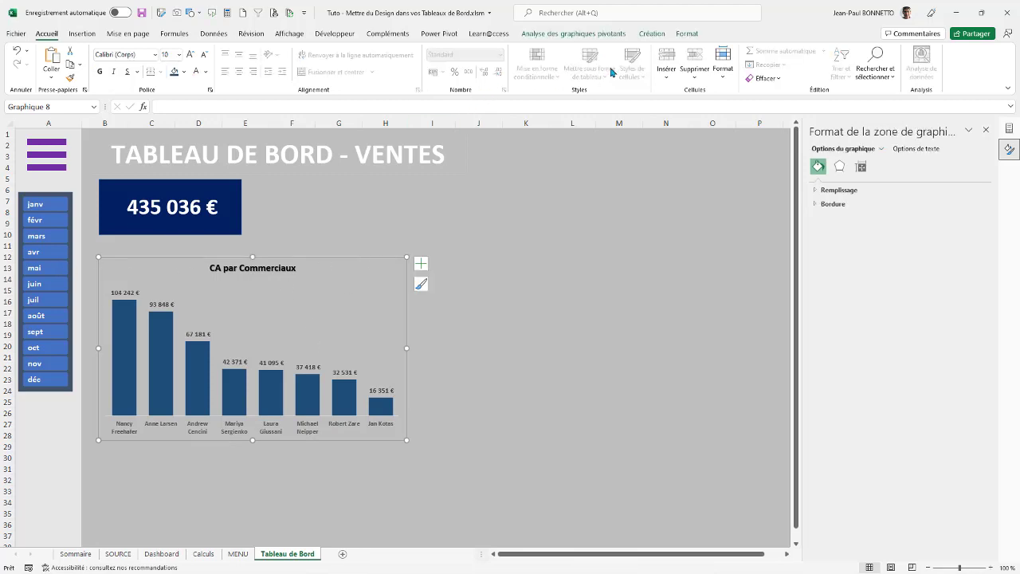
left_click(685, 35)
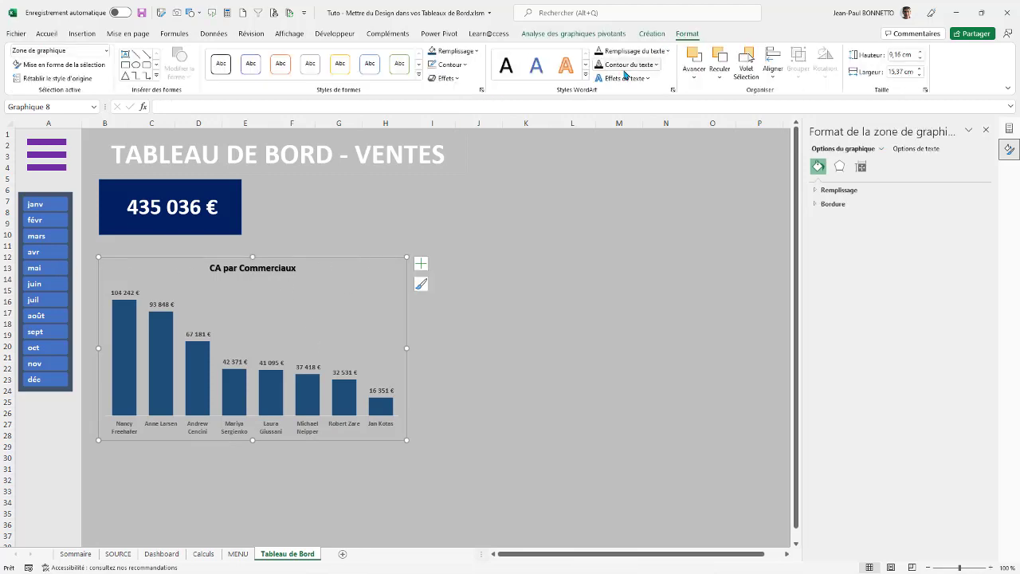
left_click(450, 64)
left_click(464, 228)
left_click(399, 223)
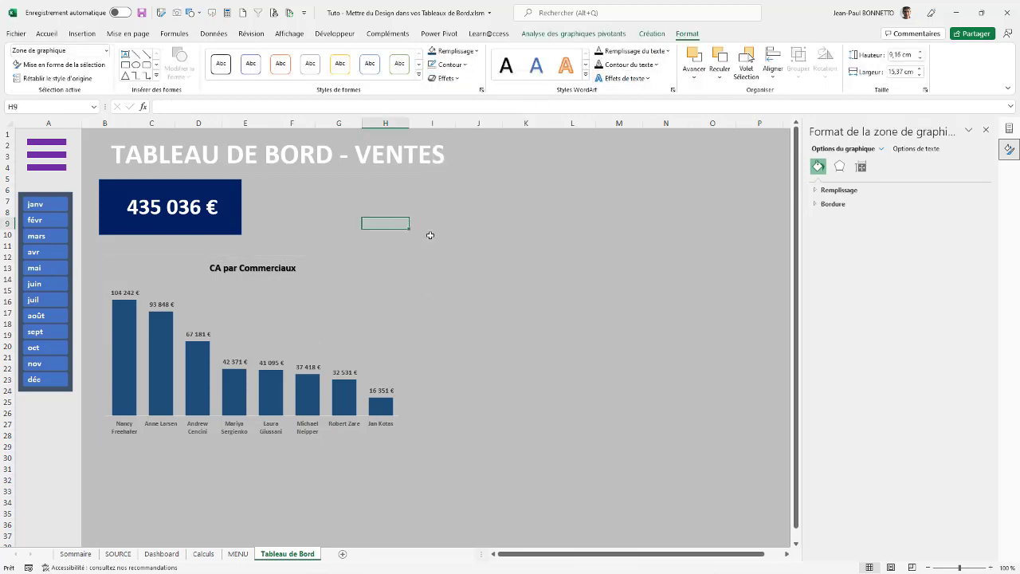
Shift the CA par Commerciaux chart slightly down and to the right on the sheet.
left_click(326, 298)
mouse_move(344, 265)
left_mouse_down()
mouse_move(364, 262)
mouse_move(348, 269)
left_mouse_up()
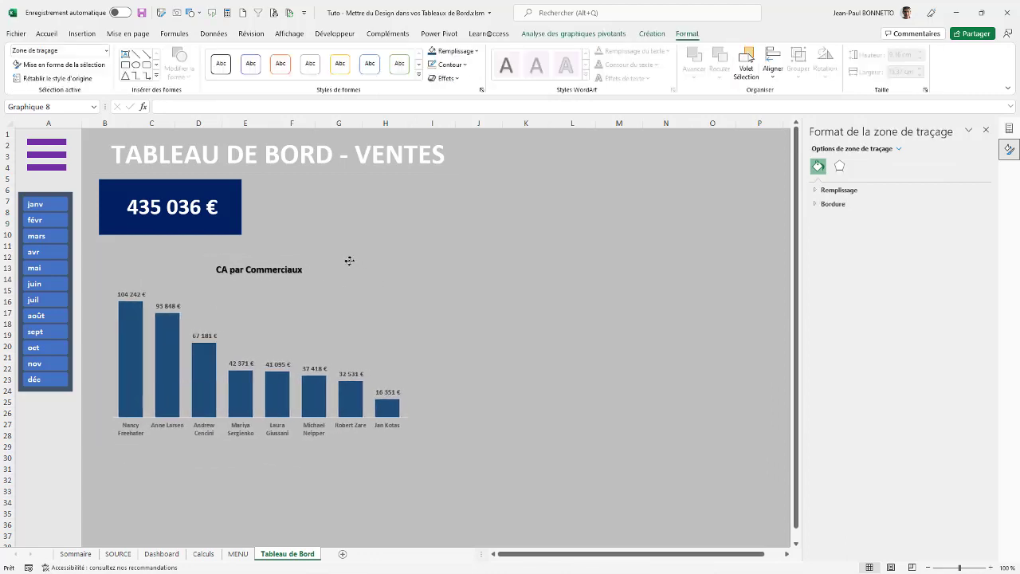
left_click(487, 232)
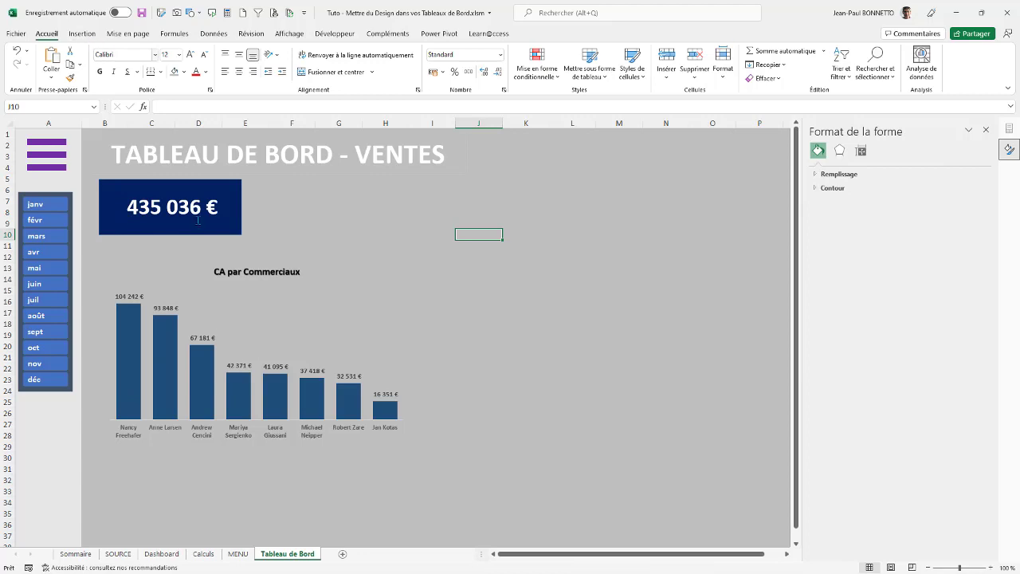
Check the Dashboard sheet's chart cards and draw a rectangle about 9.39 cm high and 15.74 cm wide over the Tableau de Bord chart.
left_click(161, 553)
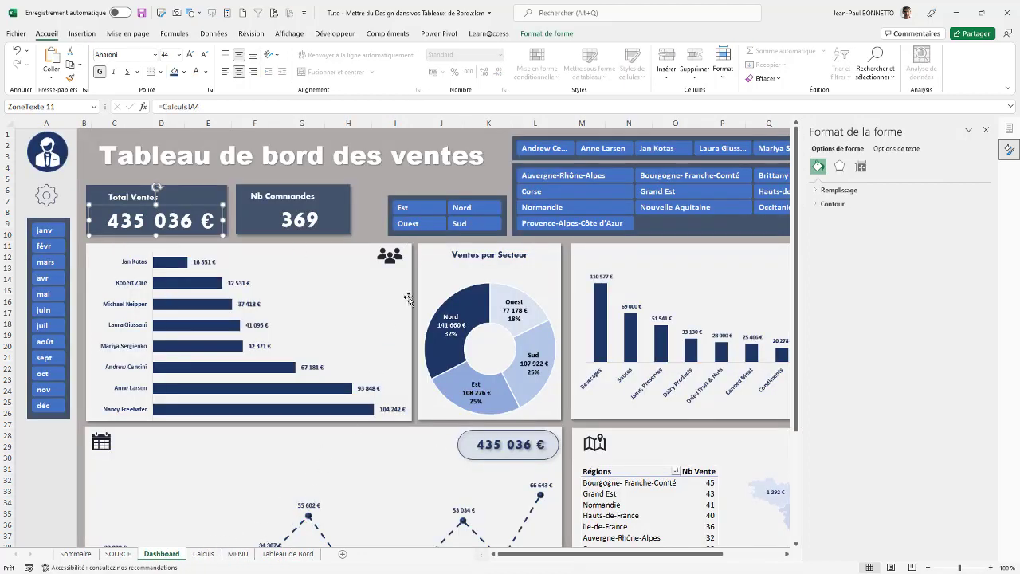
left_click(283, 553)
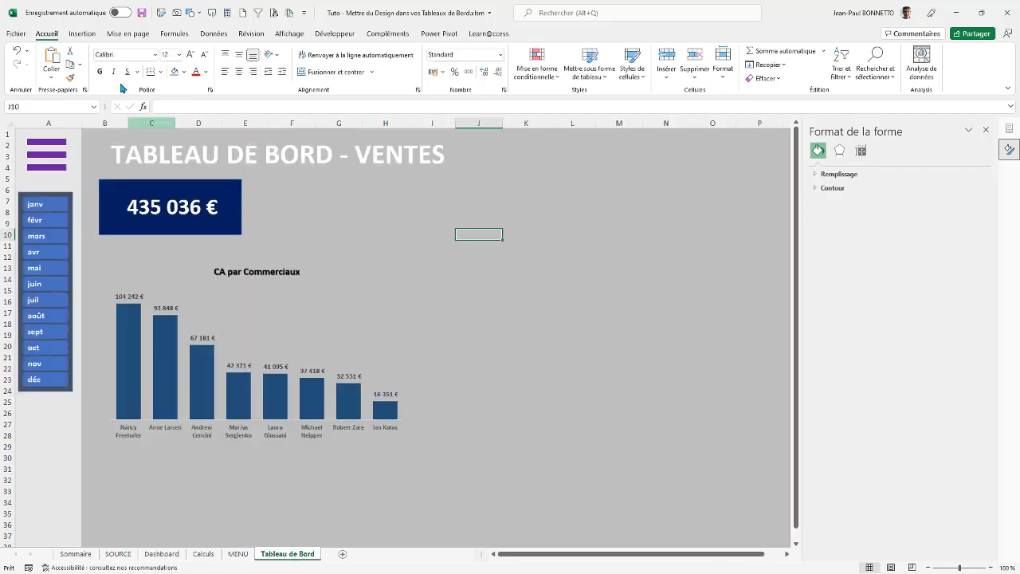
left_click(82, 35)
left_click(198, 50)
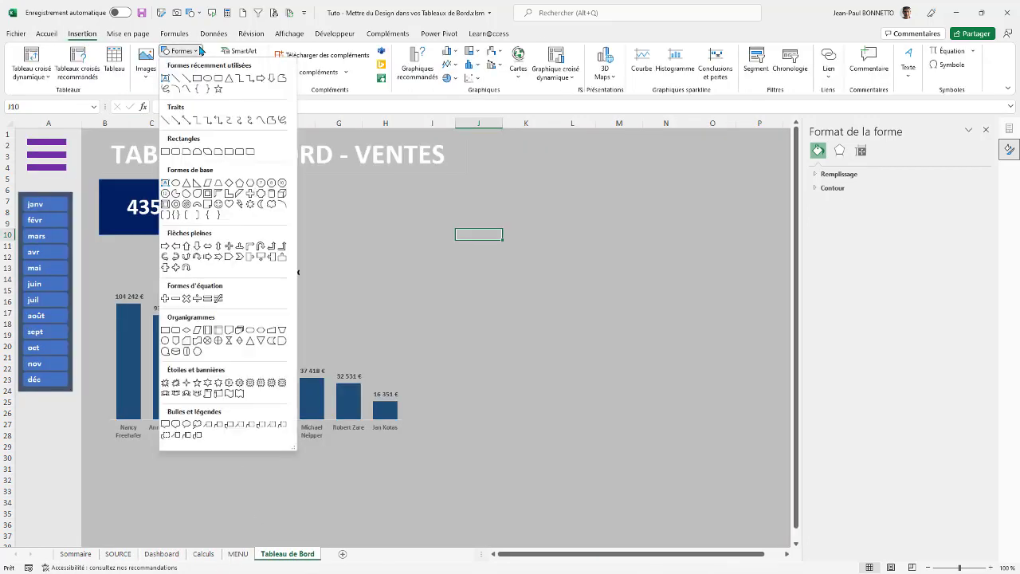
left_click(198, 79)
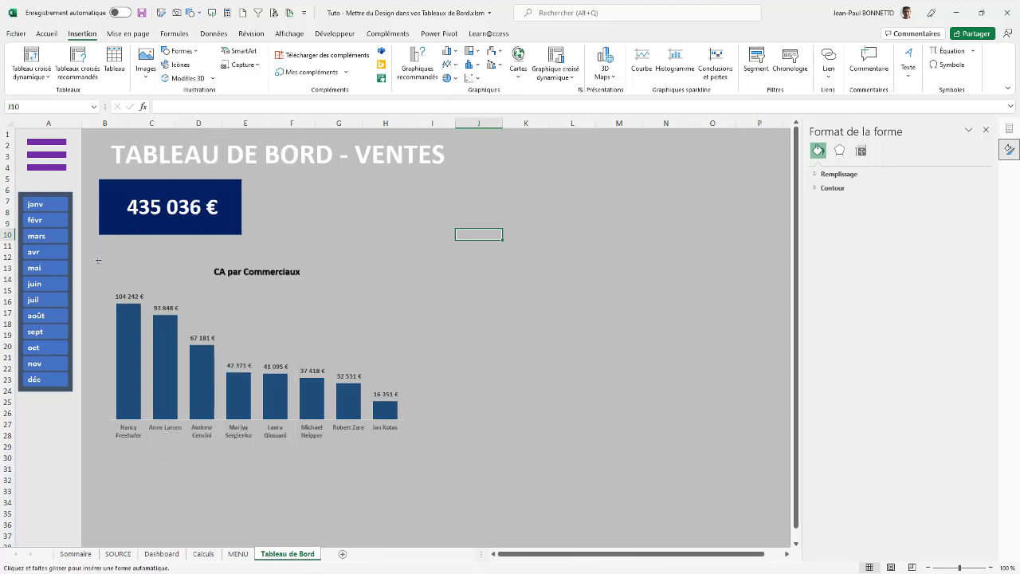
left_click_drag(96, 262, 412, 455)
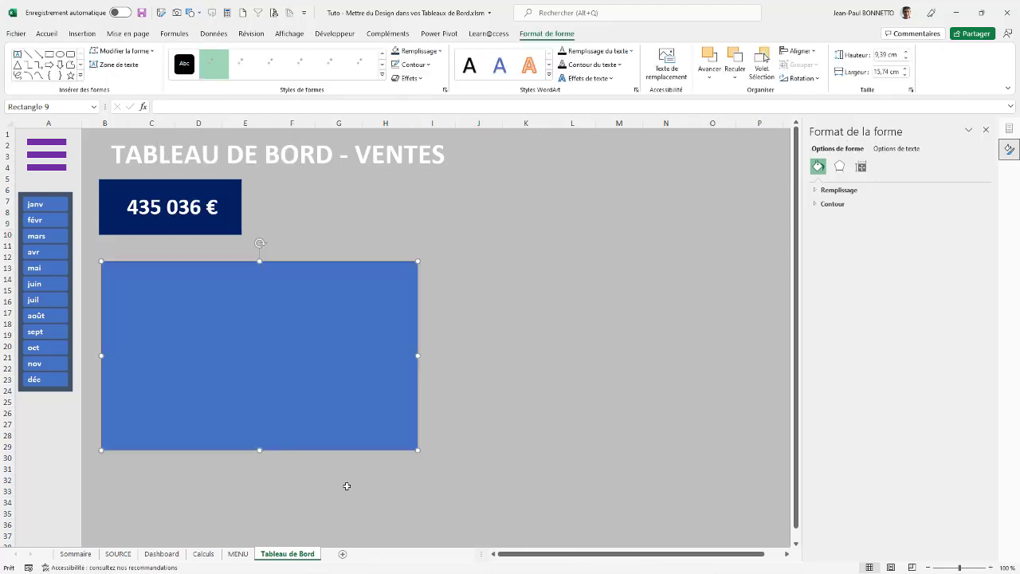
Fill the rectangle with a very light grey theme colour and apply the first outer shadow effect.
left_click(440, 51)
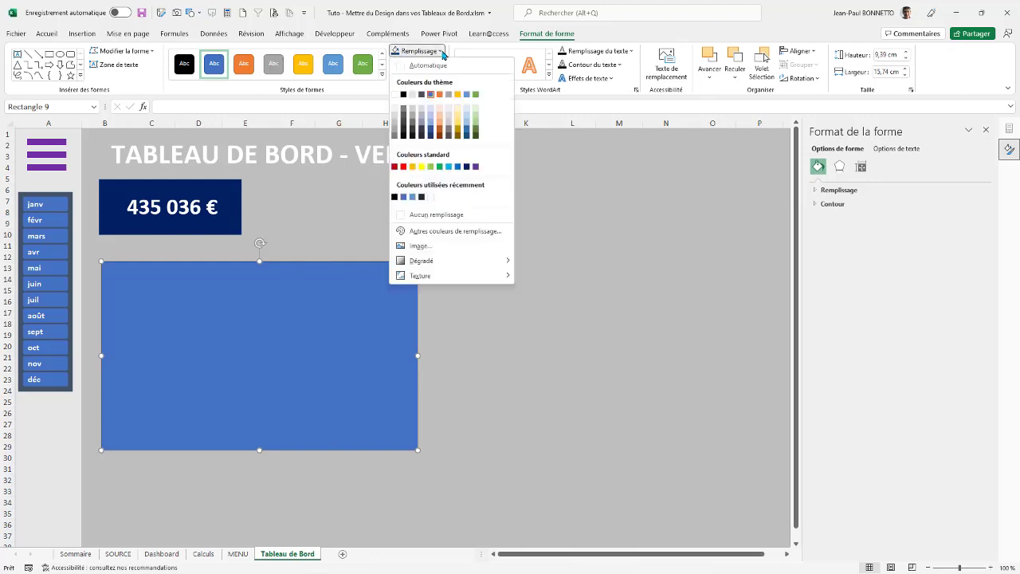
left_click(392, 111)
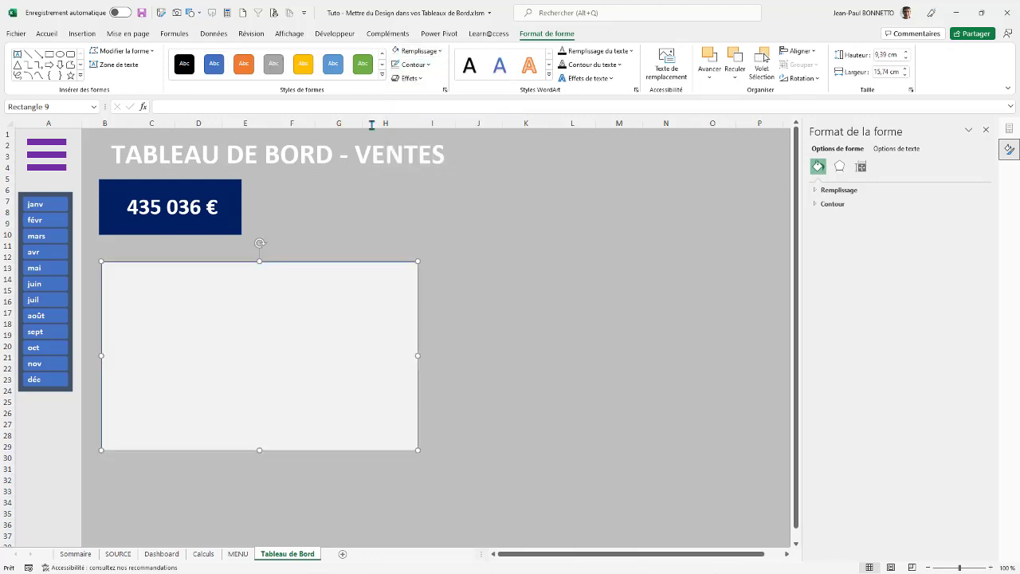
left_click(410, 78)
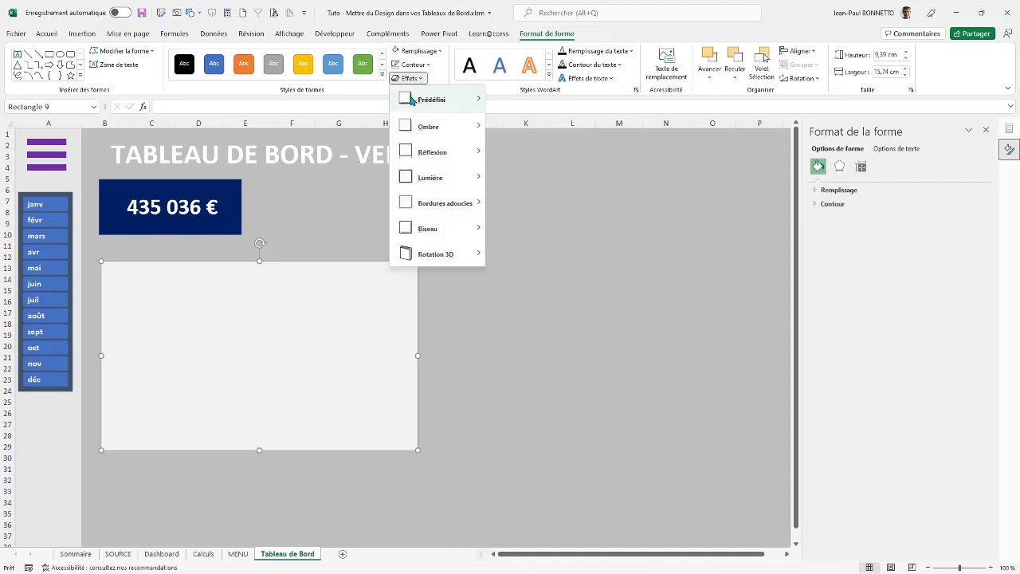
mouse_move(408, 126)
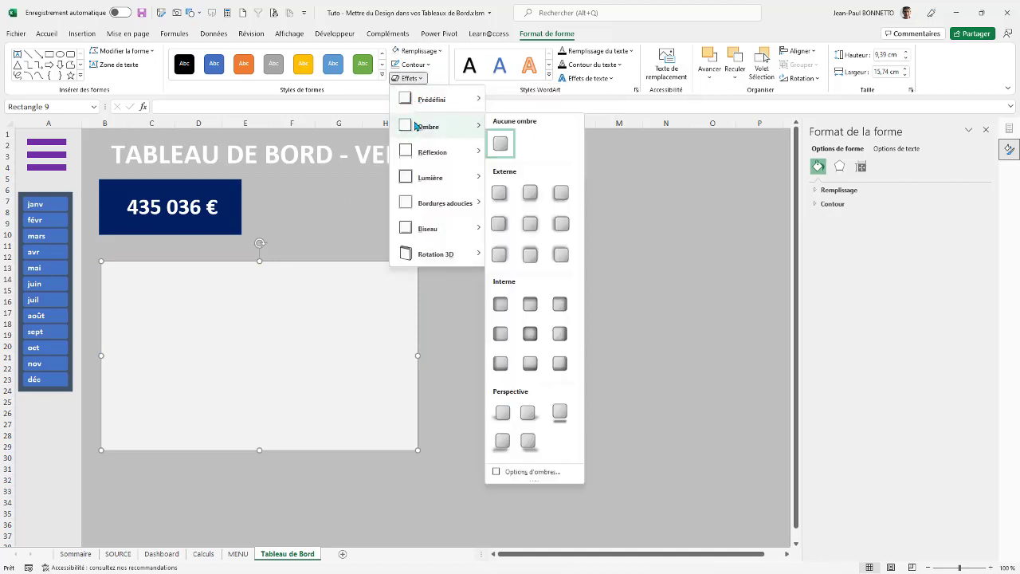
left_click(501, 194)
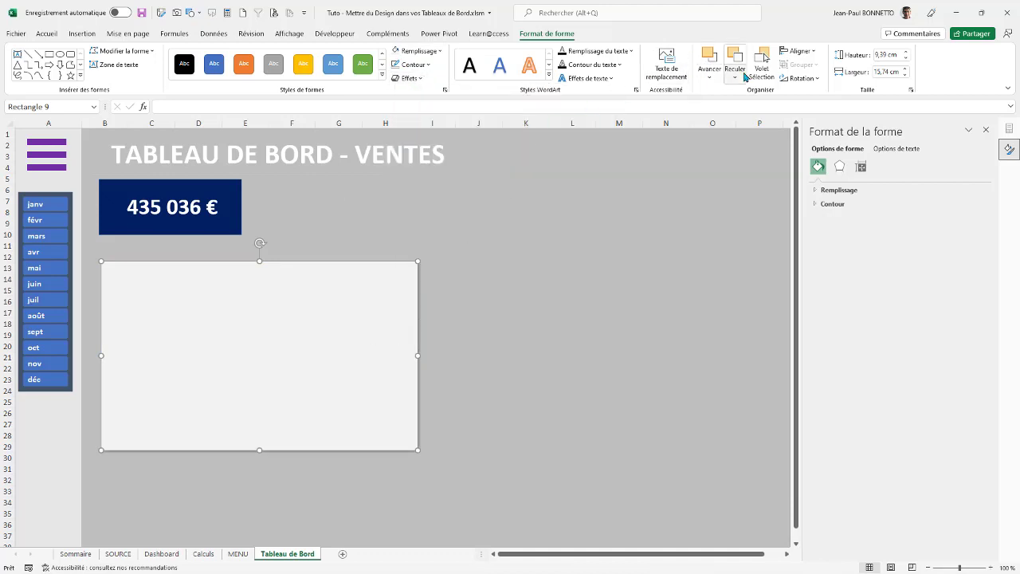
Send the rectangle behind the chart and align the two objects with each other by centre and middle.
left_click(749, 110)
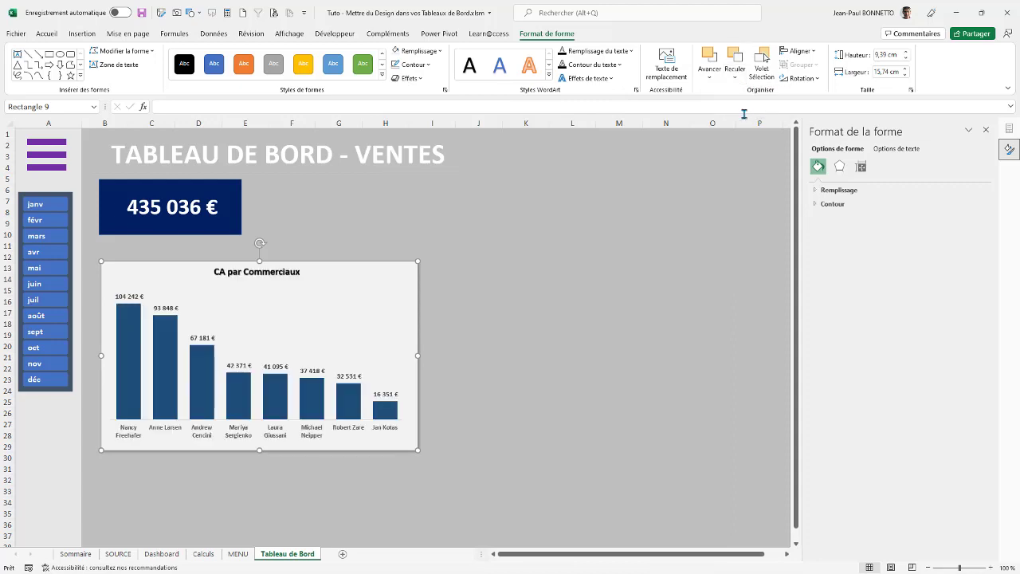
left_click(347, 316, "shift")
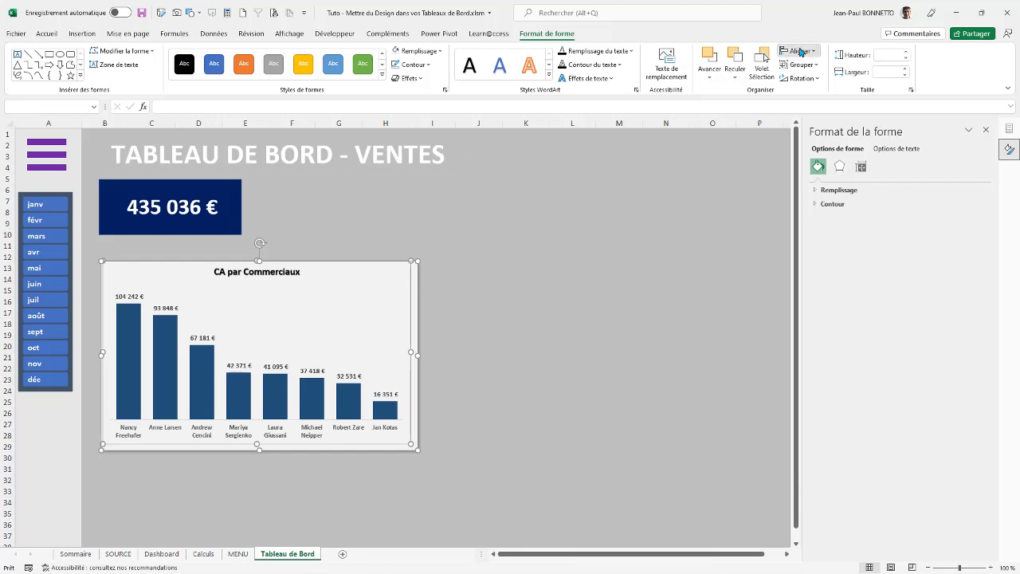
left_click(797, 51)
left_click(807, 80)
left_click(798, 51)
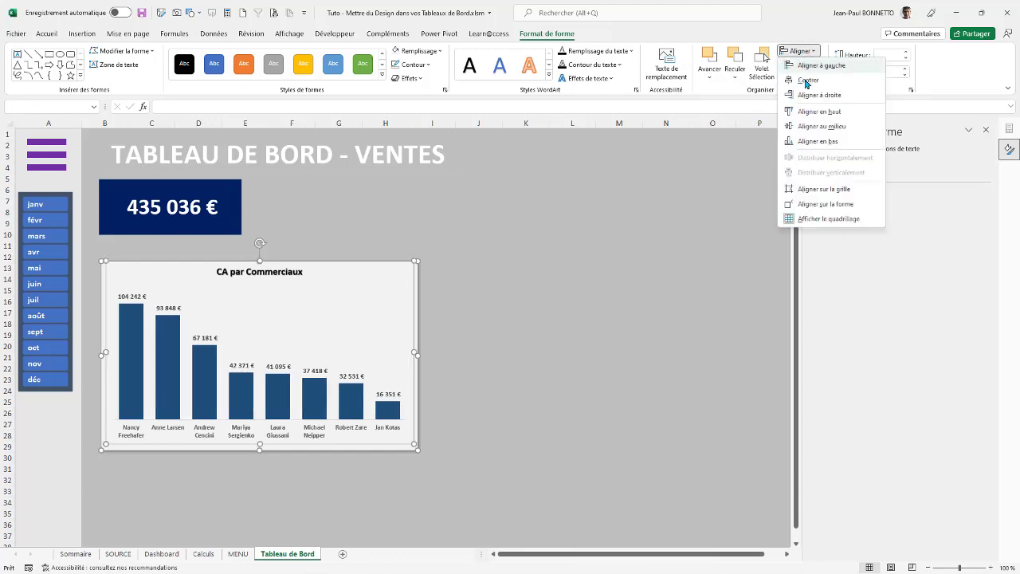
left_click(807, 125)
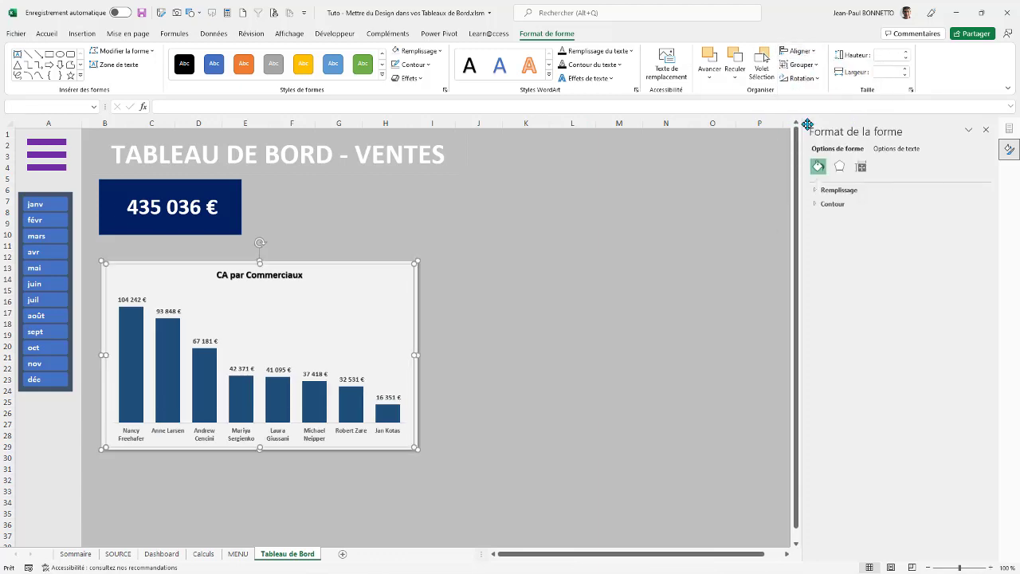
Group the chart with its background rectangle and move the group up to just below the total sales card.
left_click(799, 65)
left_click(807, 79)
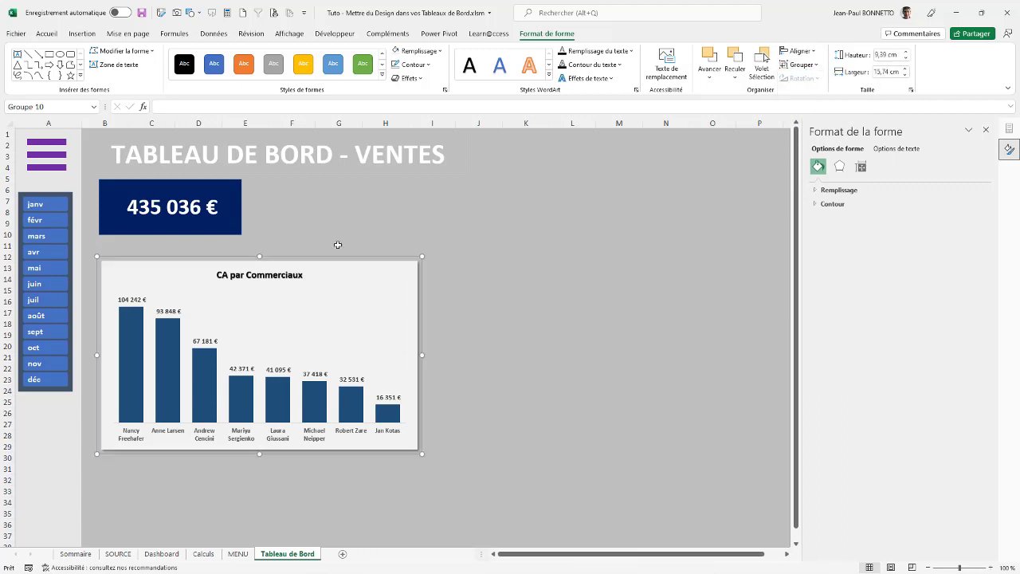
mouse_move(334, 259)
left_mouse_down()
mouse_move(349, 238)
mouse_move(332, 250)
mouse_move(331, 241)
left_mouse_up()
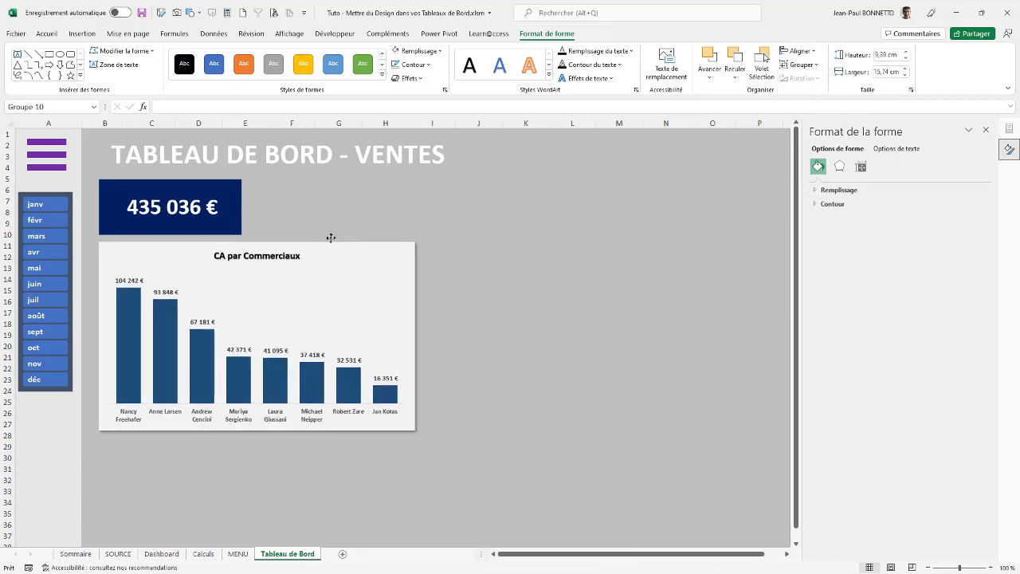
left_click(986, 129)
left_click(416, 211)
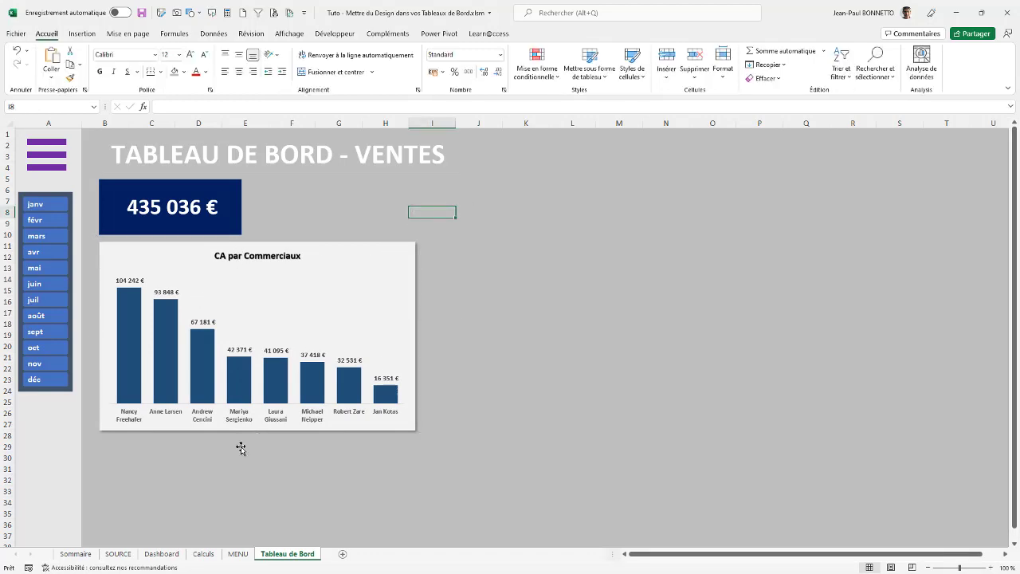
left_click(26, 453)
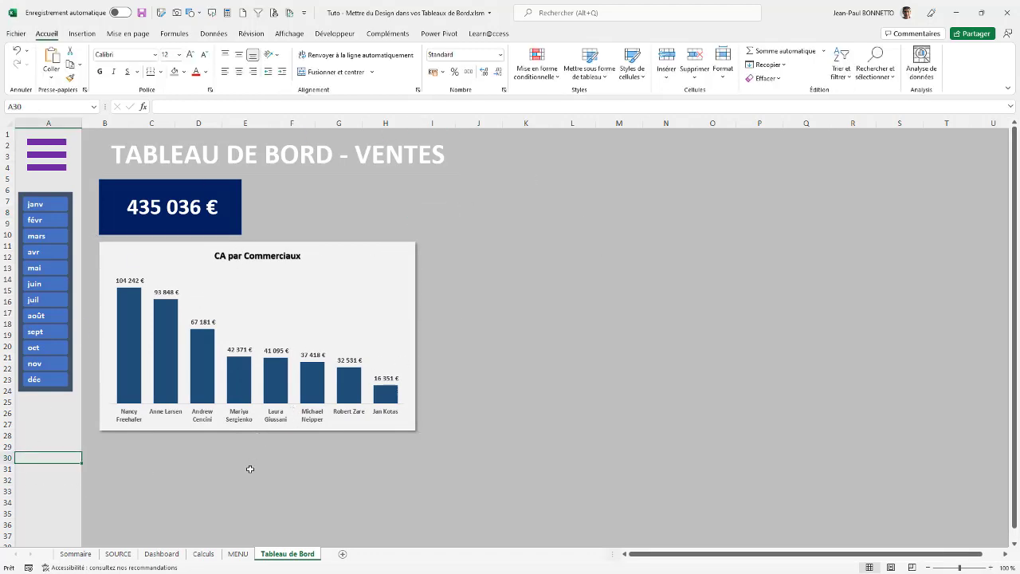
left_click(243, 469)
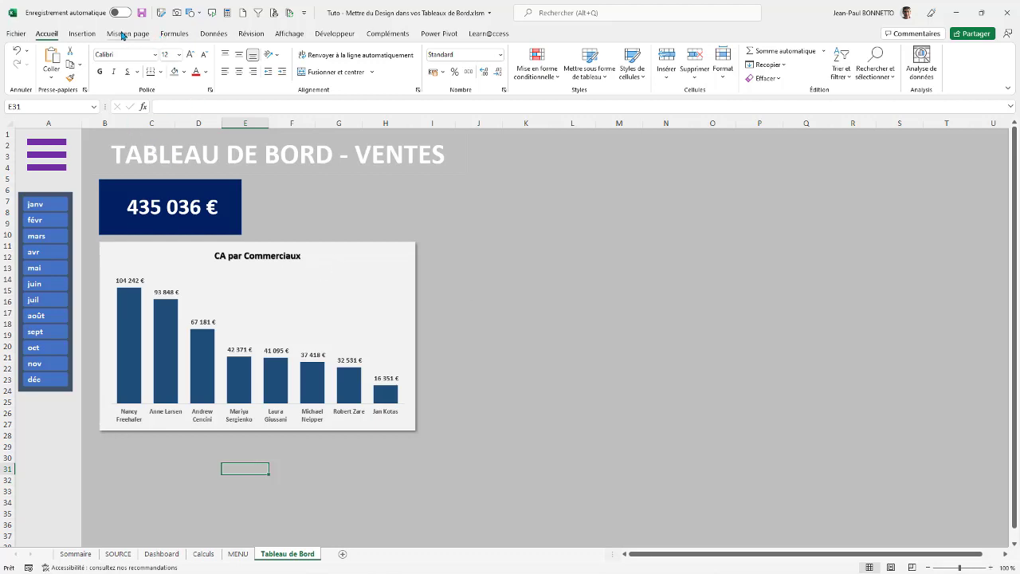
Search the icon library for "personnes" and insert the solid icon of three people standing side by side.
left_click(82, 33)
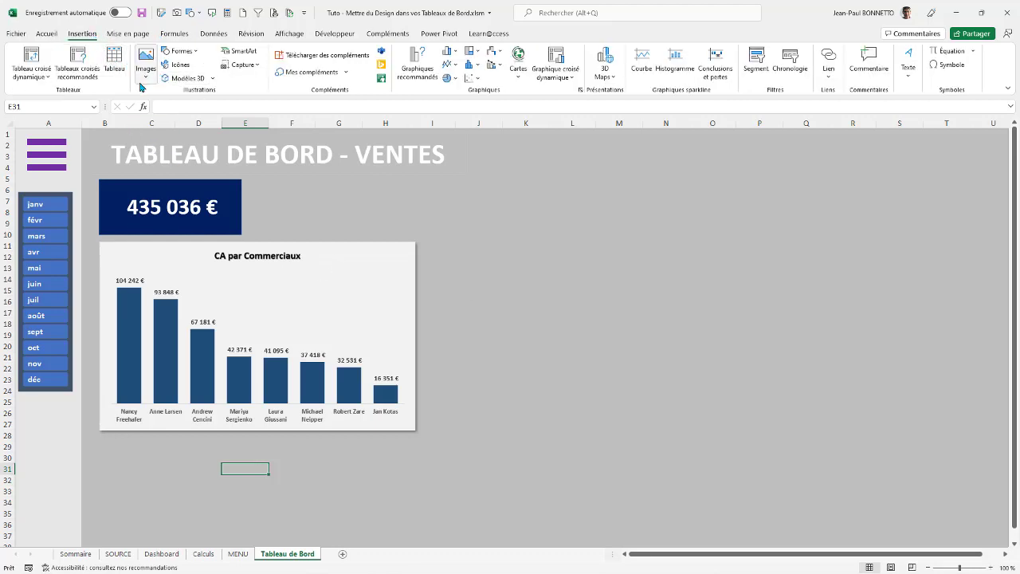
left_click(180, 65)
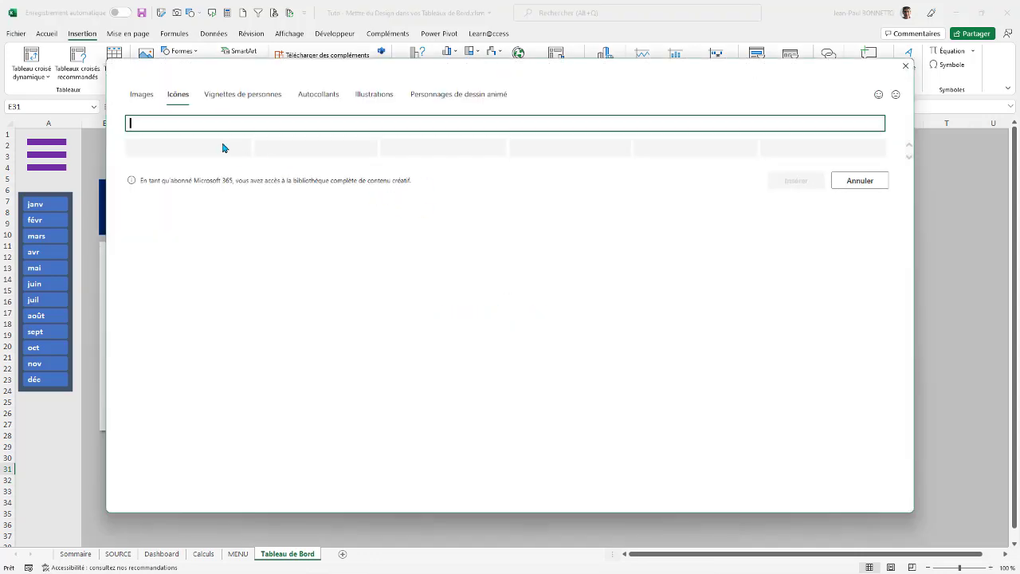
type("personnes")
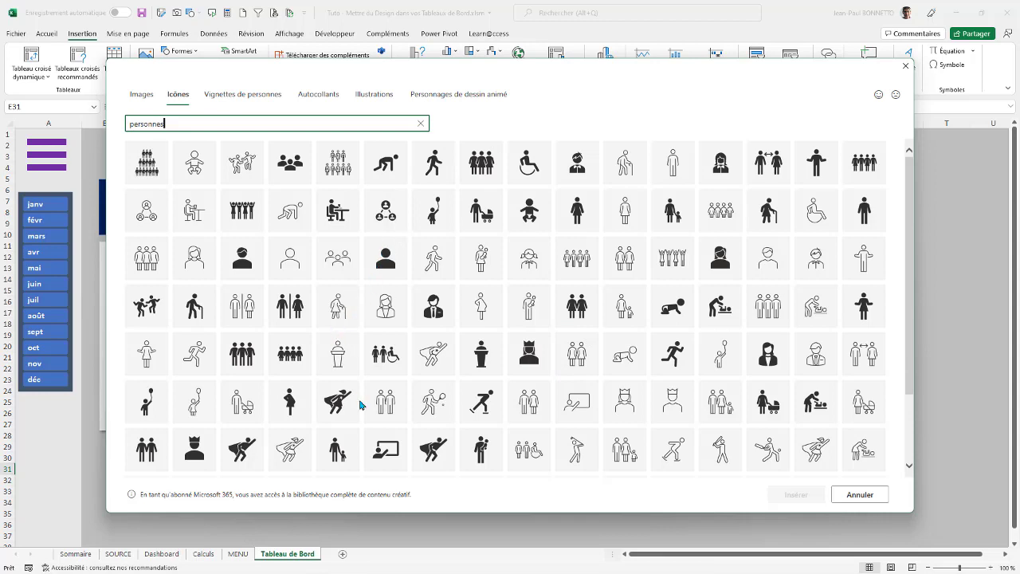
left_click(248, 371)
left_click(243, 362)
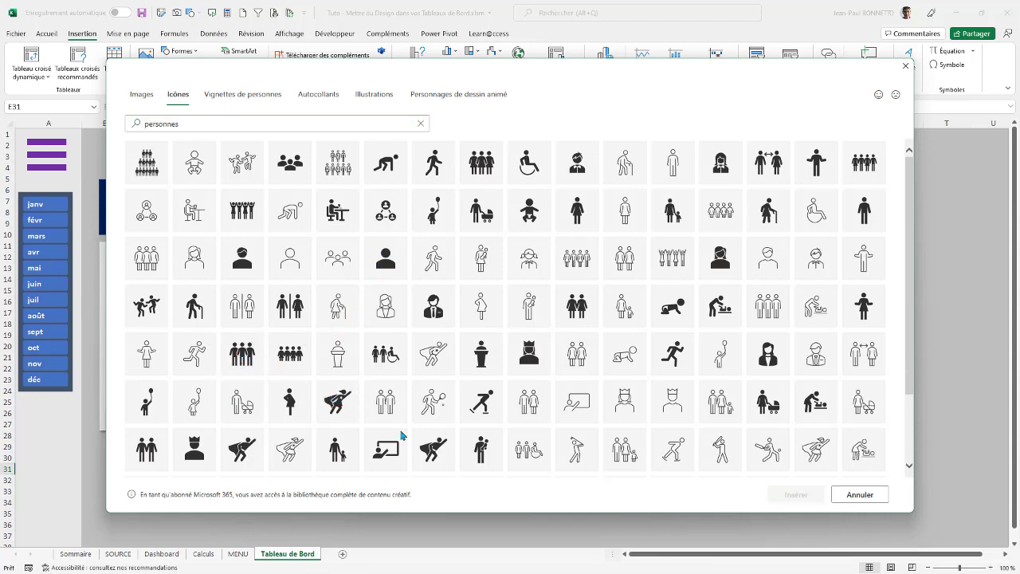
left_click(255, 358)
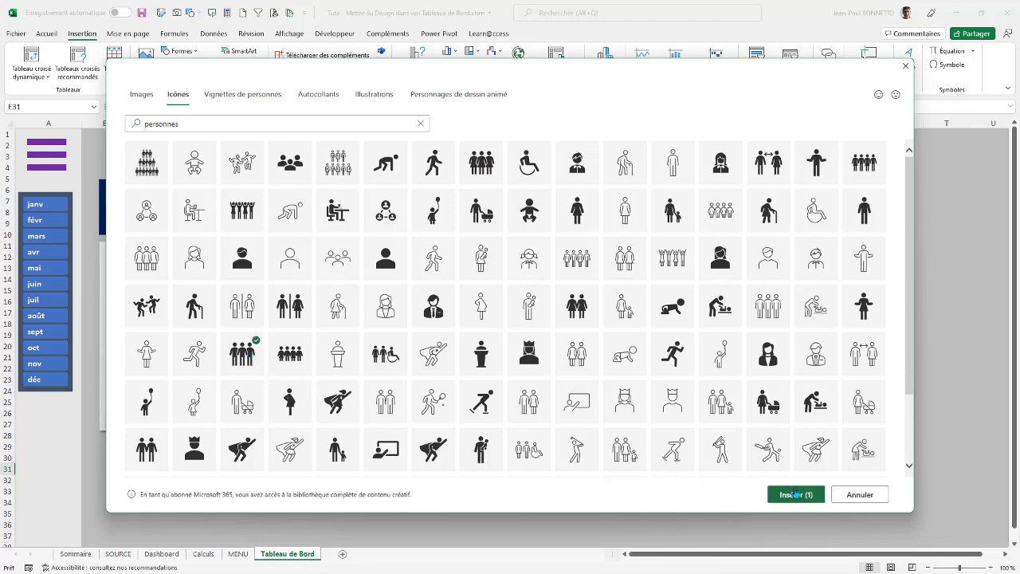
left_click(795, 493)
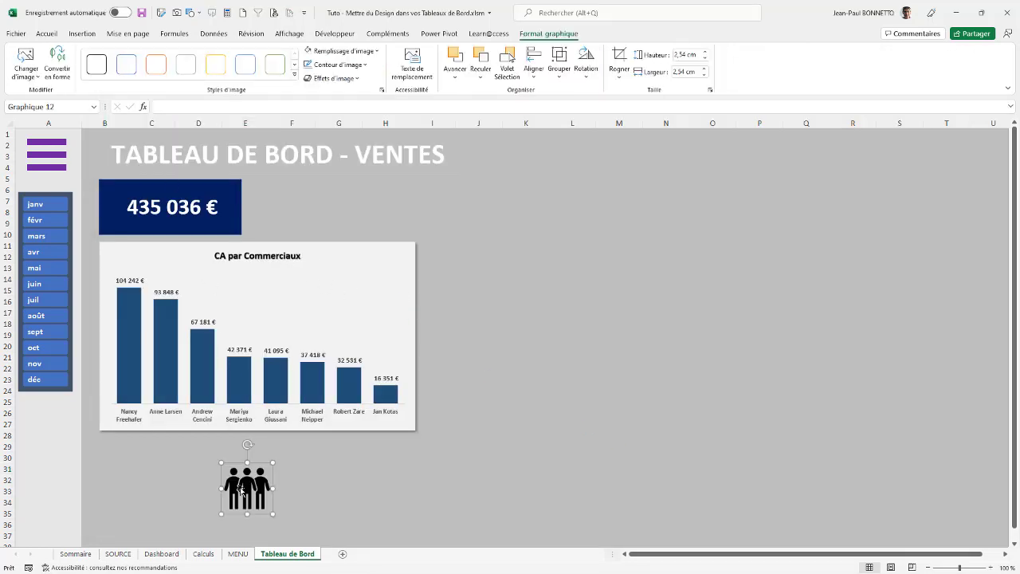
Place the people icon, reduced to about 1.35 cm square, in the chart card's upper-right corner and fill it with the standard purple.
left_click_drag(240, 491, 398, 259)
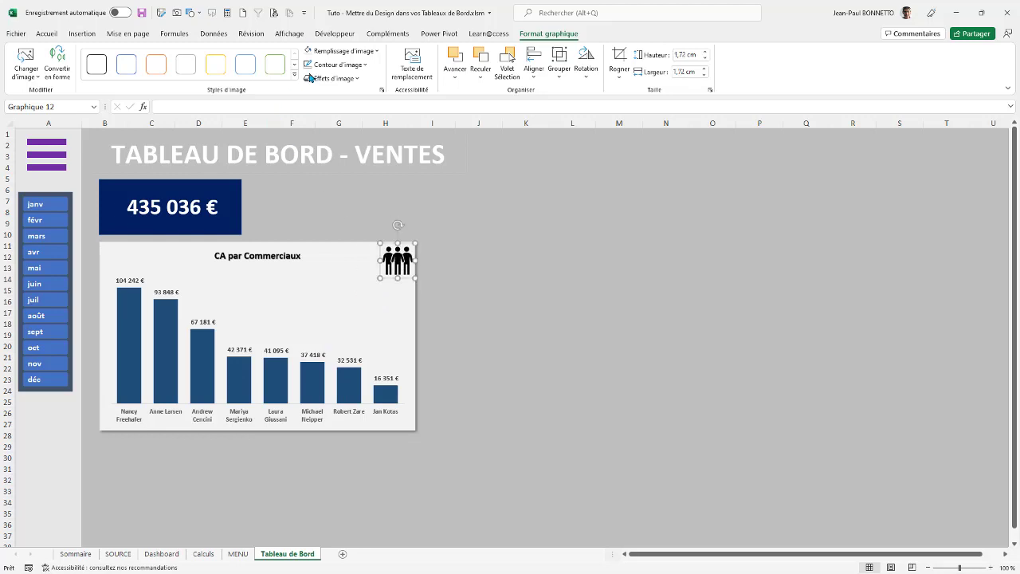
left_click(378, 51)
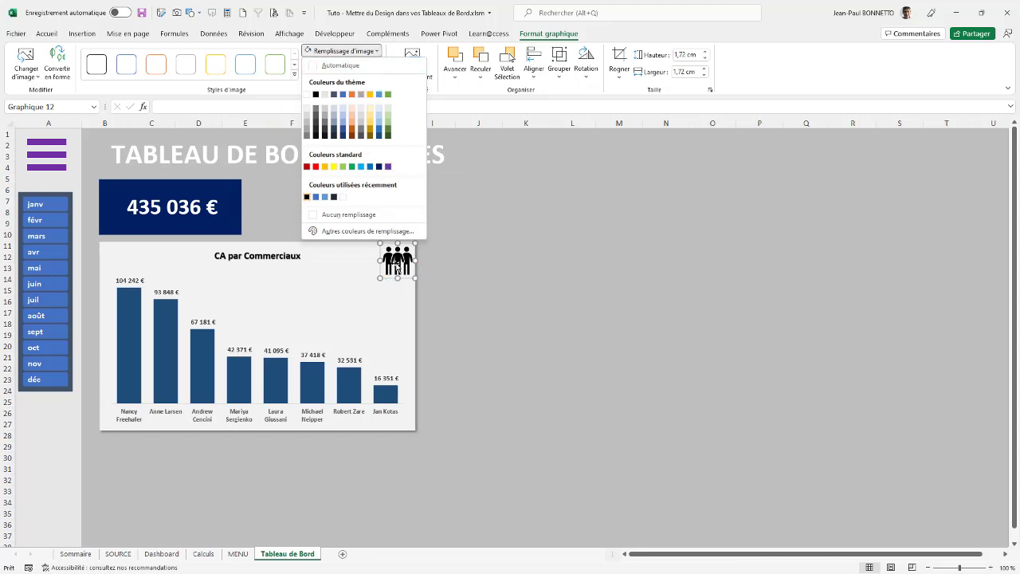
left_click(389, 168)
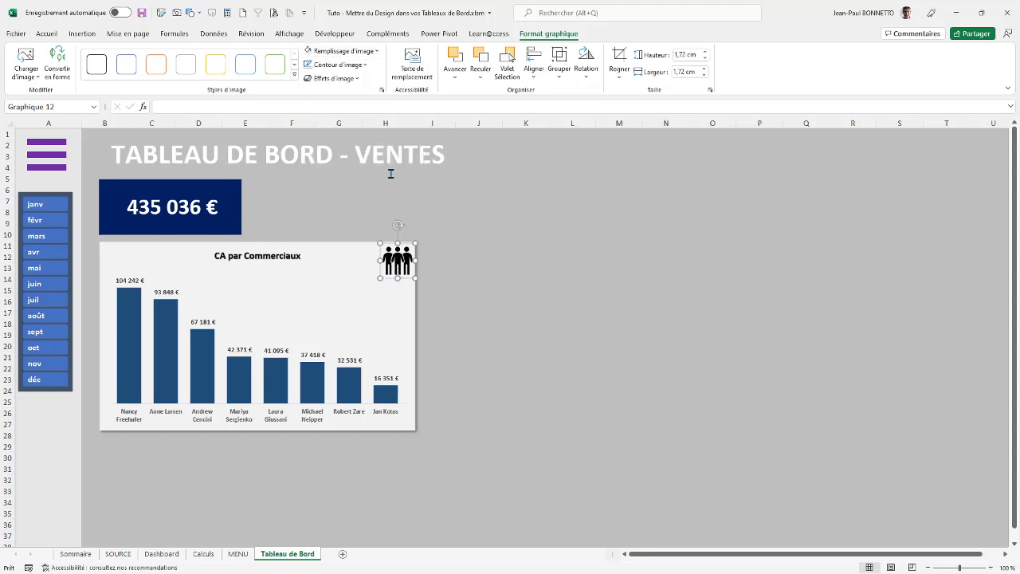
left_click_drag(388, 271, 388, 270)
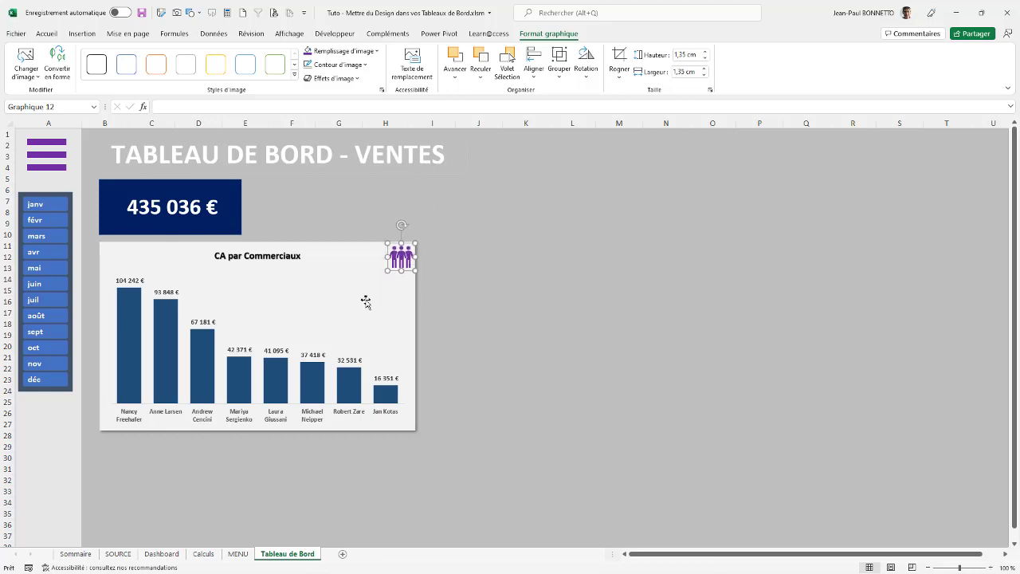
left_click(361, 293)
left_click_drag(384, 212, 386, 203)
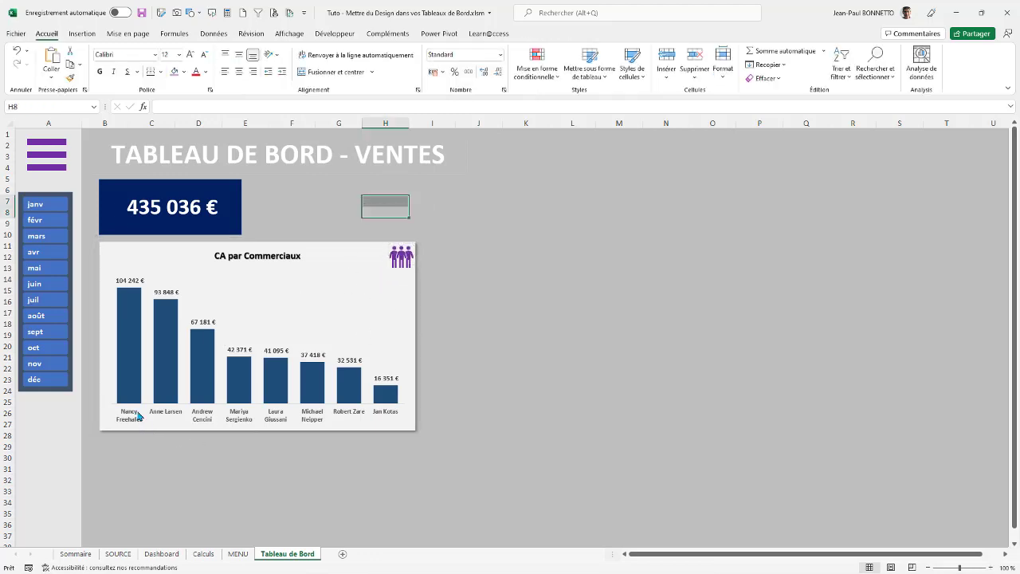
left_click(658, 168)
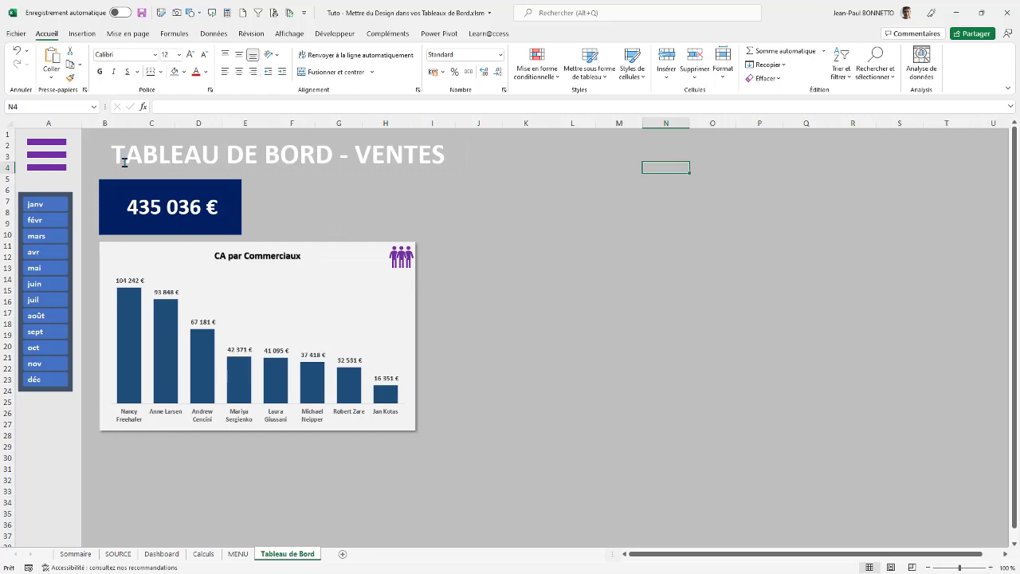
left_click(84, 35)
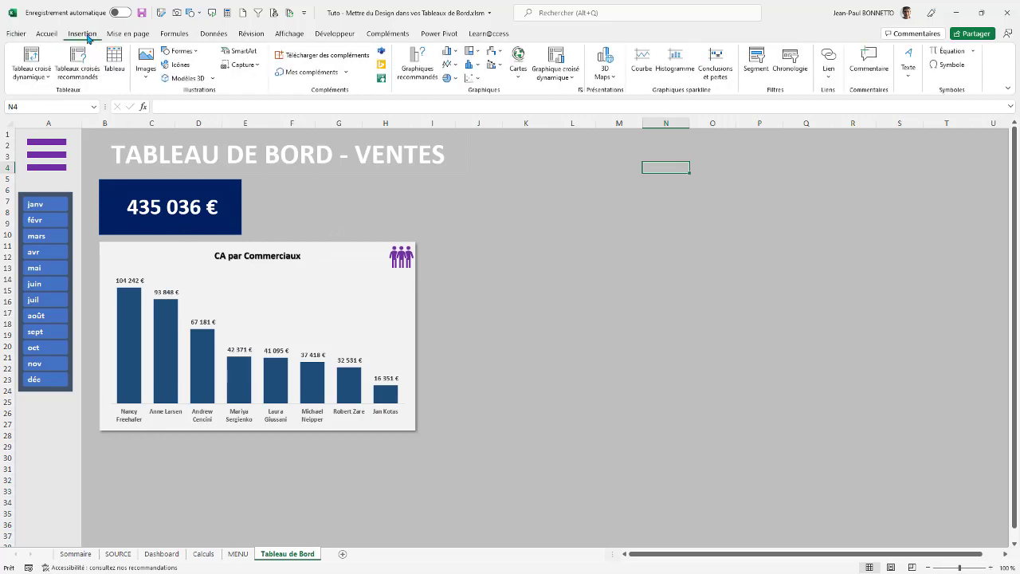
Examine the Dashboard sheet's card background rectangles and the cell link of the Nb Commandes value, and return to the Tableau de Bord sheet.
left_click(169, 553)
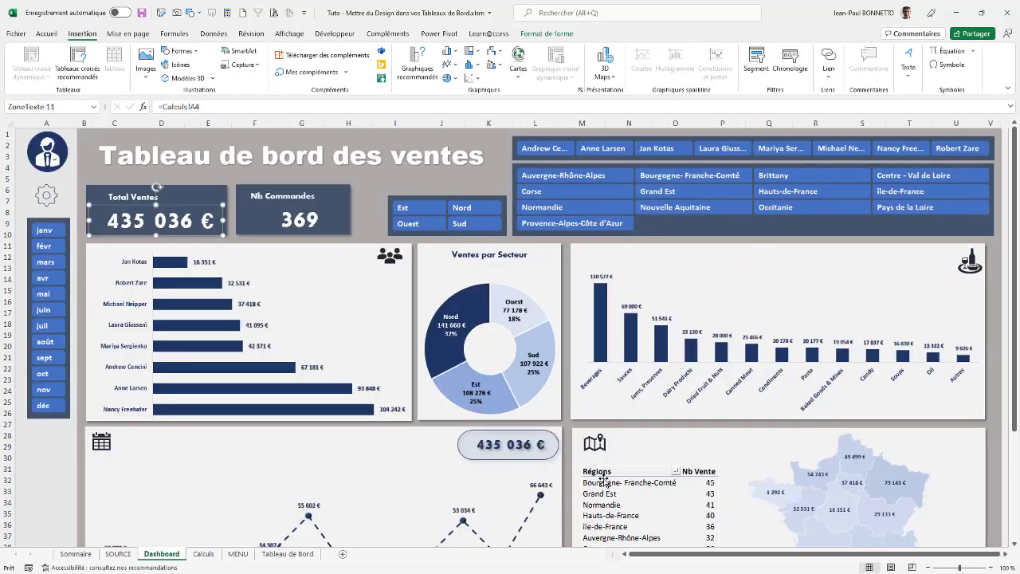
left_click(334, 253)
left_click(313, 244)
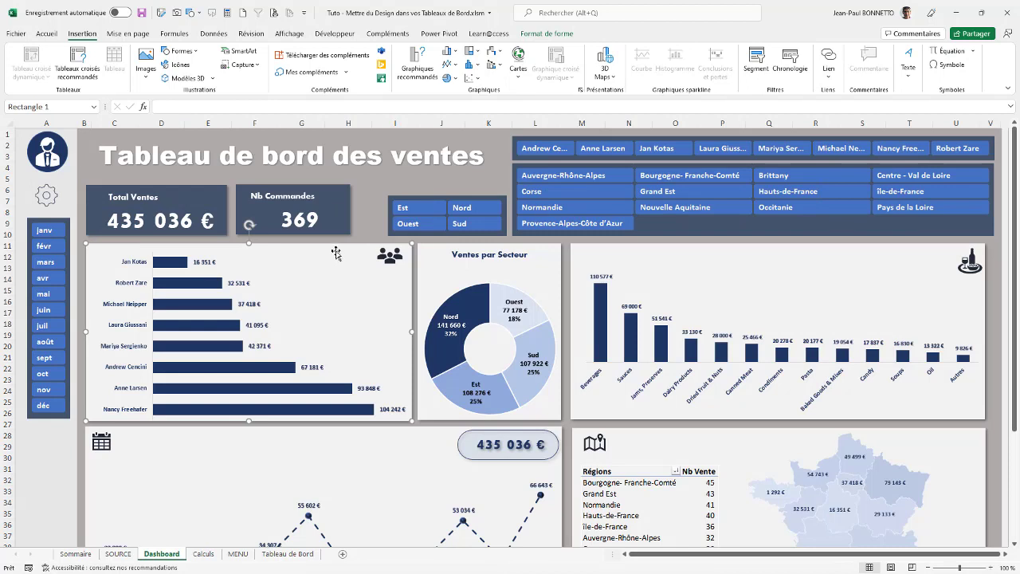
left_click(341, 192)
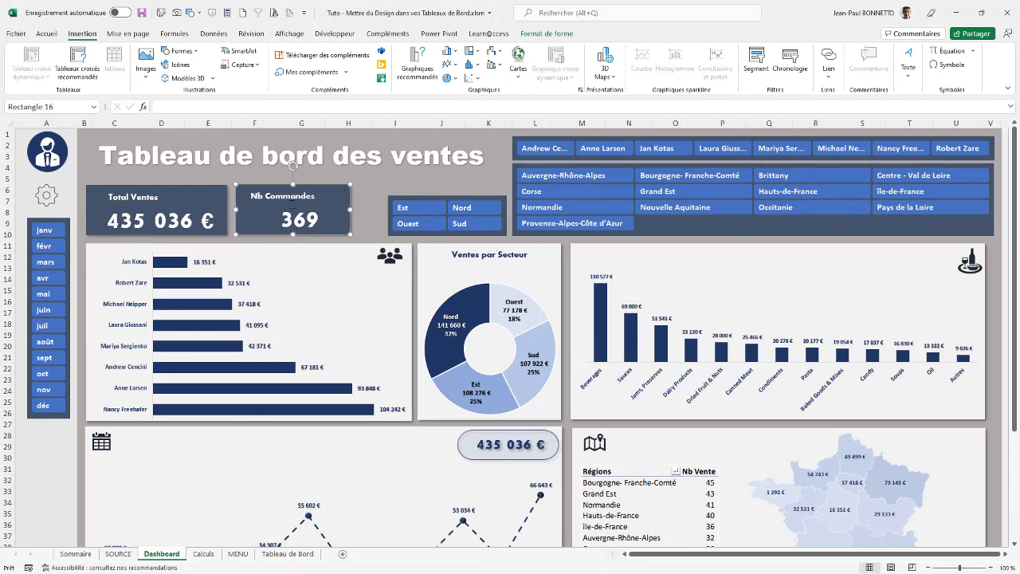
left_click(293, 223)
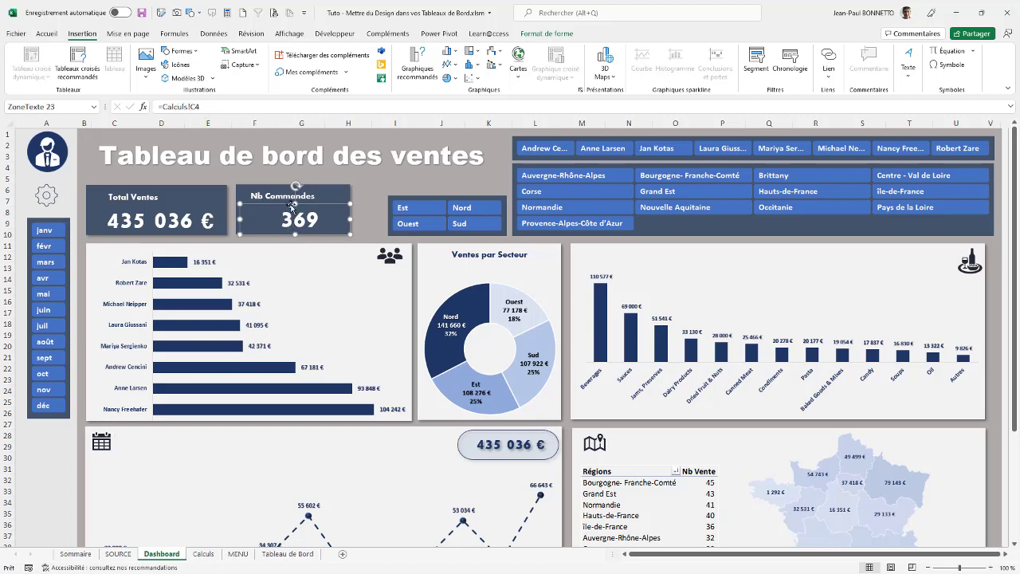
left_click(218, 109)
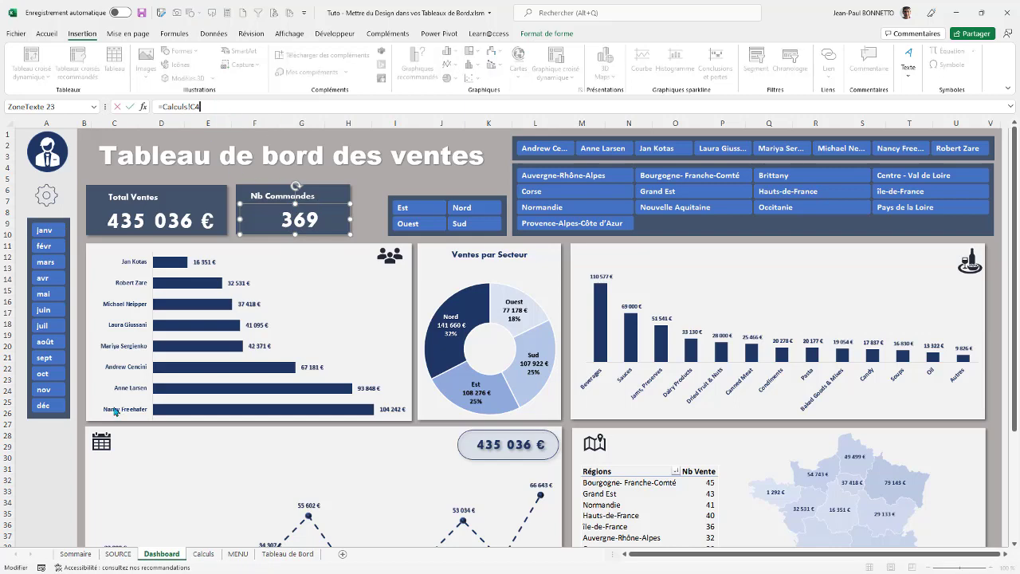
left_click(38, 443)
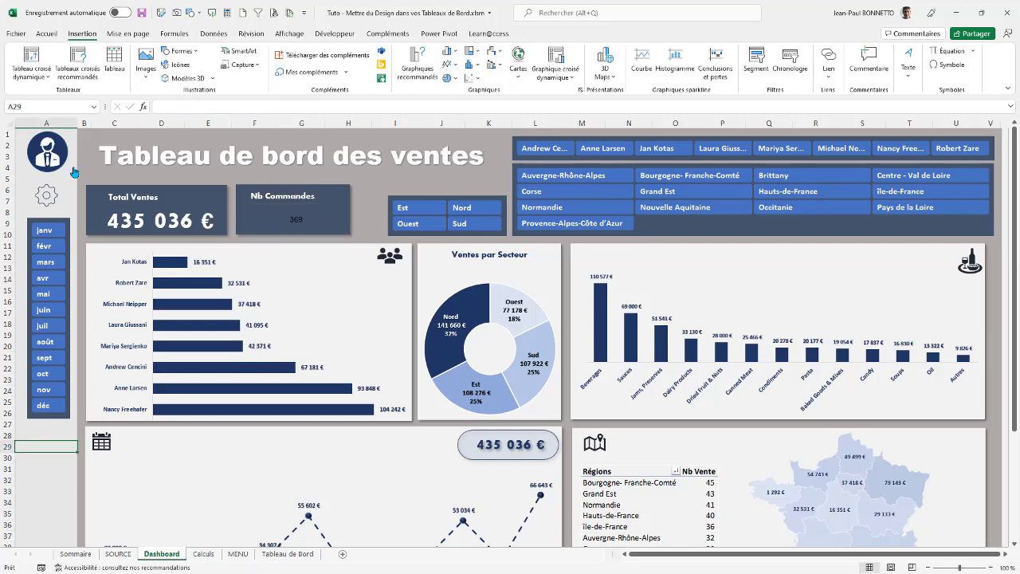
left_click(241, 554)
left_click(281, 554)
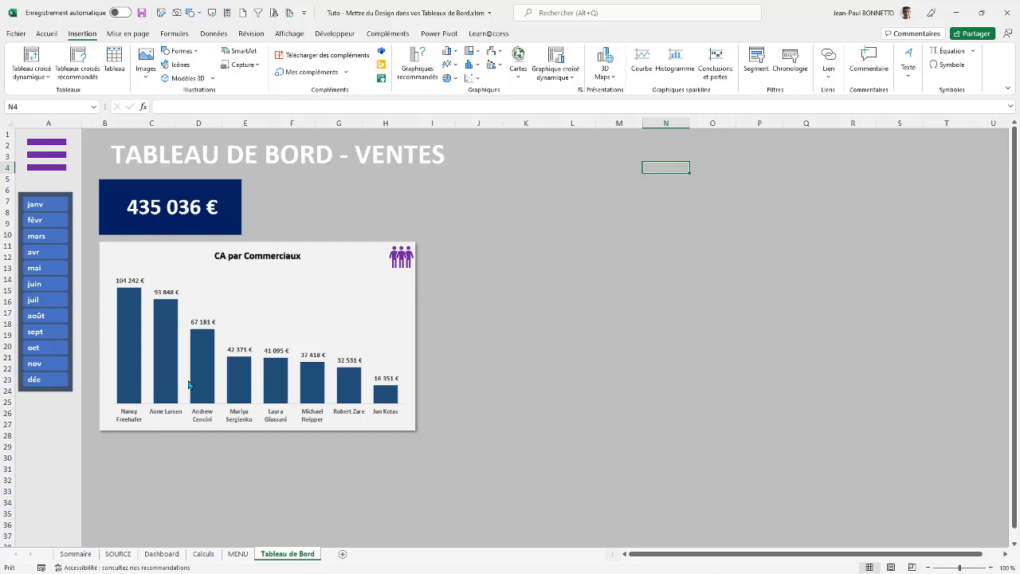
Hide the headings, gridlines and formula bar on the Tableau de Bord sheet and display the workbook in full-screen mode.
left_click(505, 243)
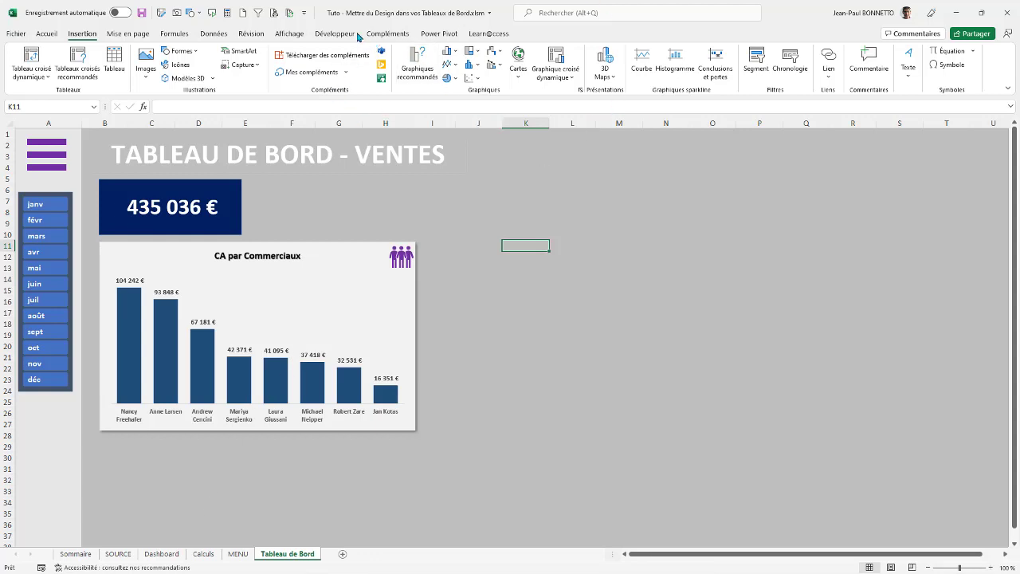
left_click(289, 33)
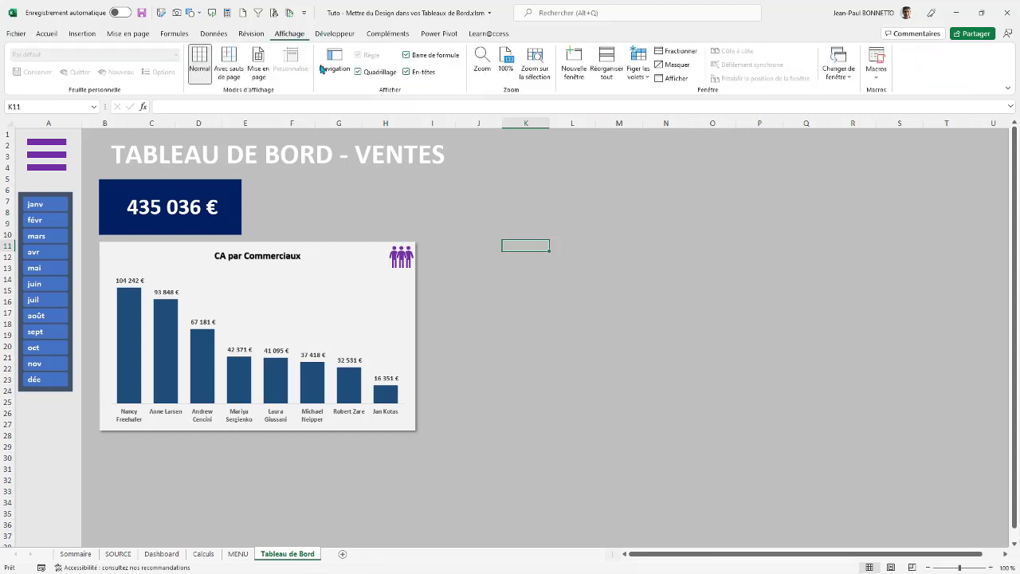
left_click(409, 73)
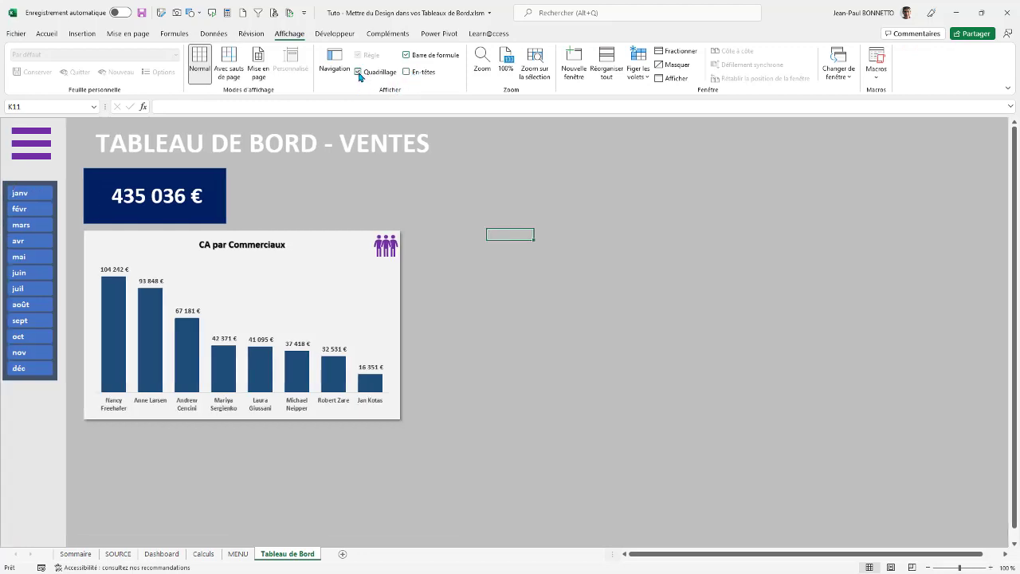
left_click(407, 55)
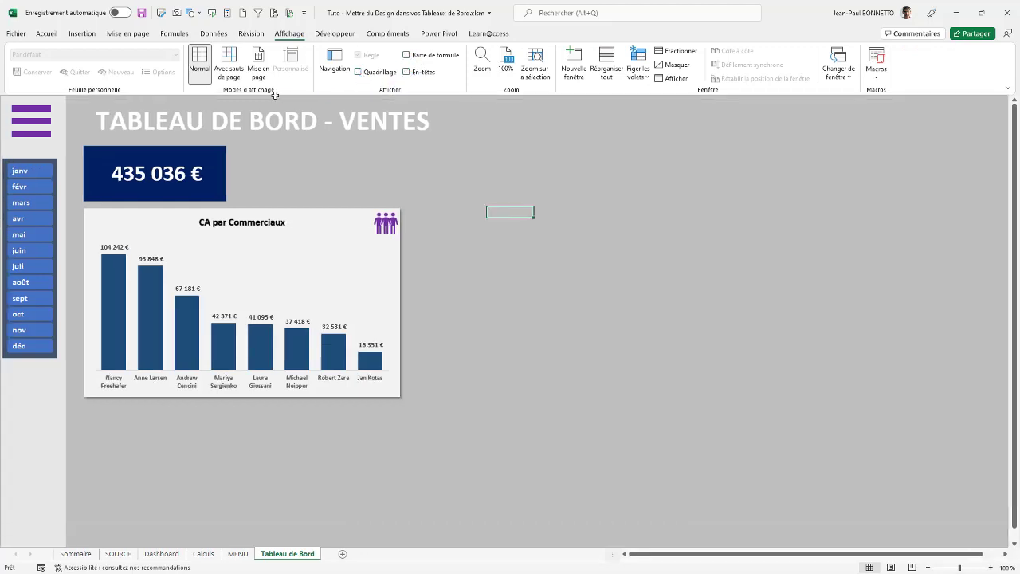
left_click(1006, 86)
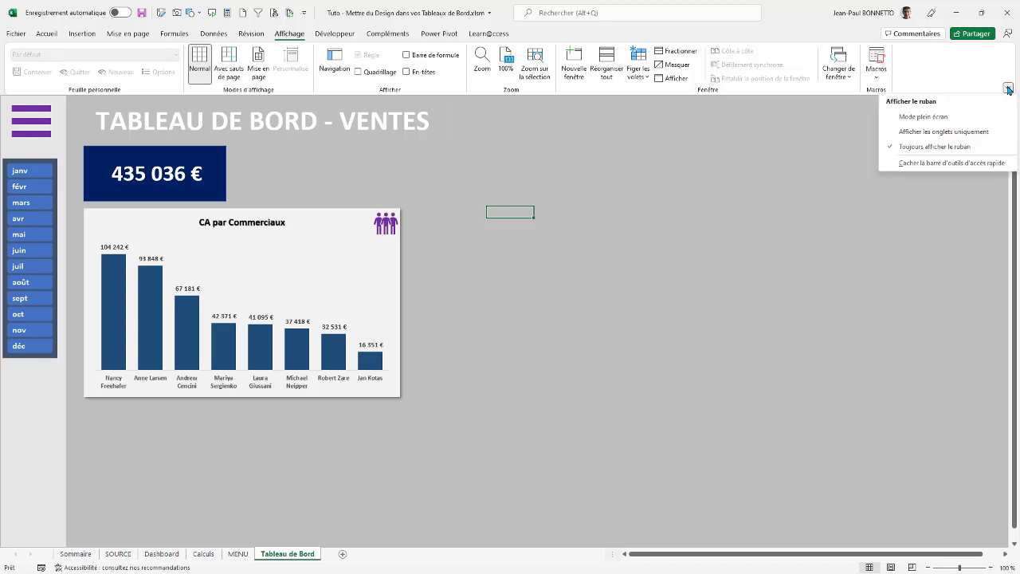
left_click(922, 114)
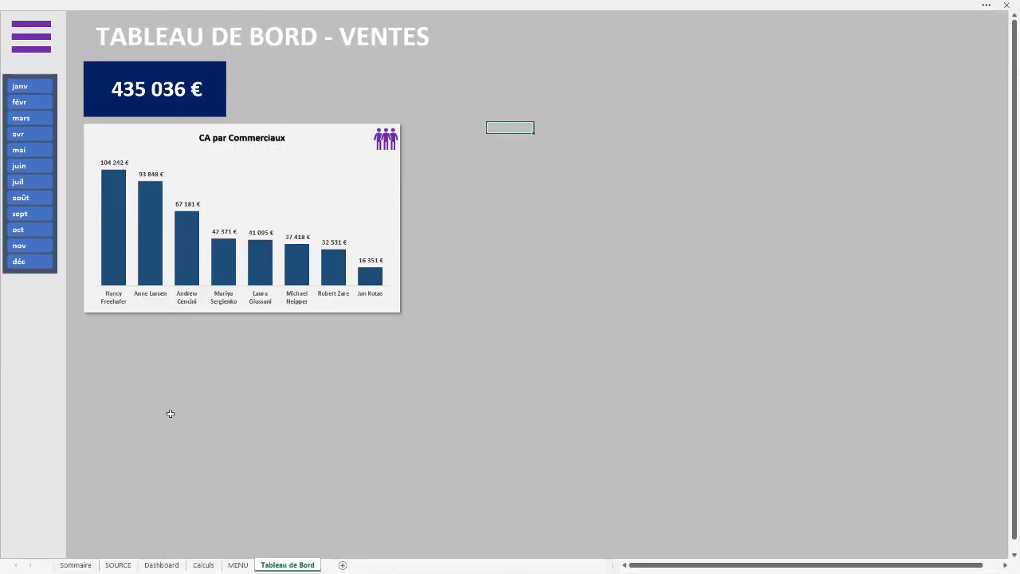
Test the navigation links, using the Tableau de Bord sheet's menu icon and the MENU sheet's SOURCE button.
left_click(32, 39)
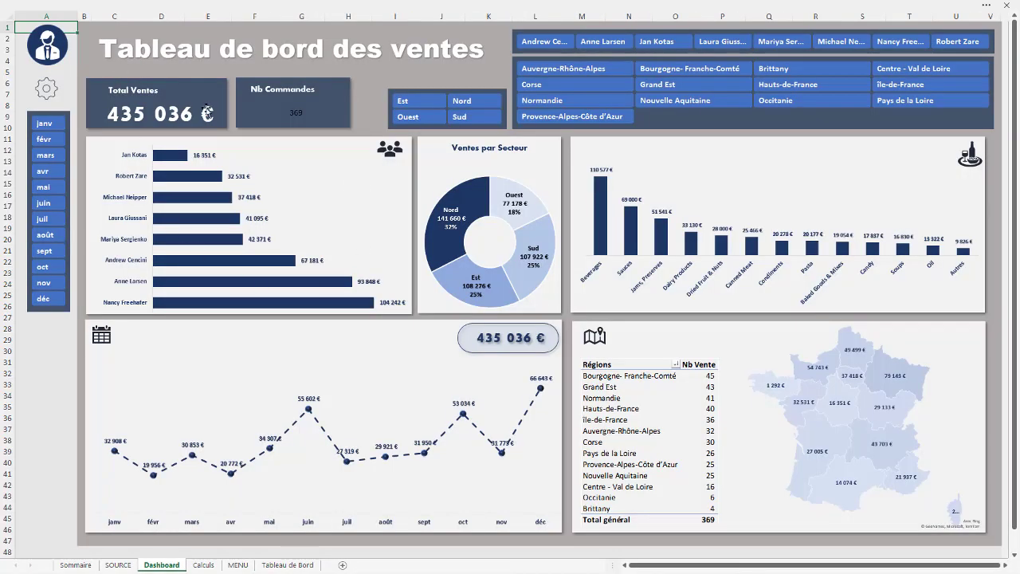
left_click(287, 564)
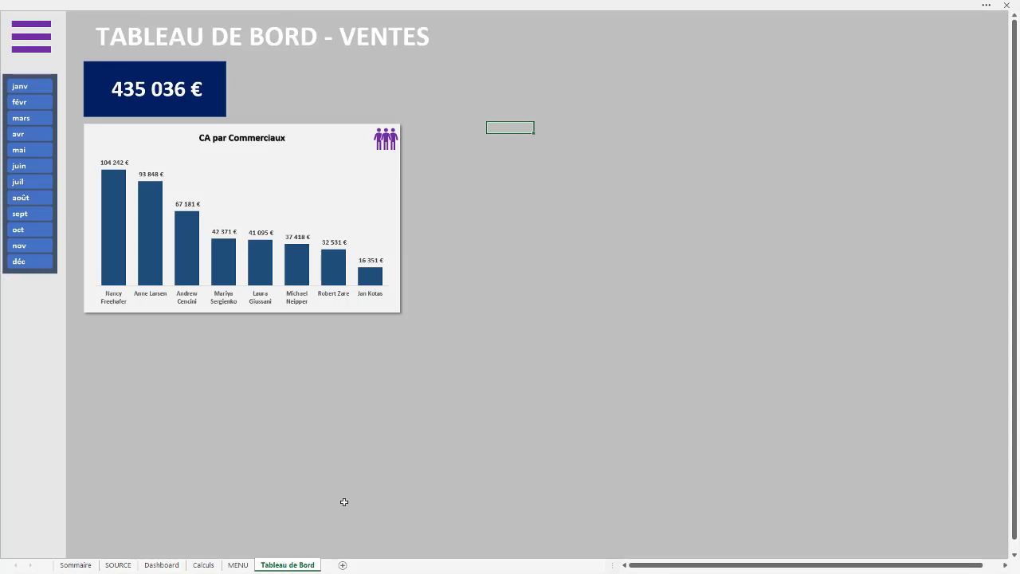
left_click(43, 39)
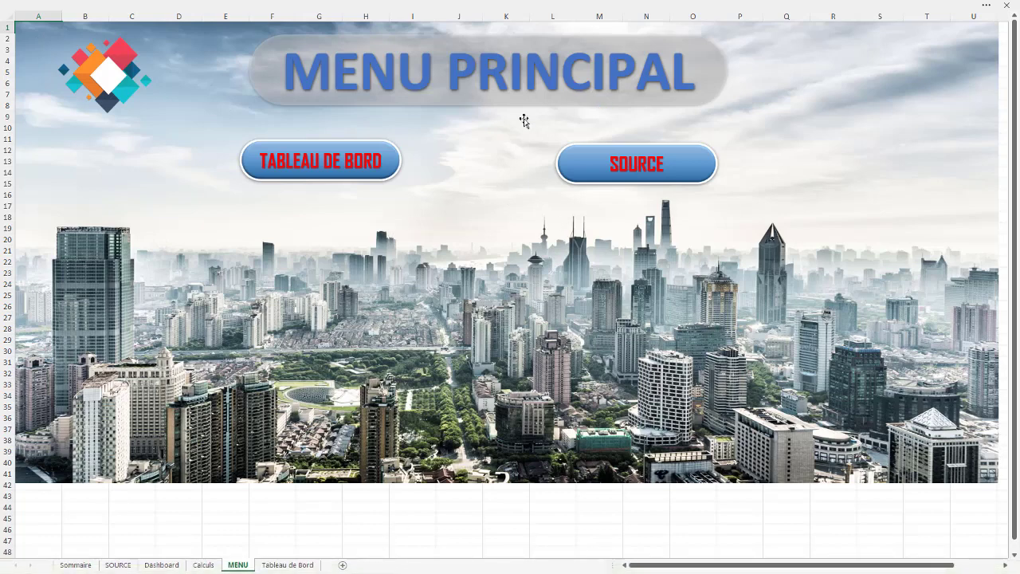
left_click(91, 495)
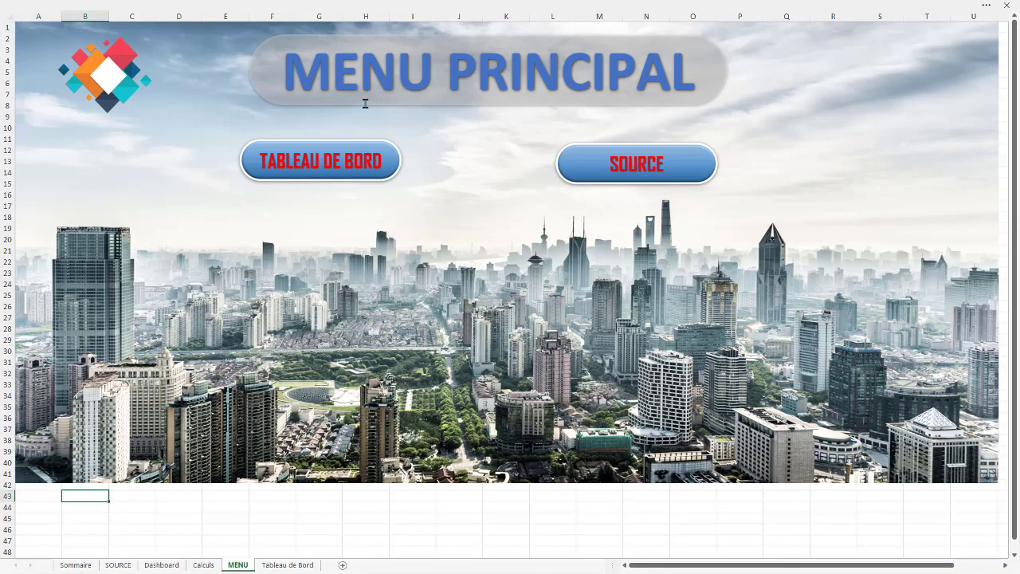
left_click(56, 493)
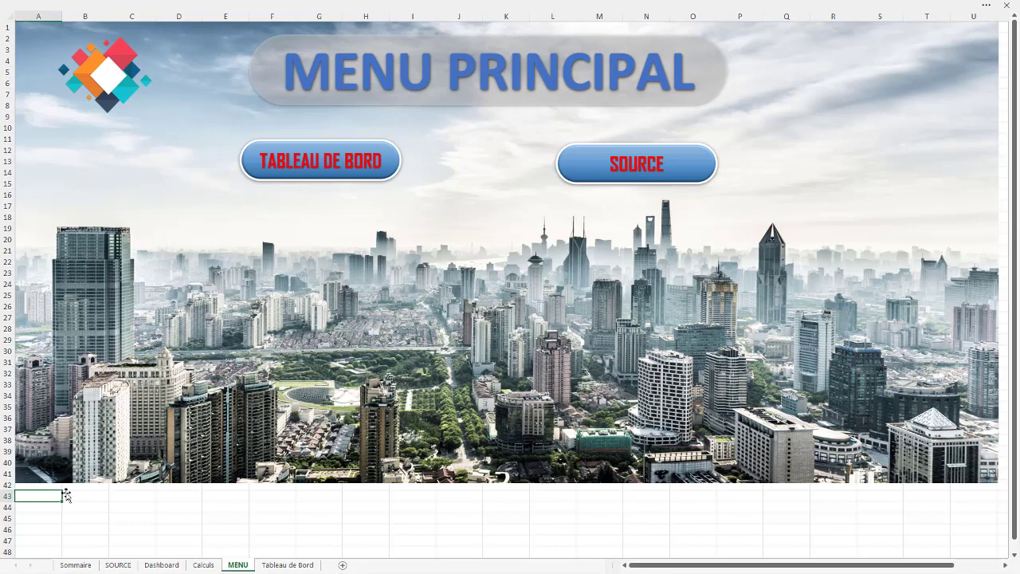
left_click(618, 170)
left_click(871, 49)
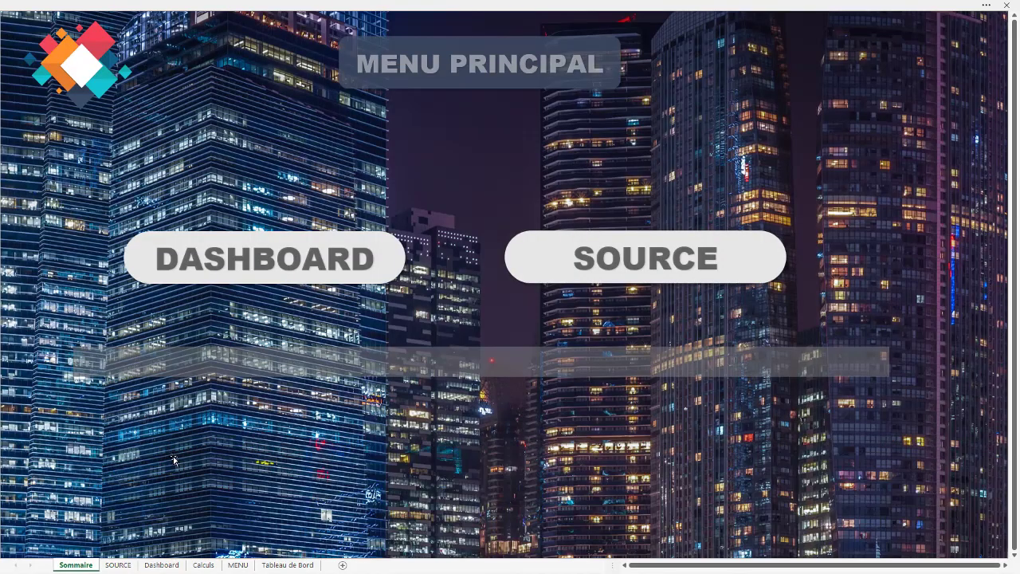
Review the MENU and Tableau de Bord sheets in full-screen mode against the finished Dashboard sheet.
left_click(238, 564)
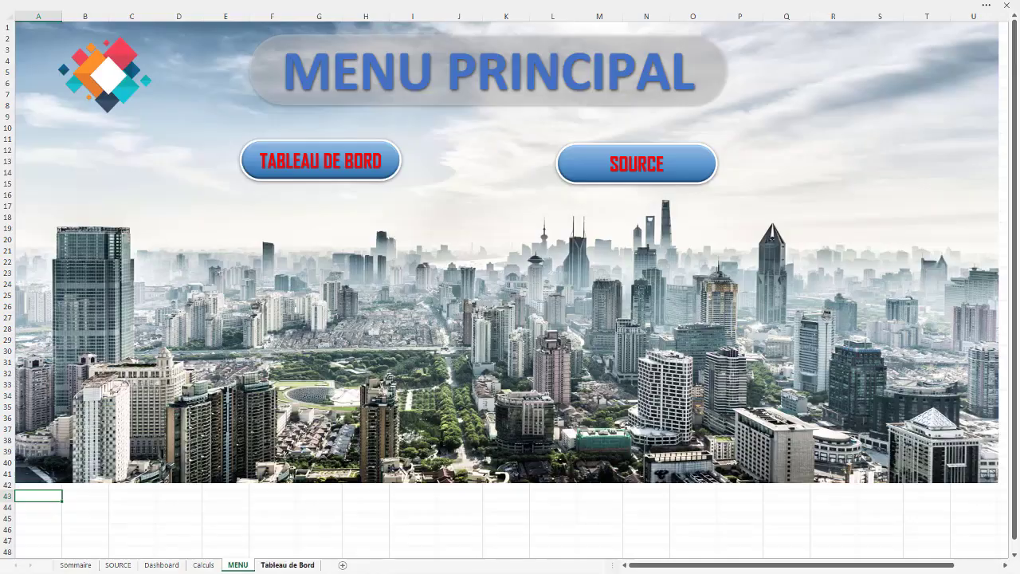
left_click(288, 564)
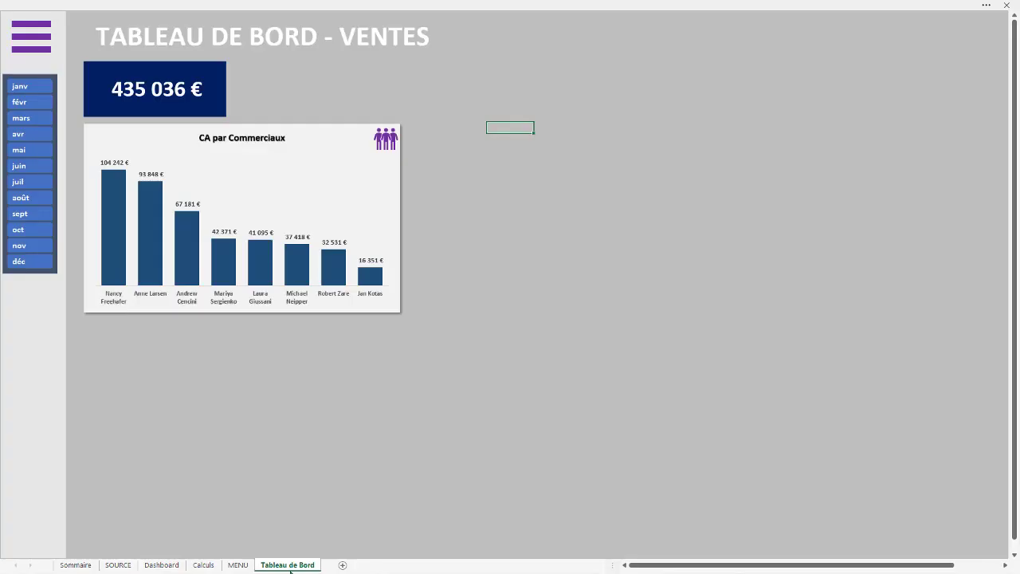
left_click(238, 564)
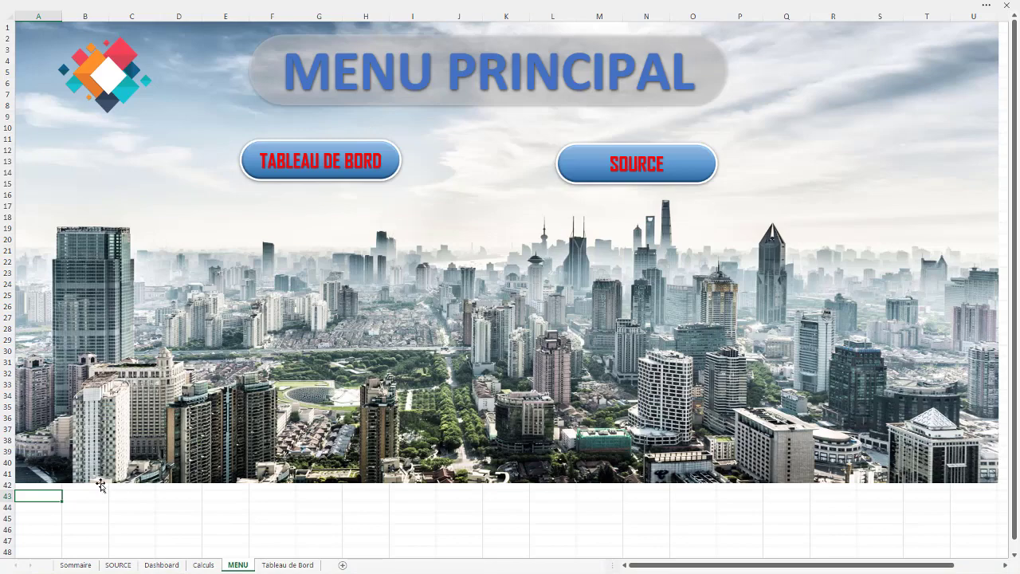
left_click(115, 514)
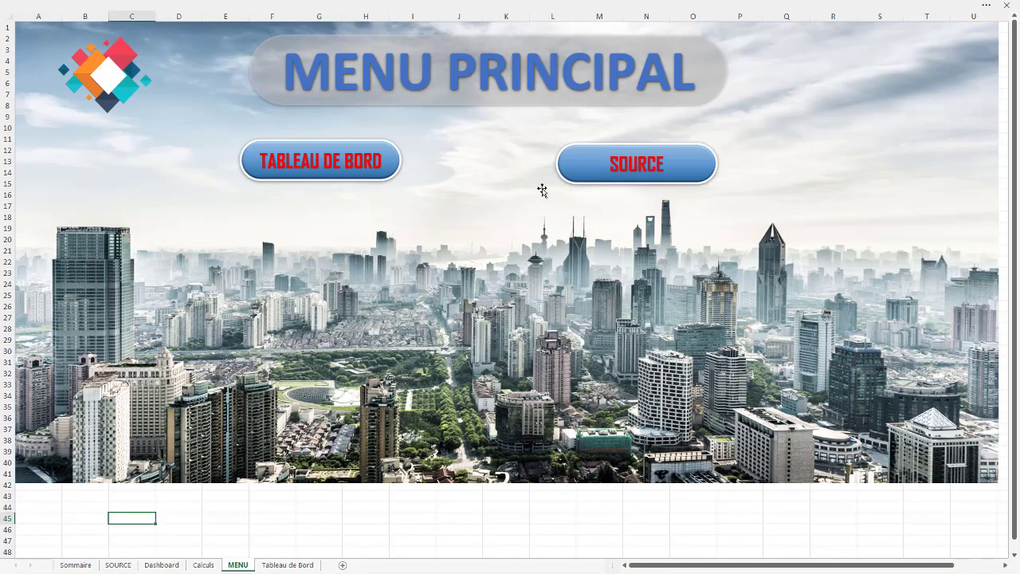
left_click(176, 568)
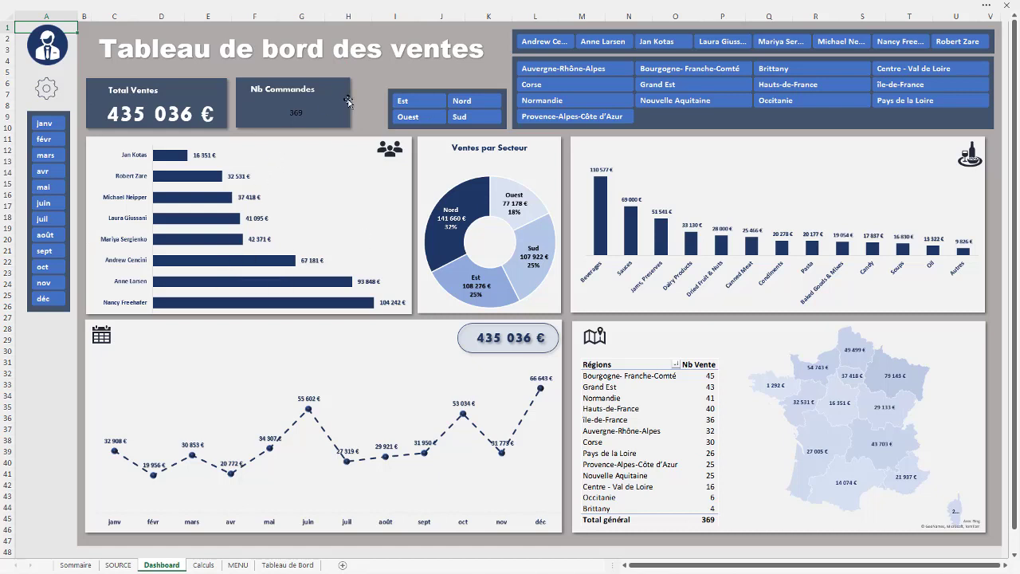
left_click(38, 361)
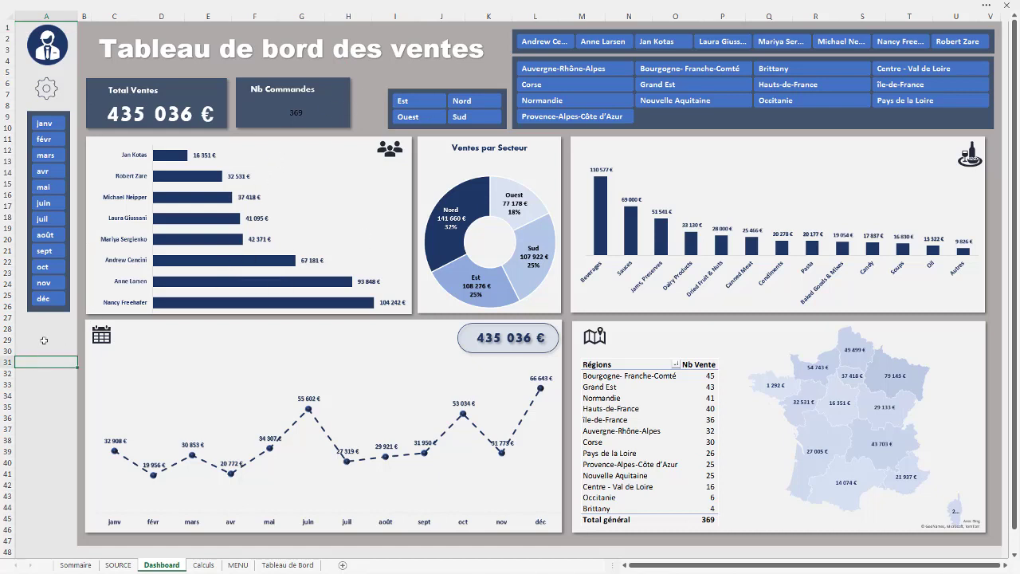
left_click(45, 339)
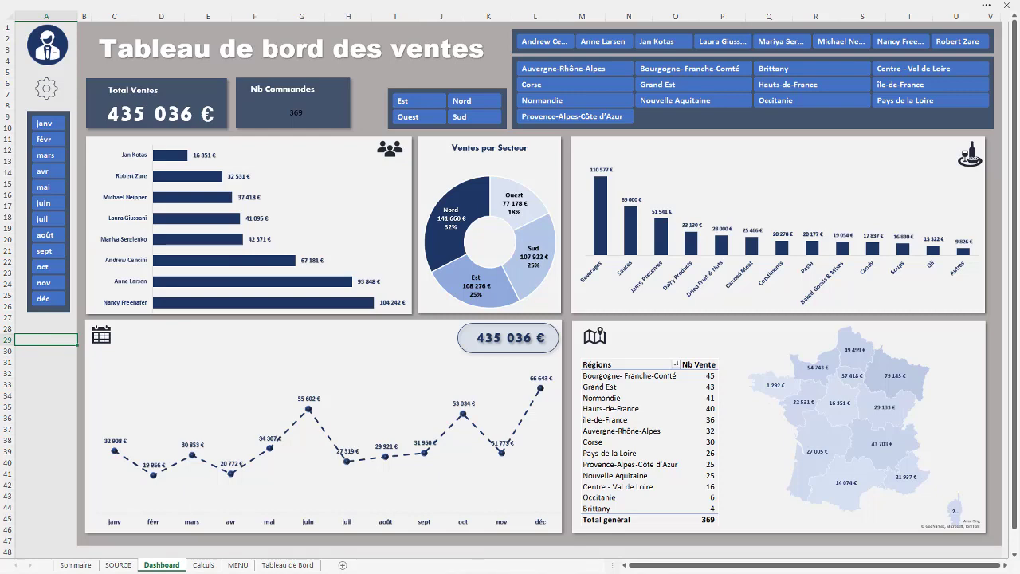